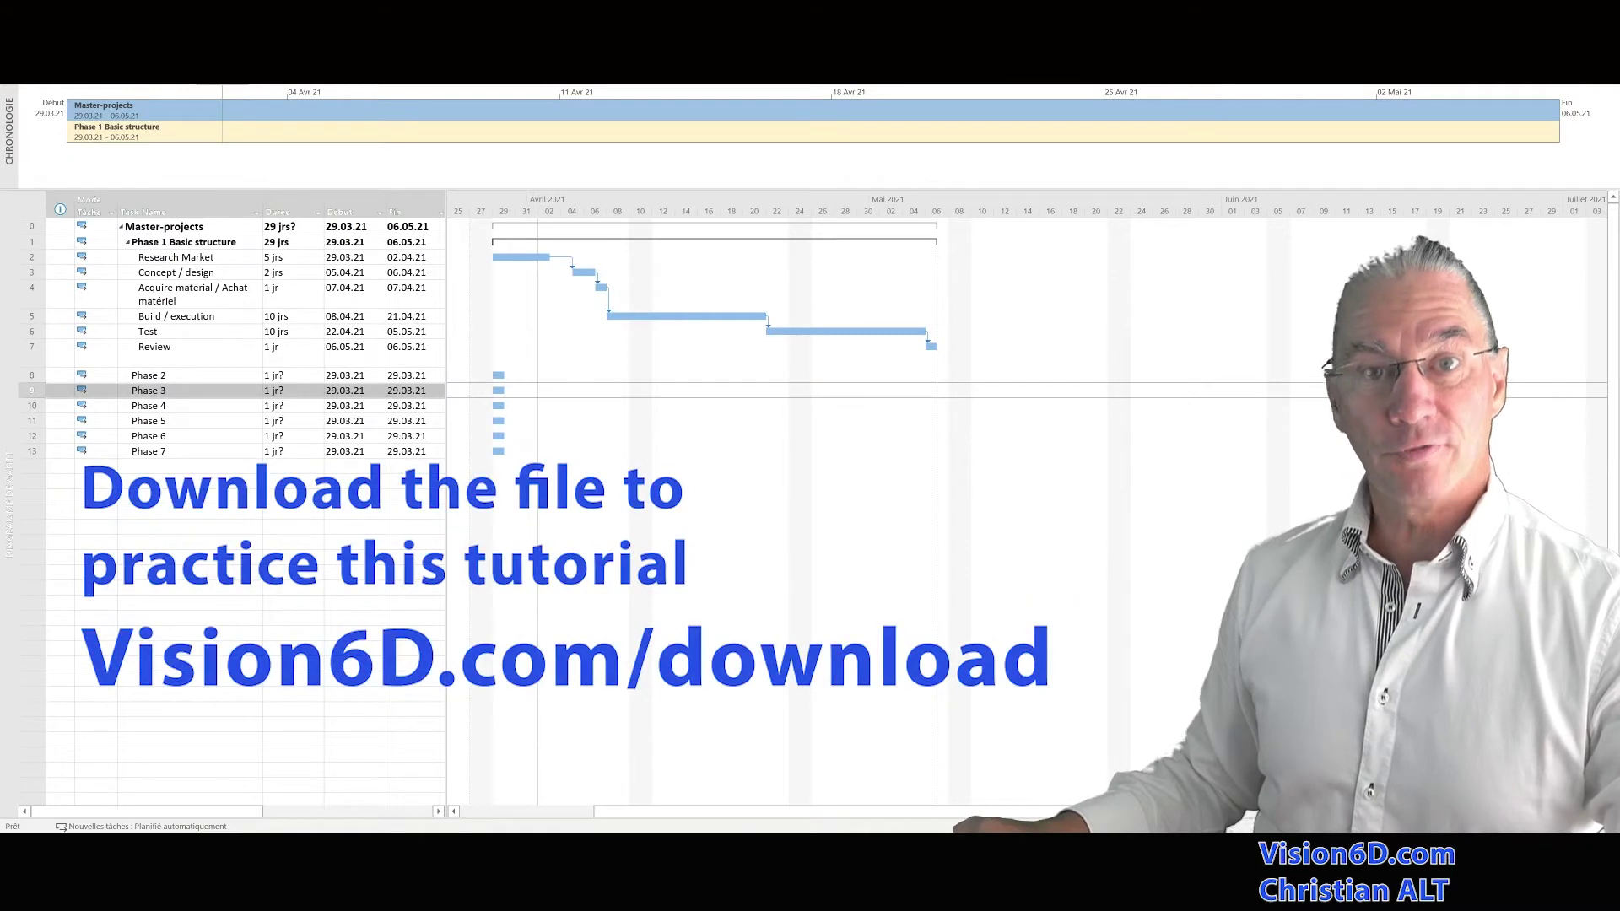
# - Bring the module1-rotating-top-simple.mpp window forward and review its seven tasks totalling 22 days
pyautogui.moveTo(820, 840)
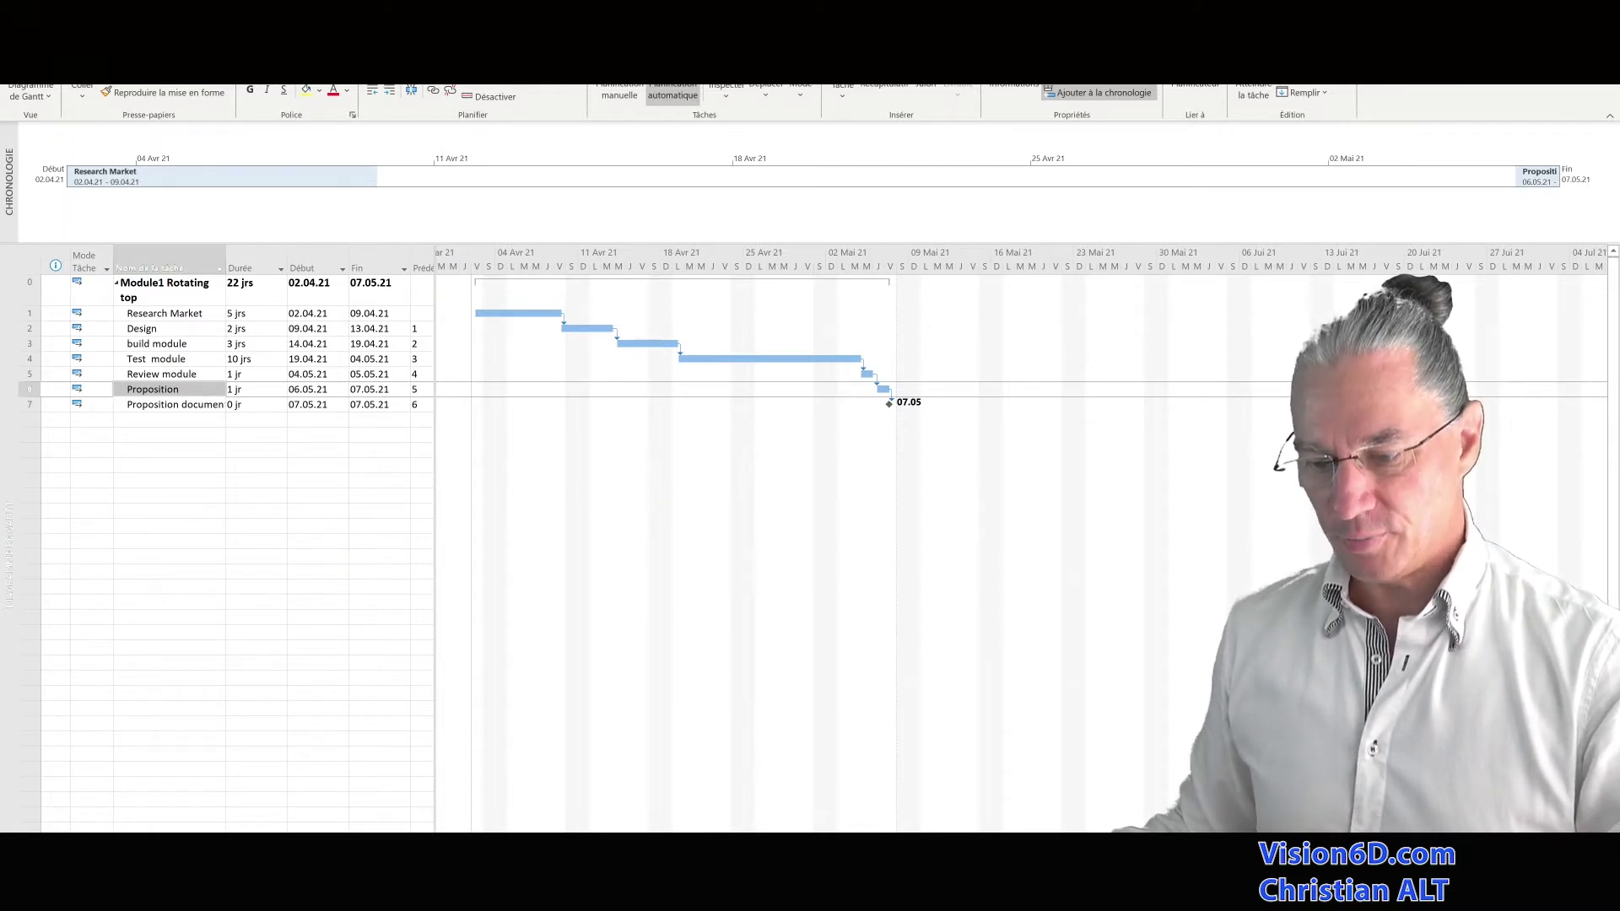
# - Return to the master project and start inserting a subproject from the Projet tab's Sous-projet command
pyautogui.moveTo(820, 844)
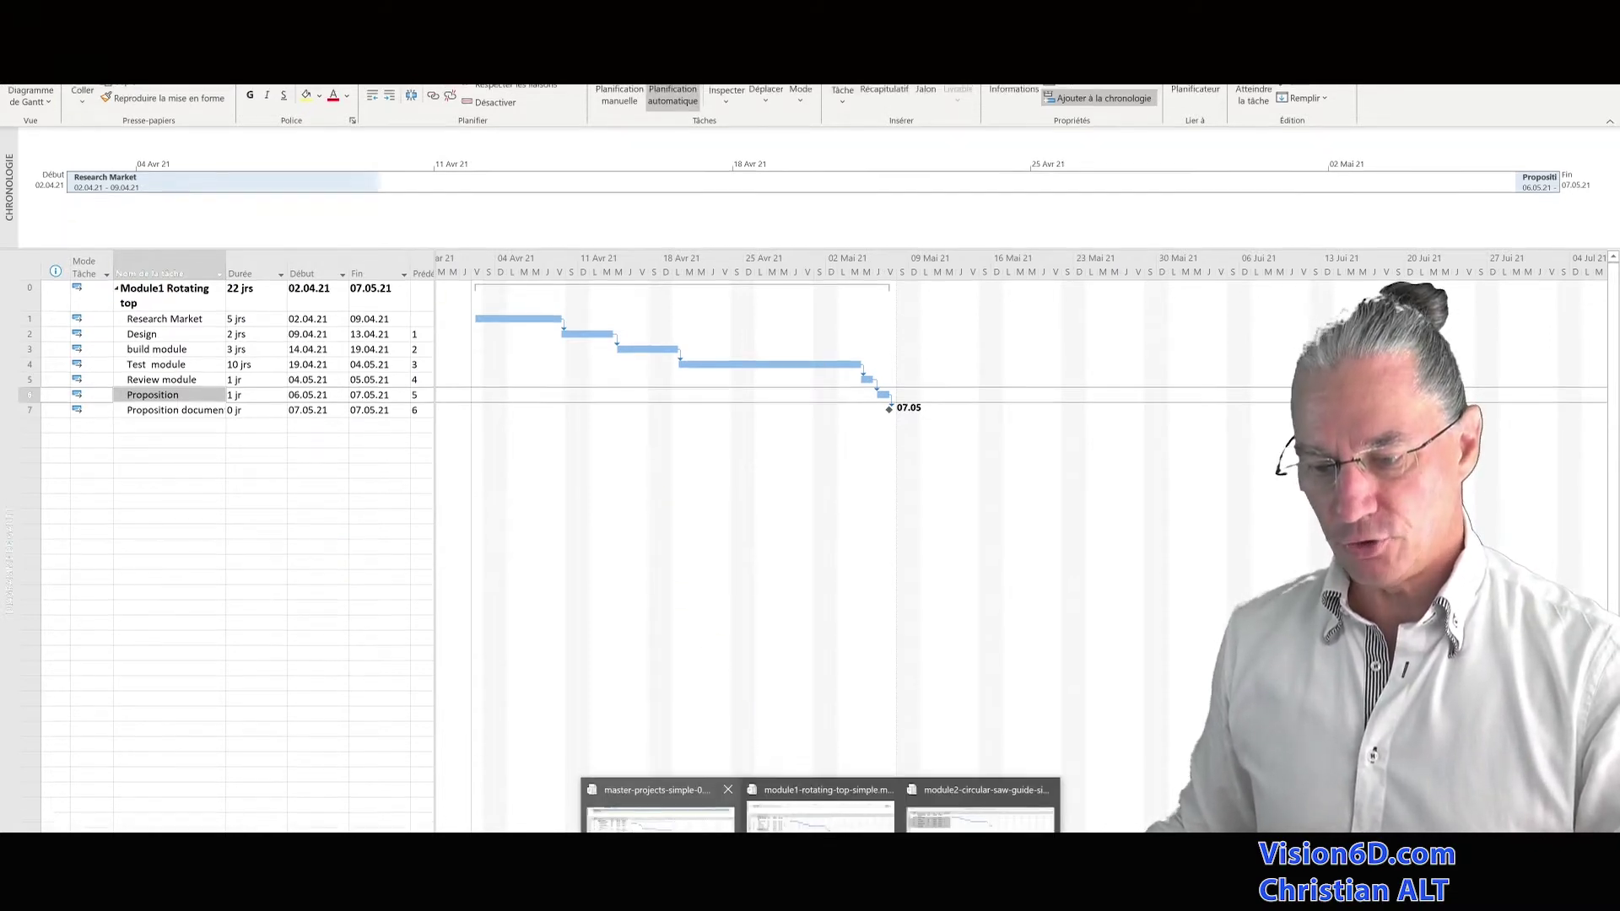
pyautogui.click(661, 810)
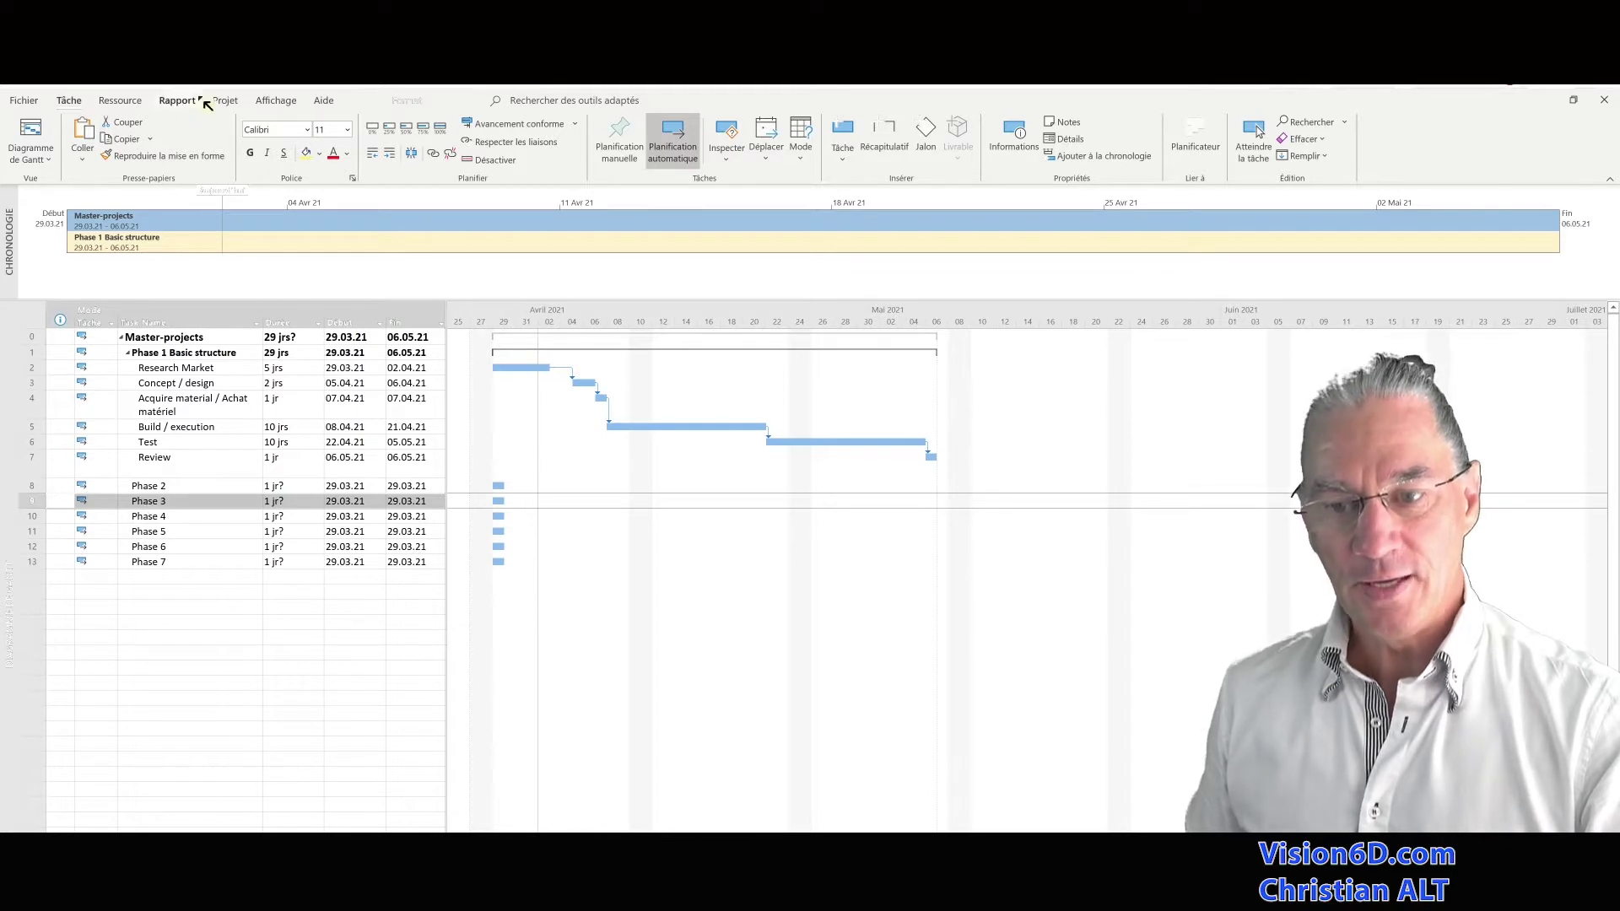
pyautogui.click(237, 106)
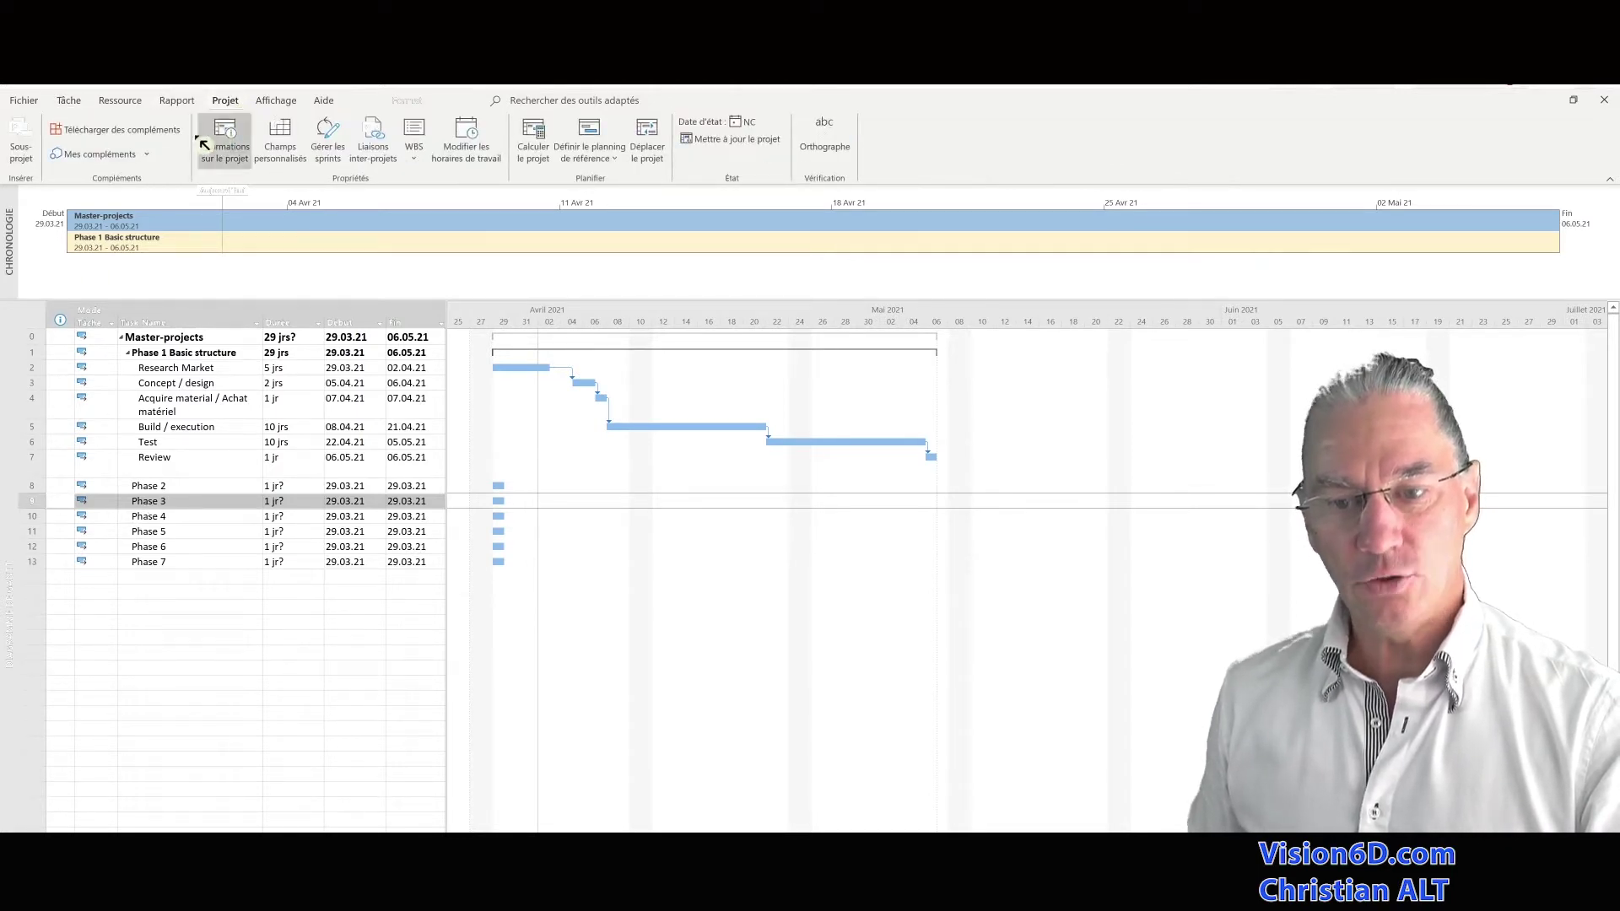
pyautogui.click(31, 162)
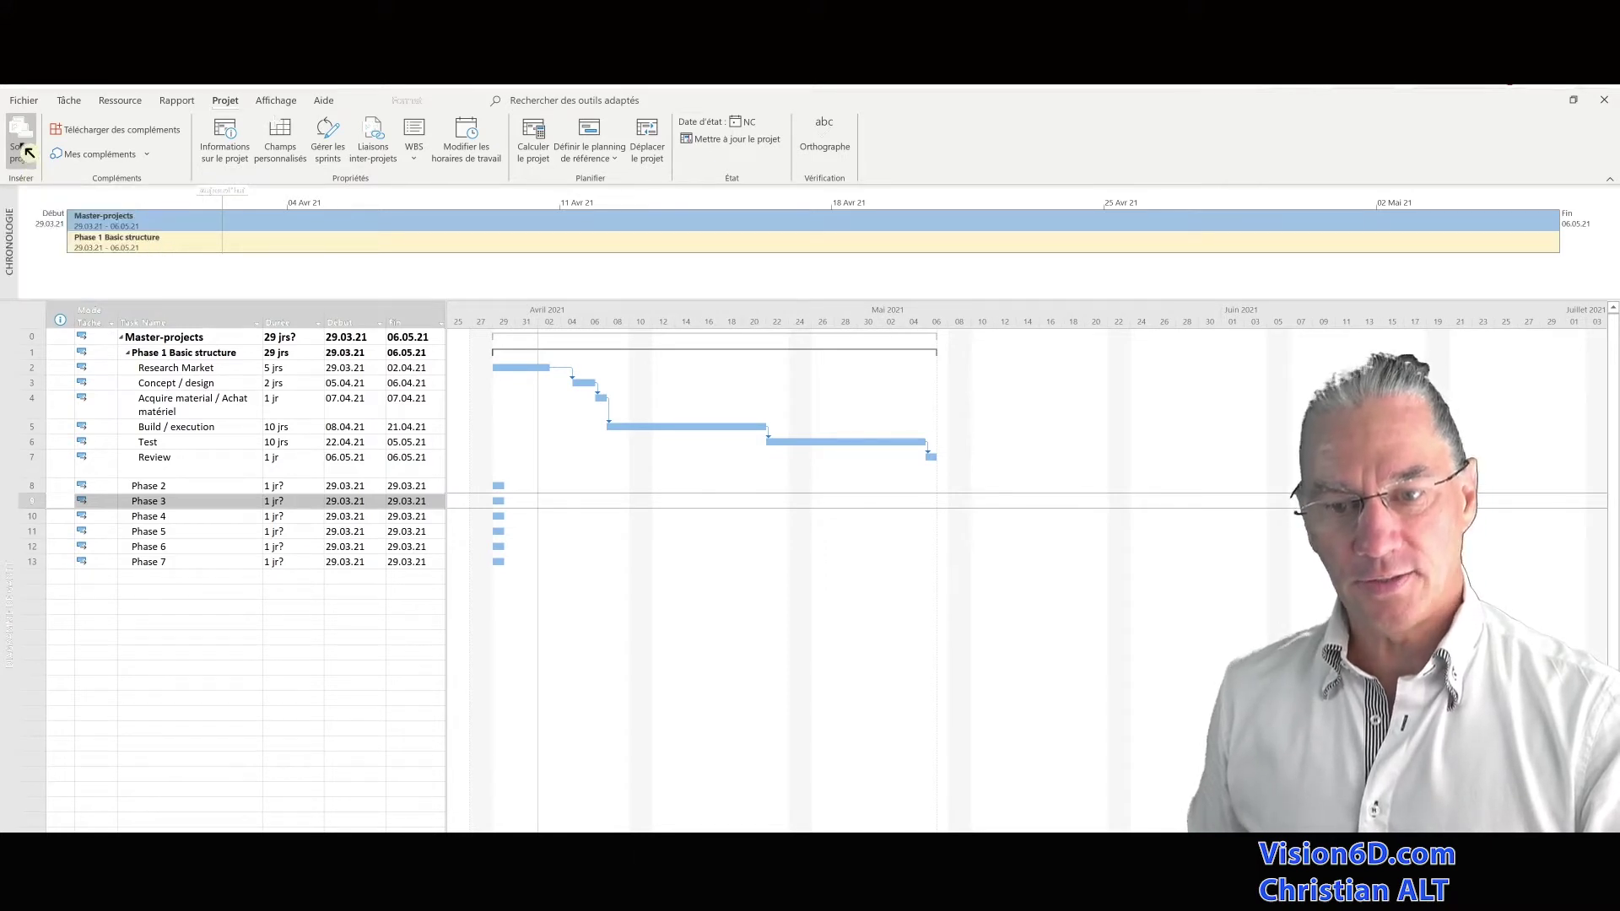
# - Insert module1-rotating-top-simple.mpp as a linked subproject between Phase 2 and Phase 3
pyautogui.click(21, 152)
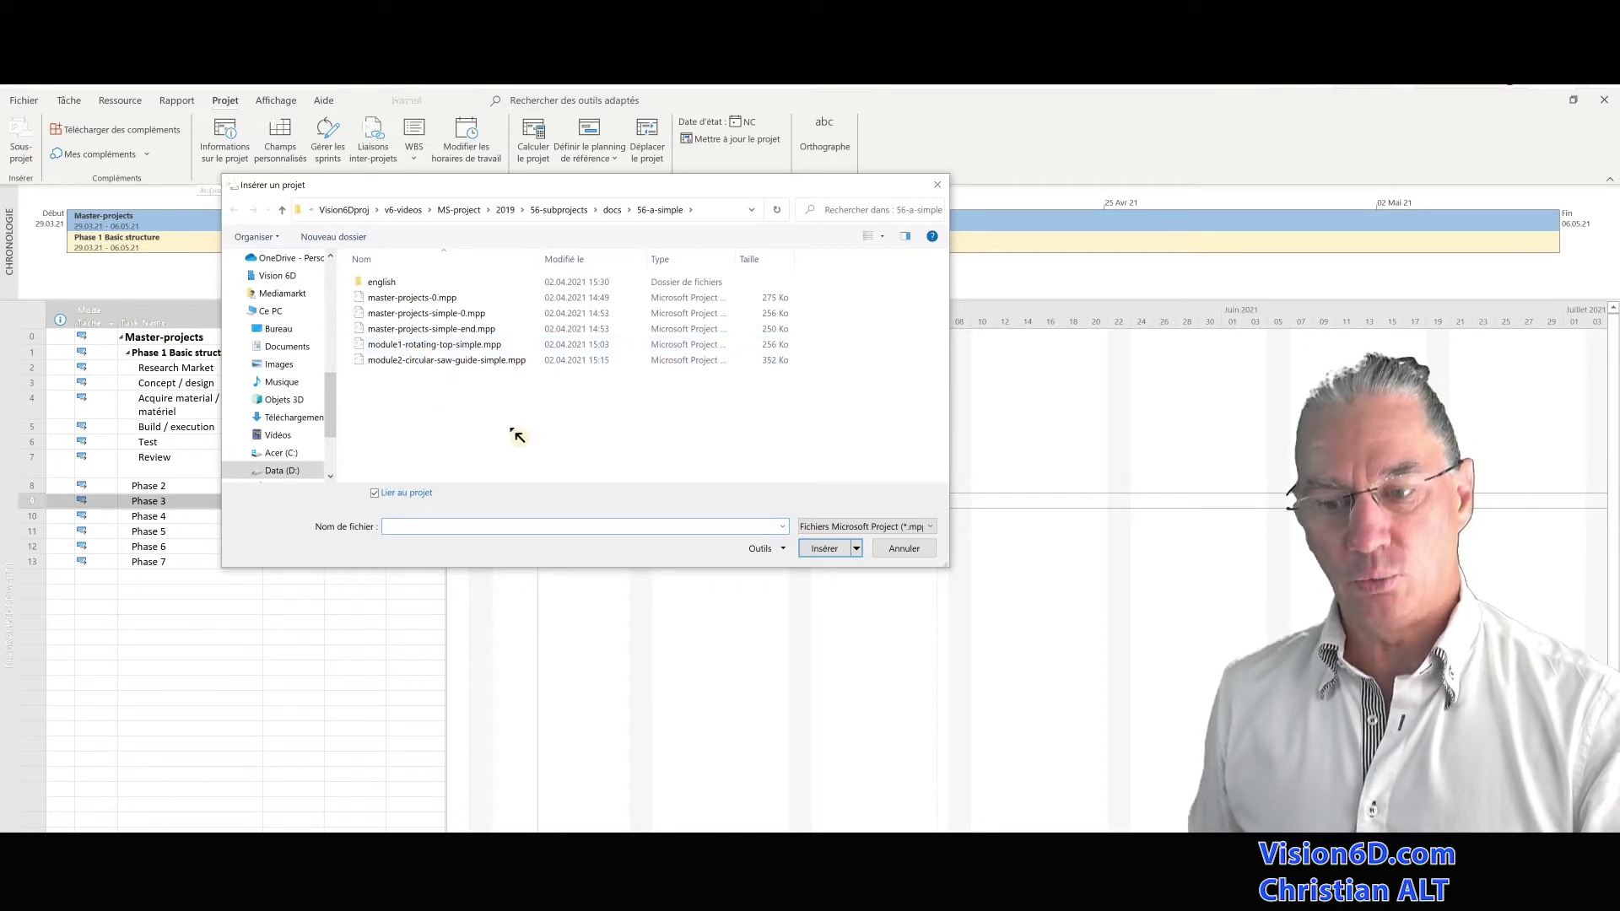
pyautogui.click(373, 346)
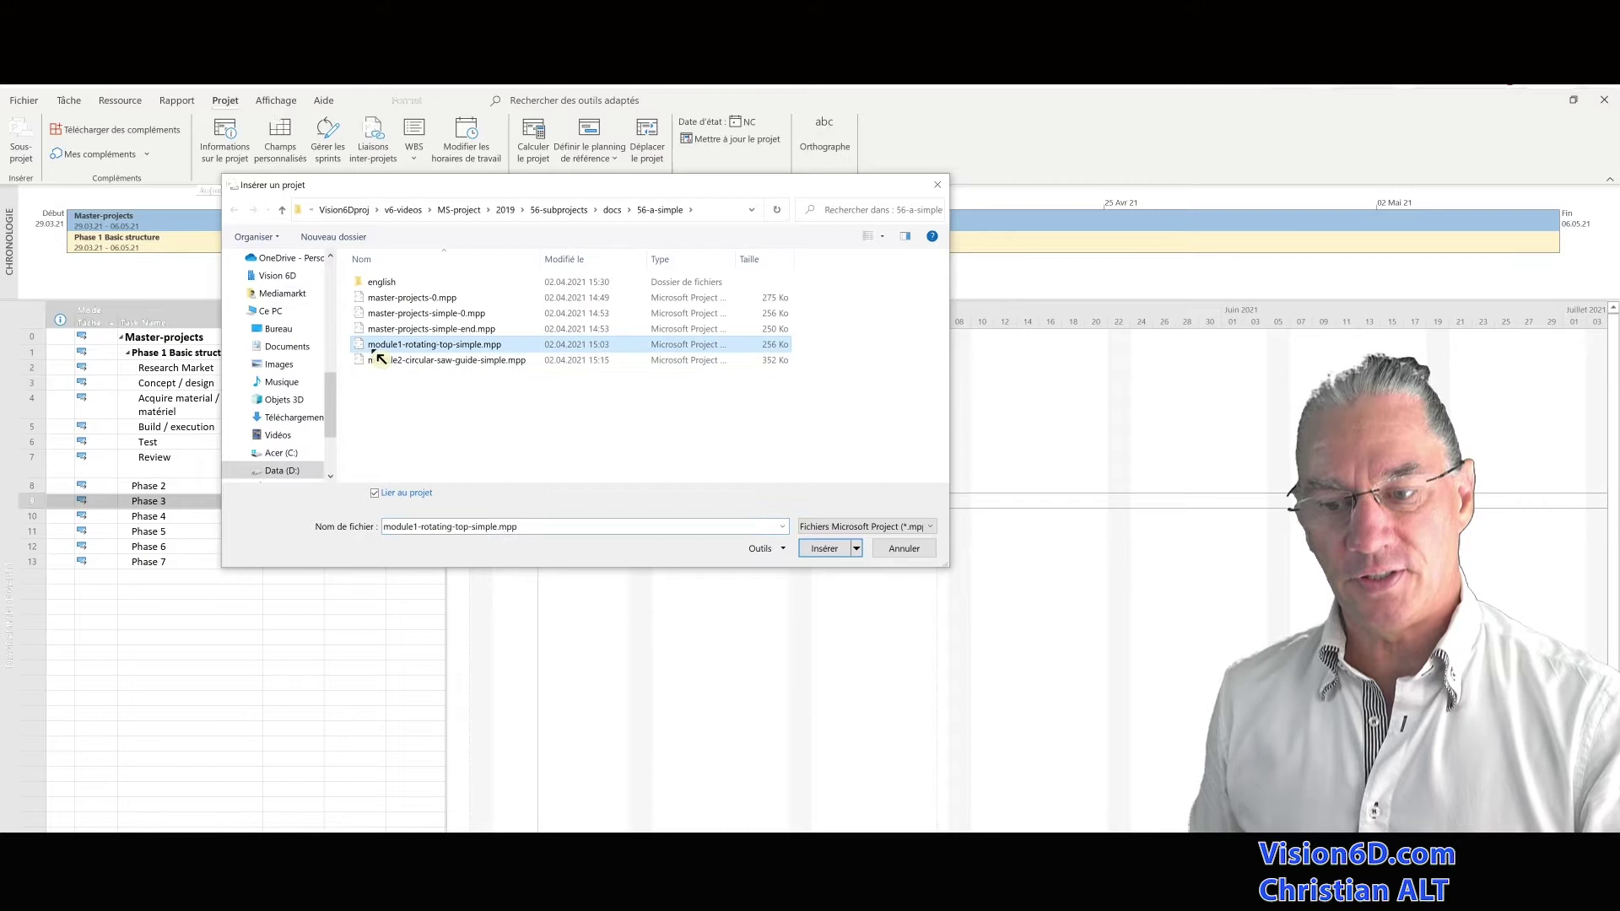
pyautogui.click(858, 553)
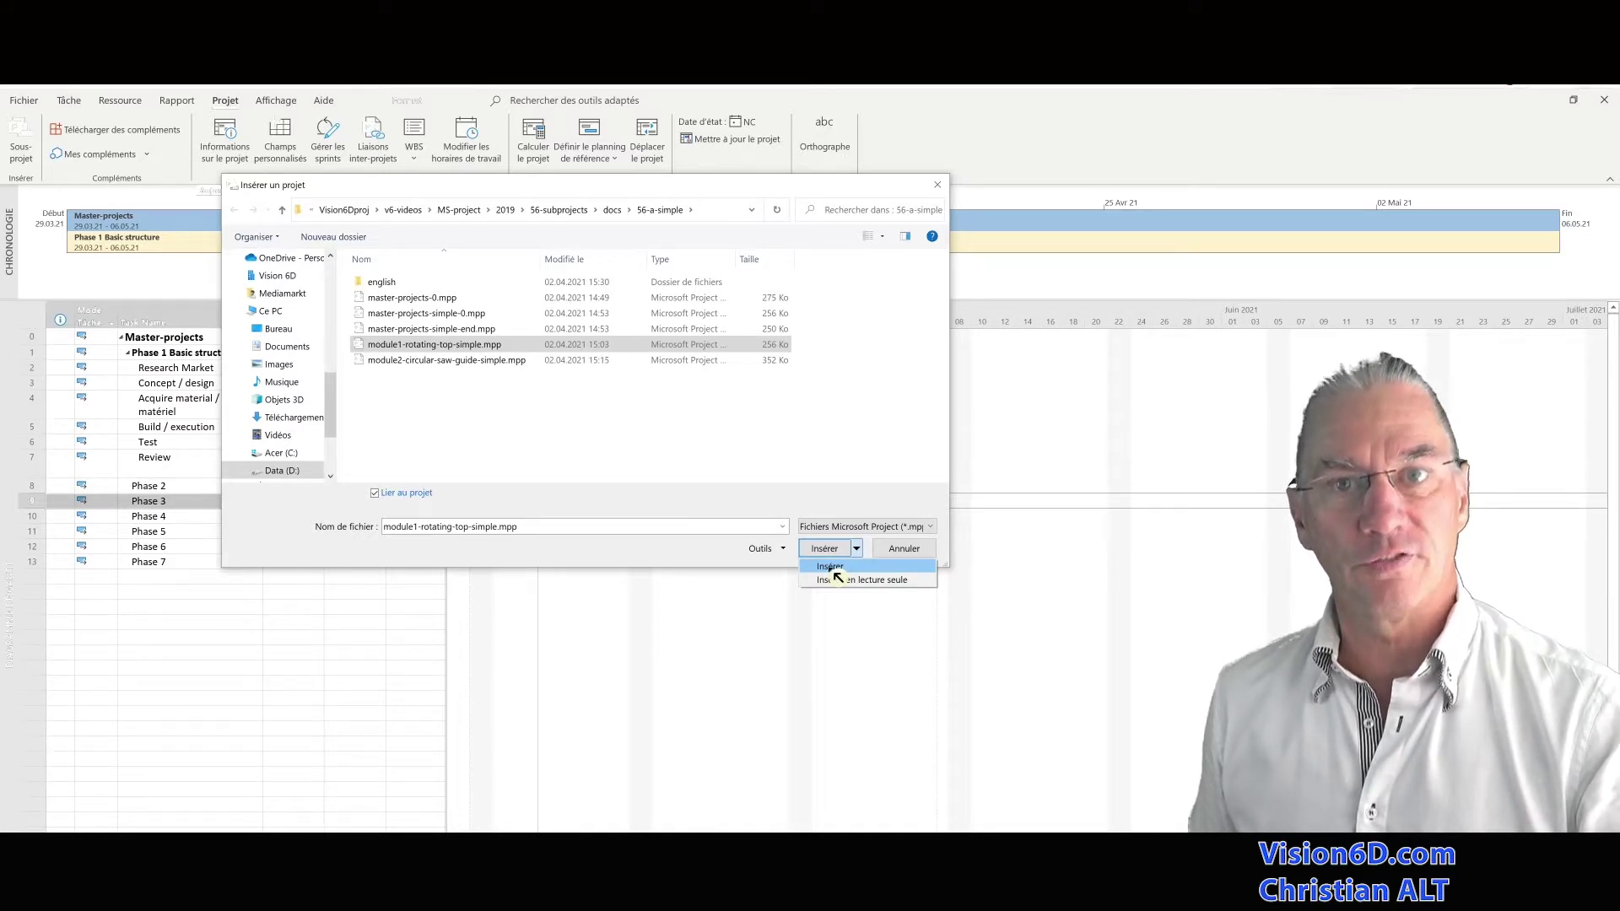
pyautogui.click(833, 569)
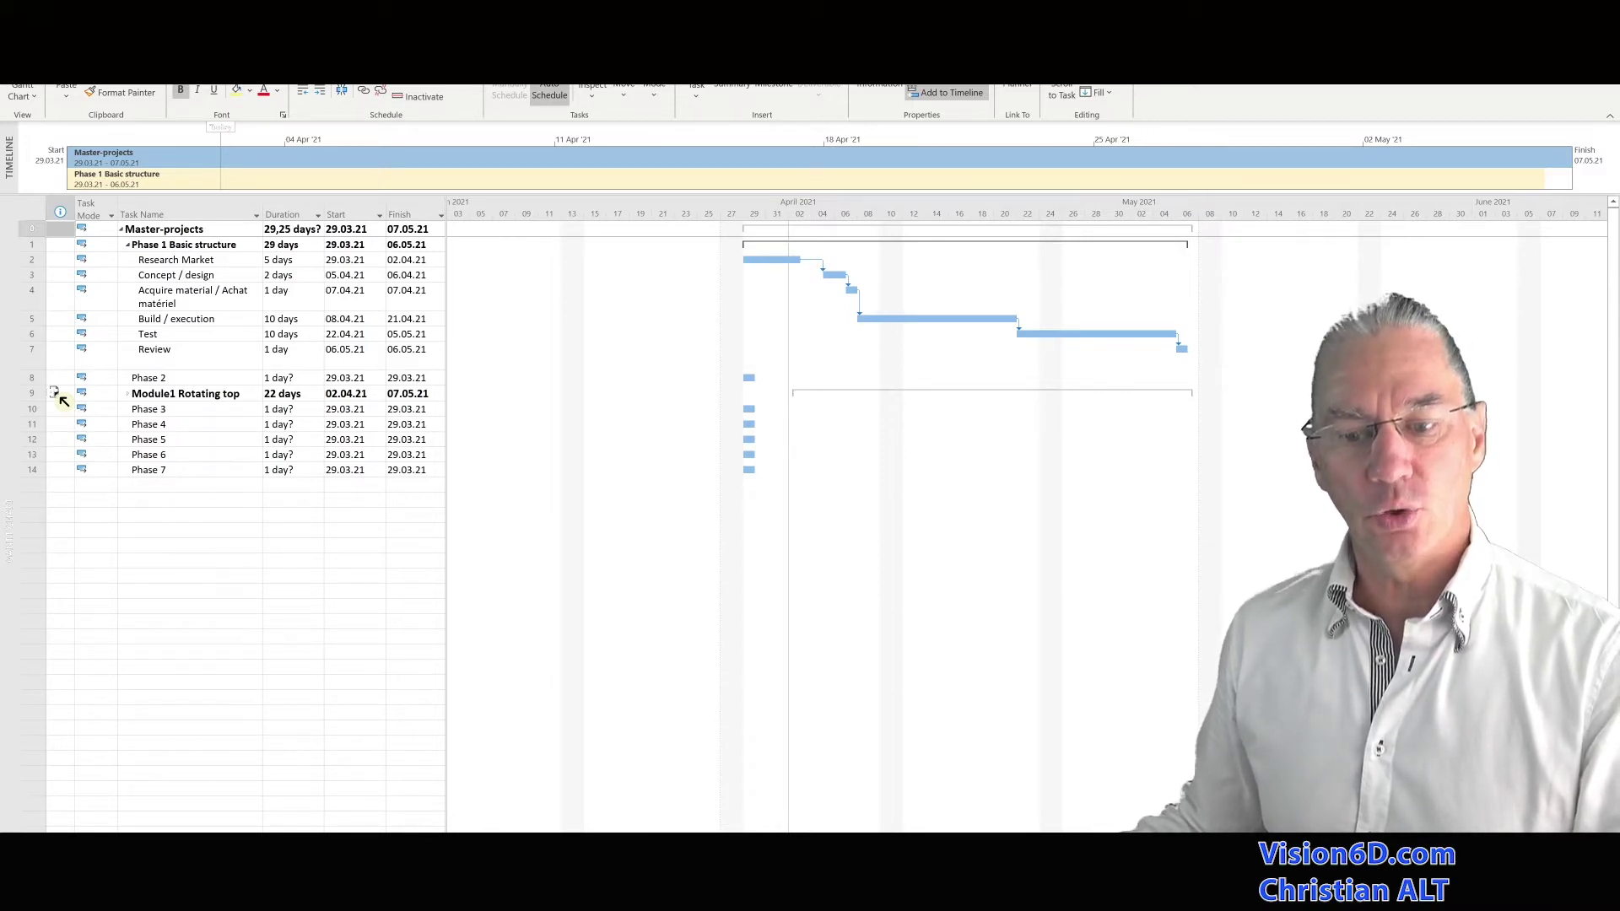
# - Indent Module1 Rotating top under Phase 2, making Phase 2 a 25,13-day summary
pyautogui.click(55, 393)
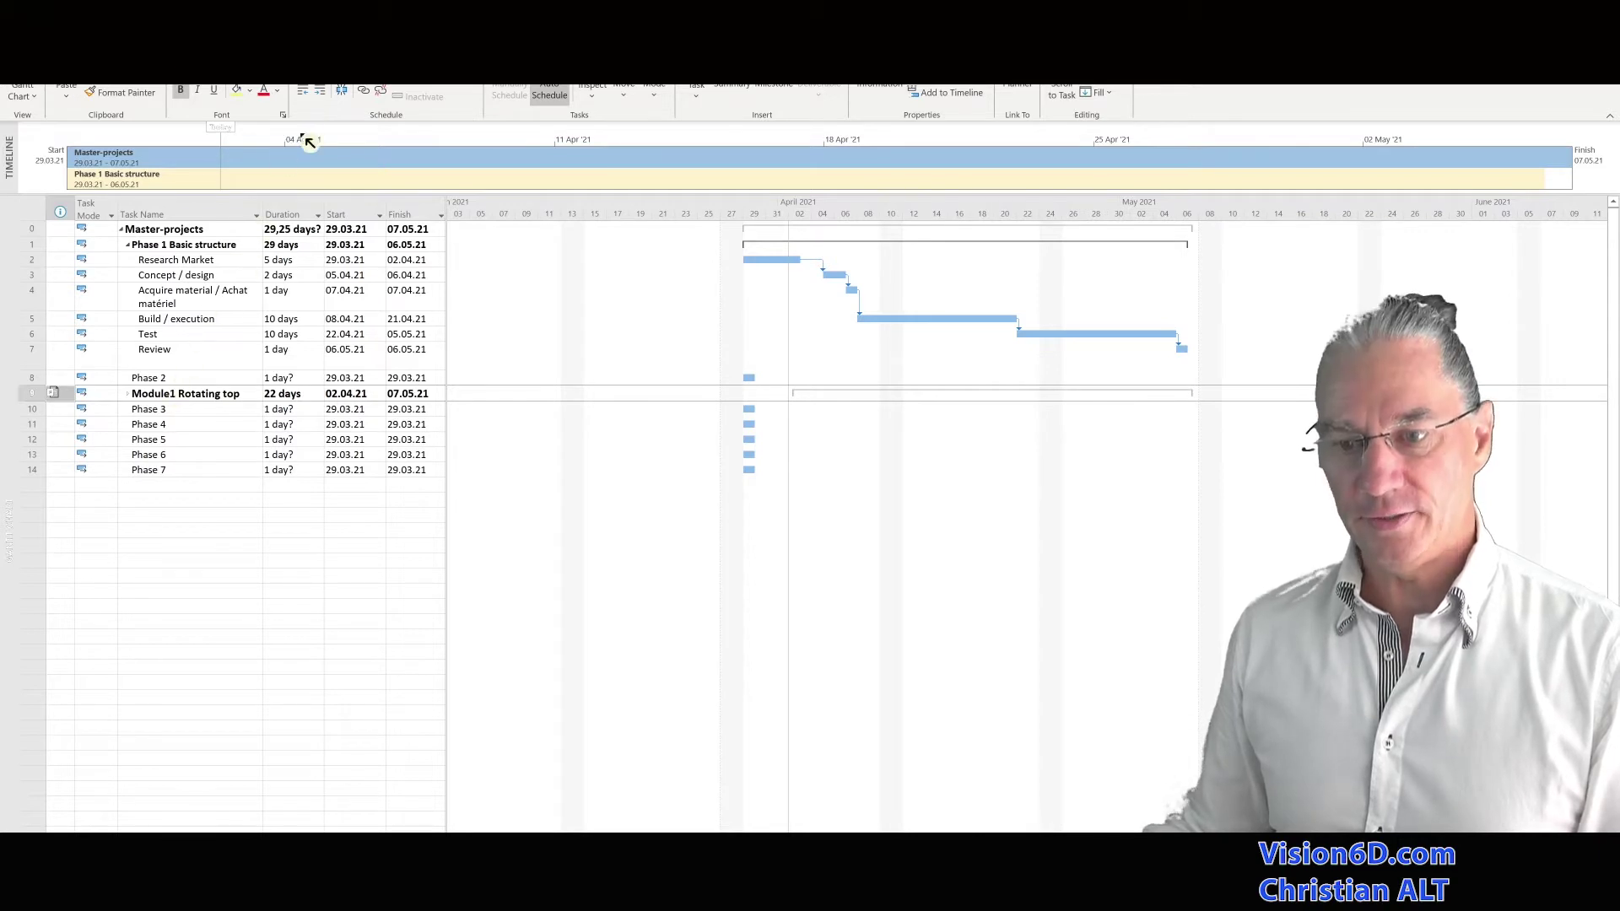
pyautogui.click(327, 94)
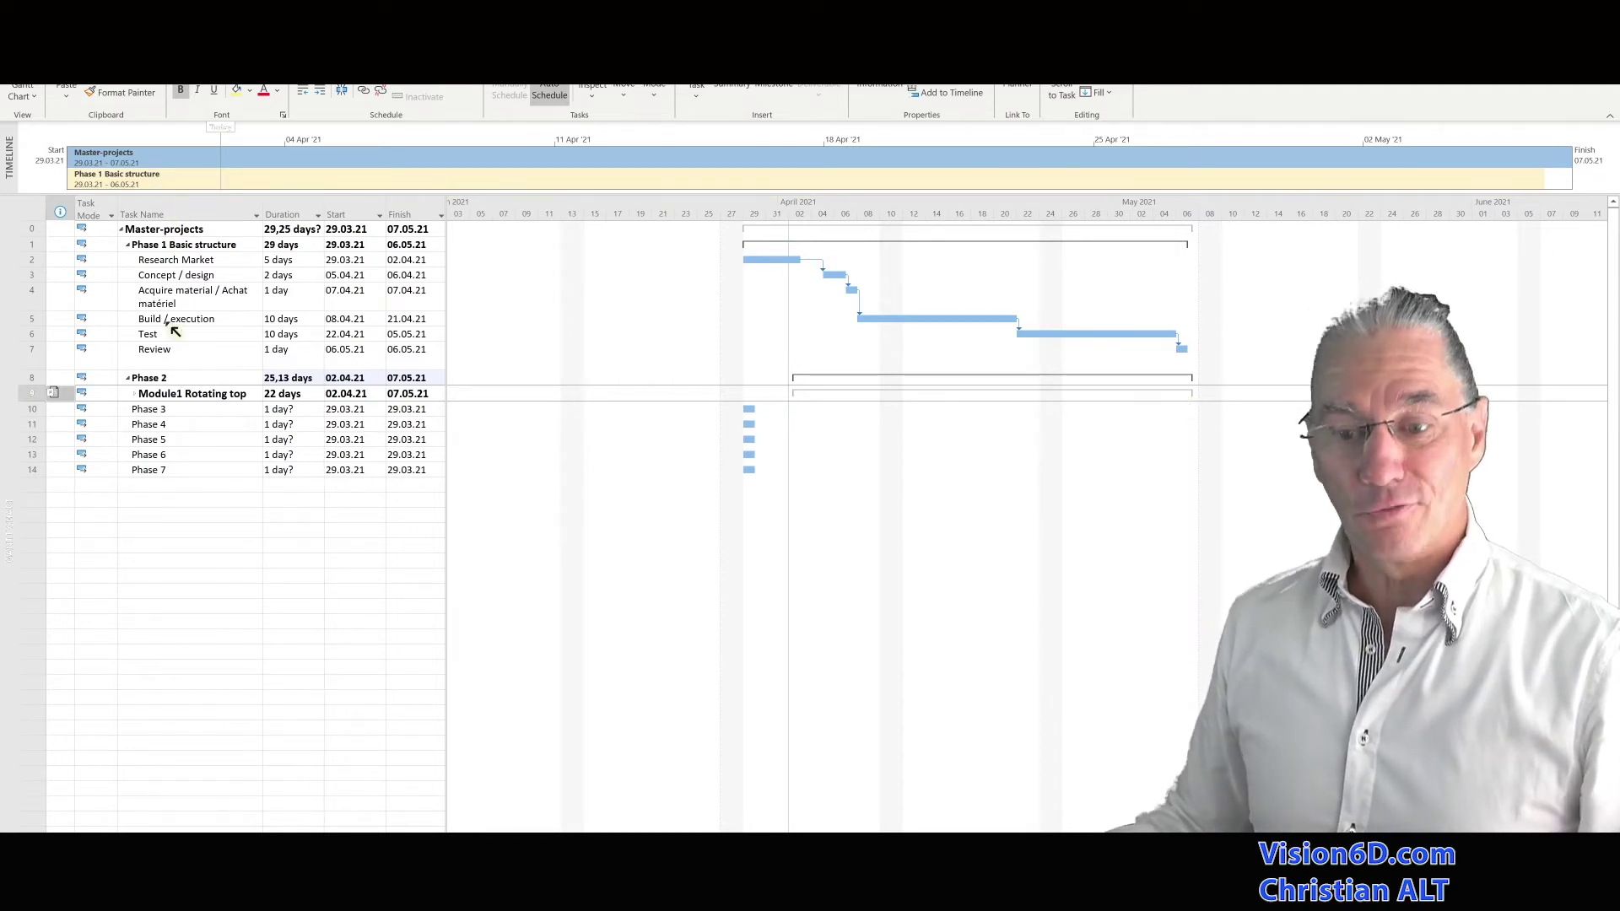
# - Expand Module1 Rotating top to show its seven subtasks, then select the Phase 4 row
pyautogui.click(136, 395)
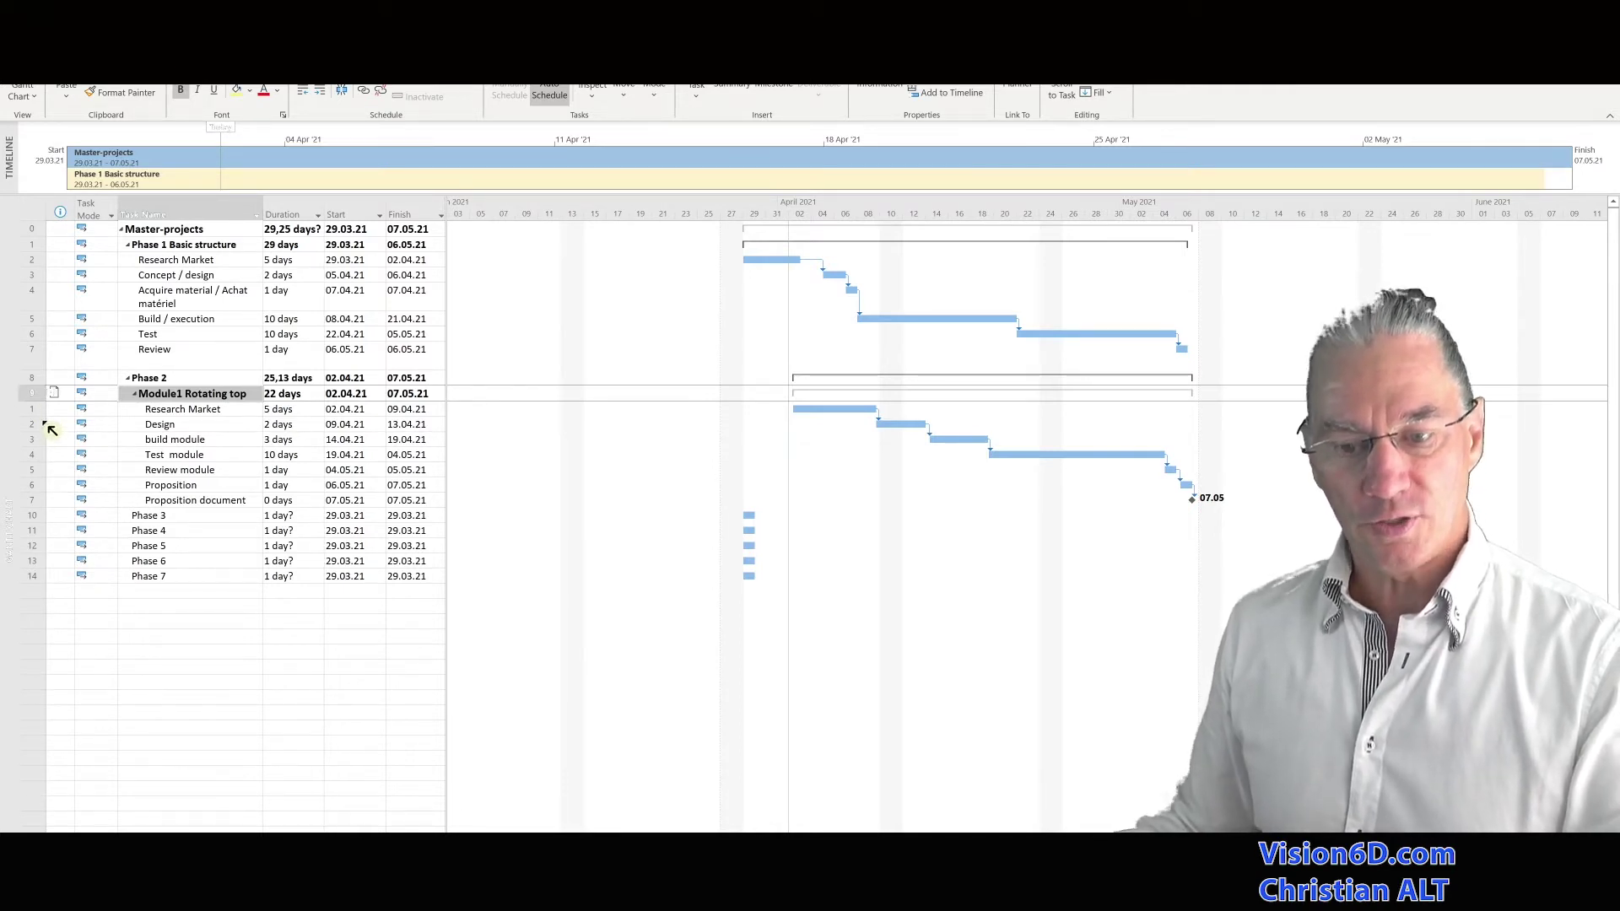
pyautogui.click(127, 530)
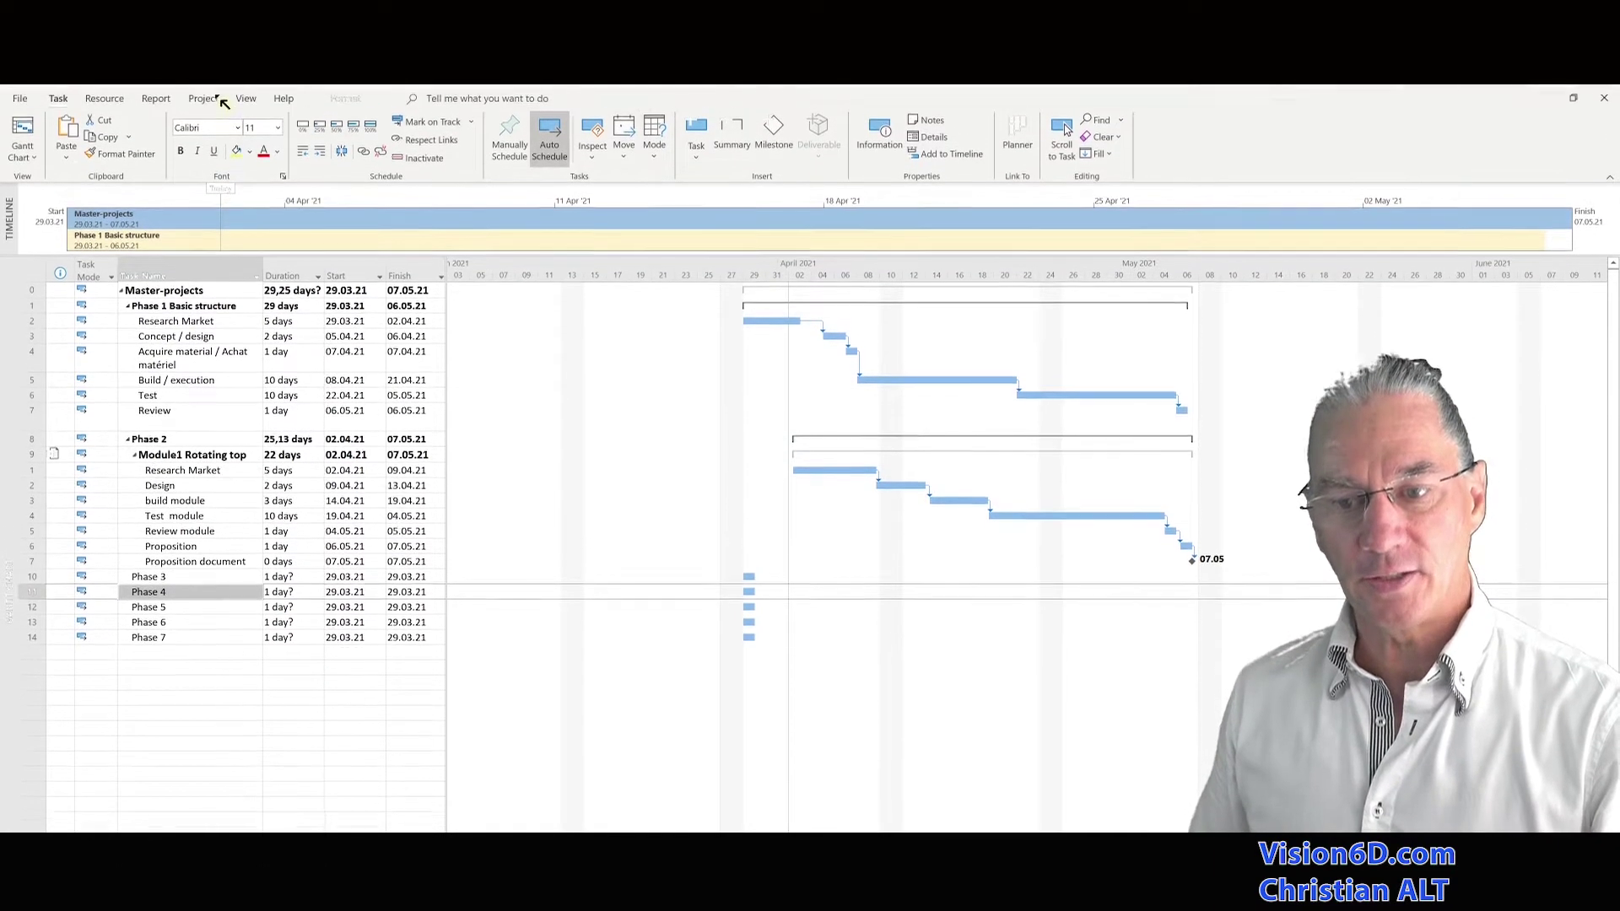
# - Insert module2-circular-saw-guide-simple.mpp as a subproject above Phase 4
pyautogui.click(220, 103)
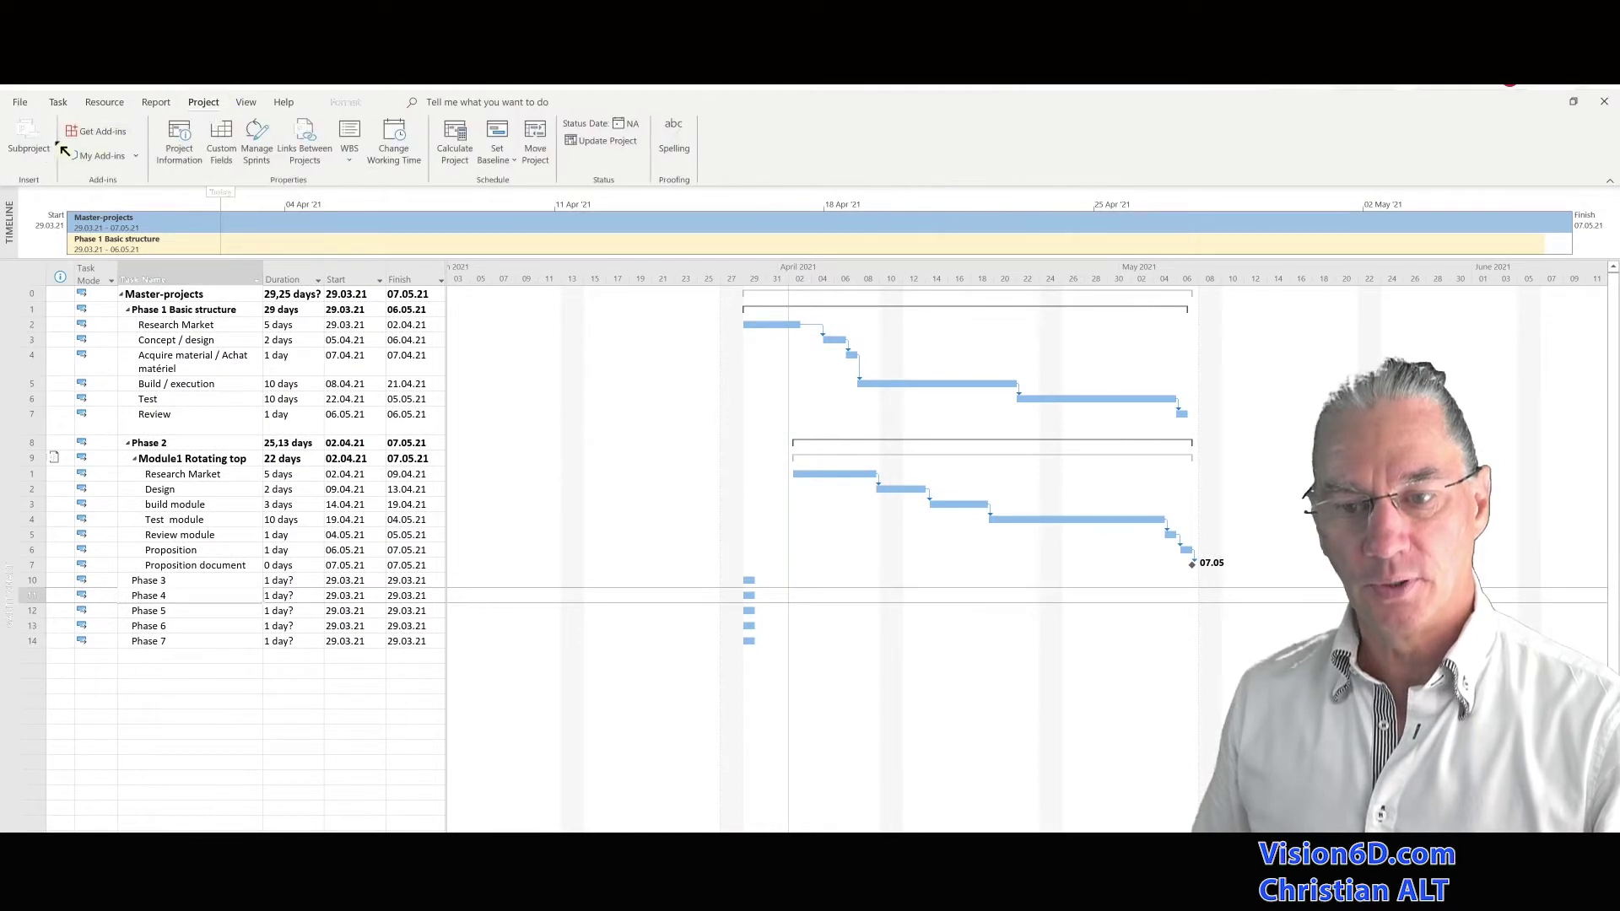
pyautogui.click(36, 136)
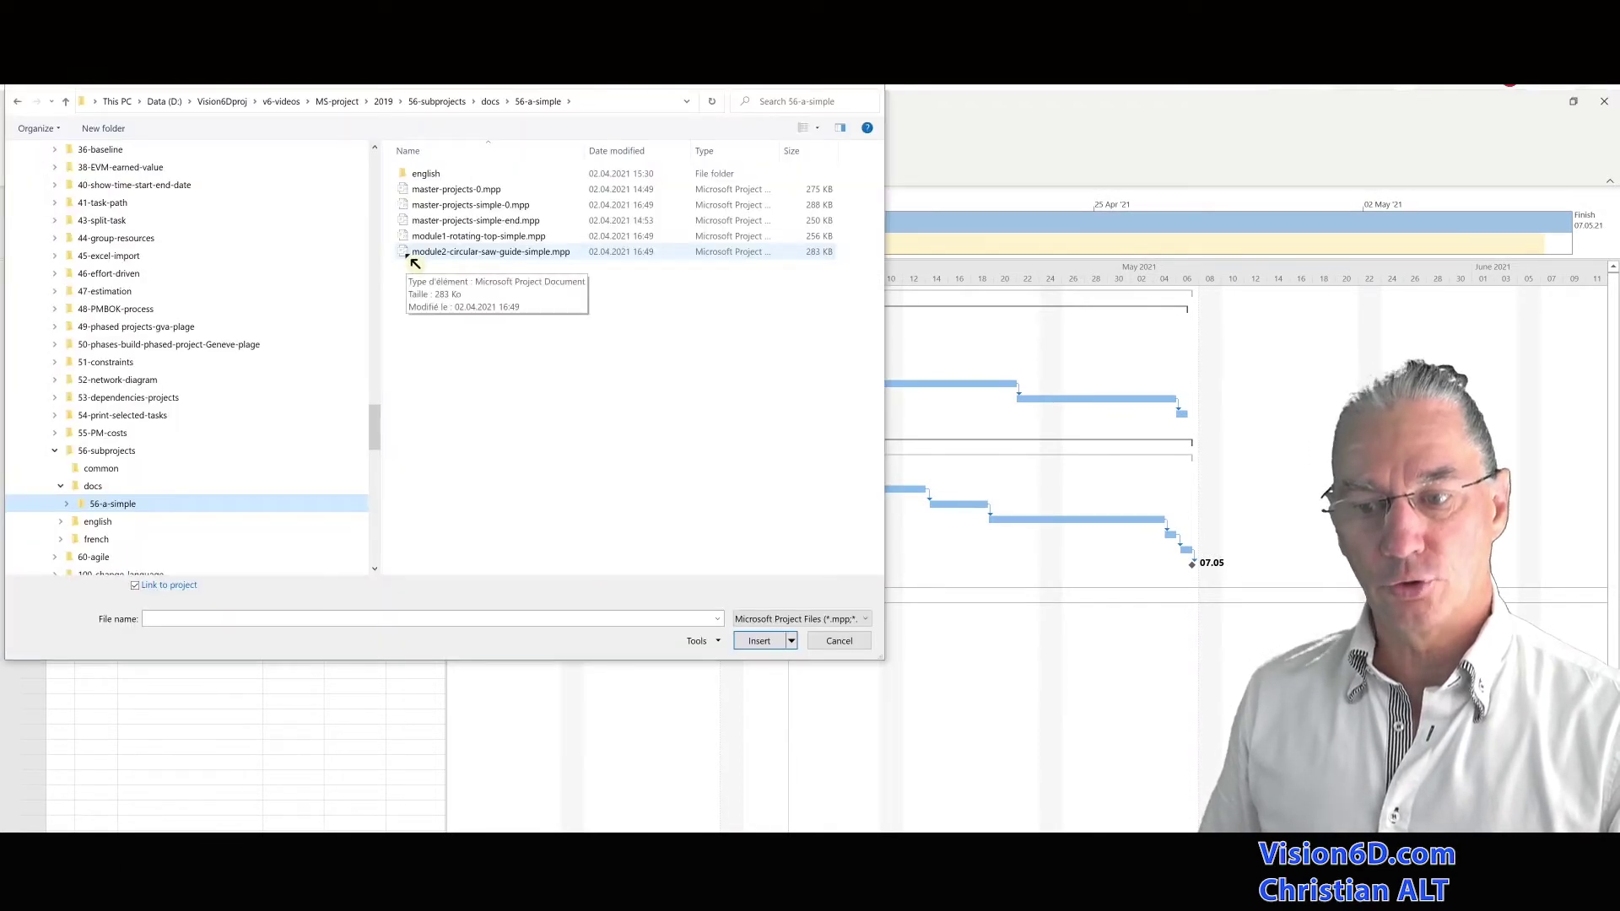
pyautogui.doubleClick(411, 253)
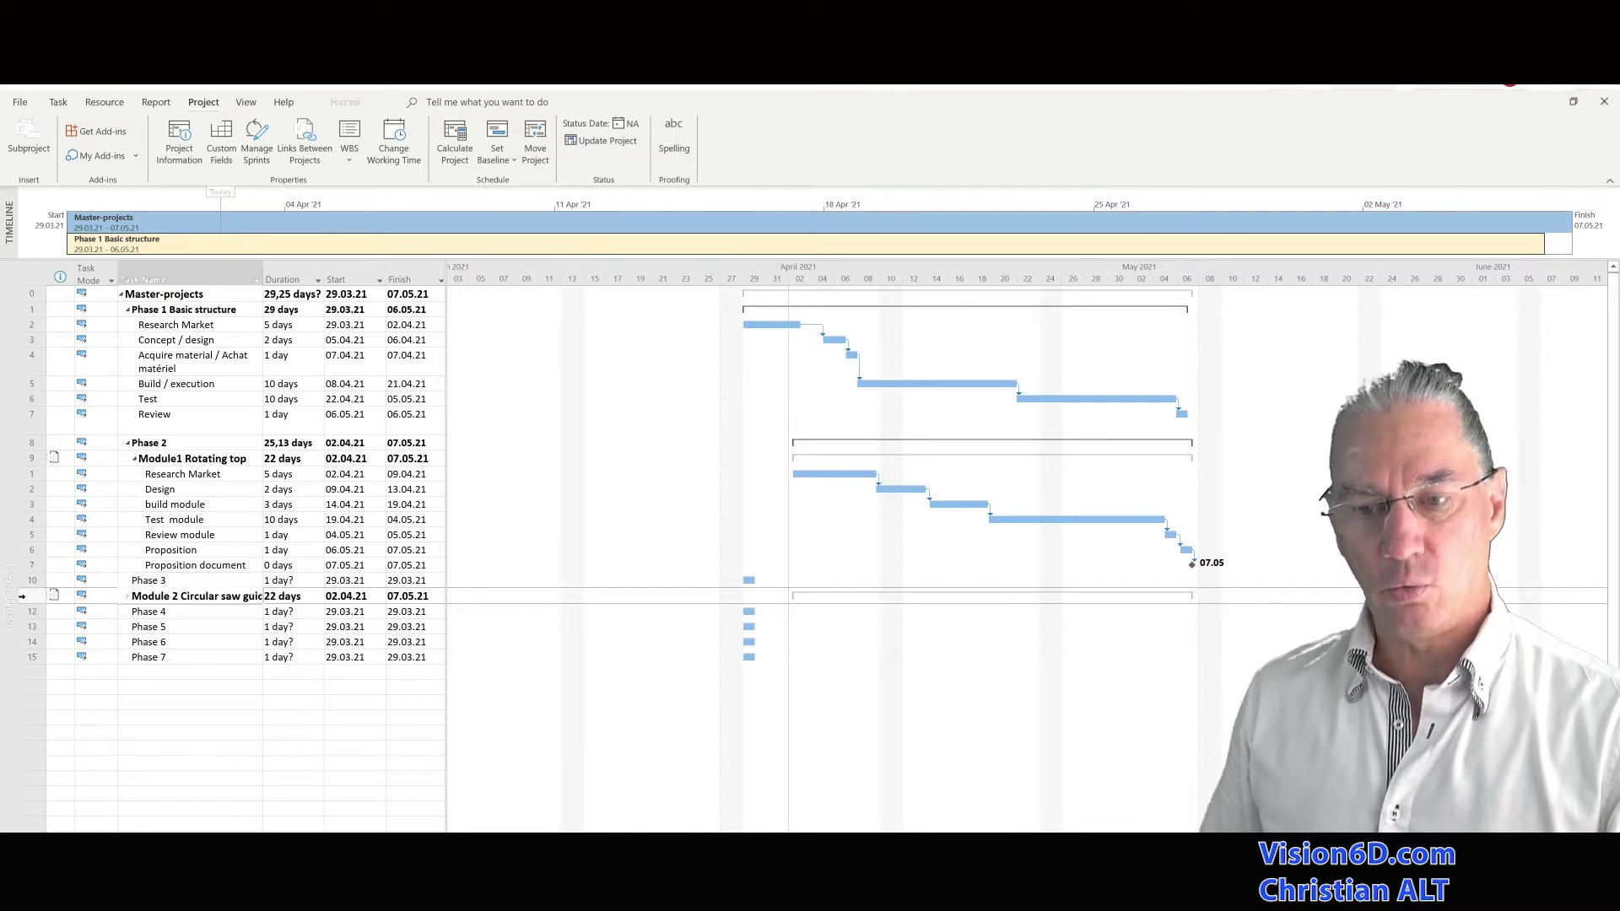
# - Indent Module 2 Circular saw guide under Phase 3, expand it, and select its Design task
pyautogui.click(58, 102)
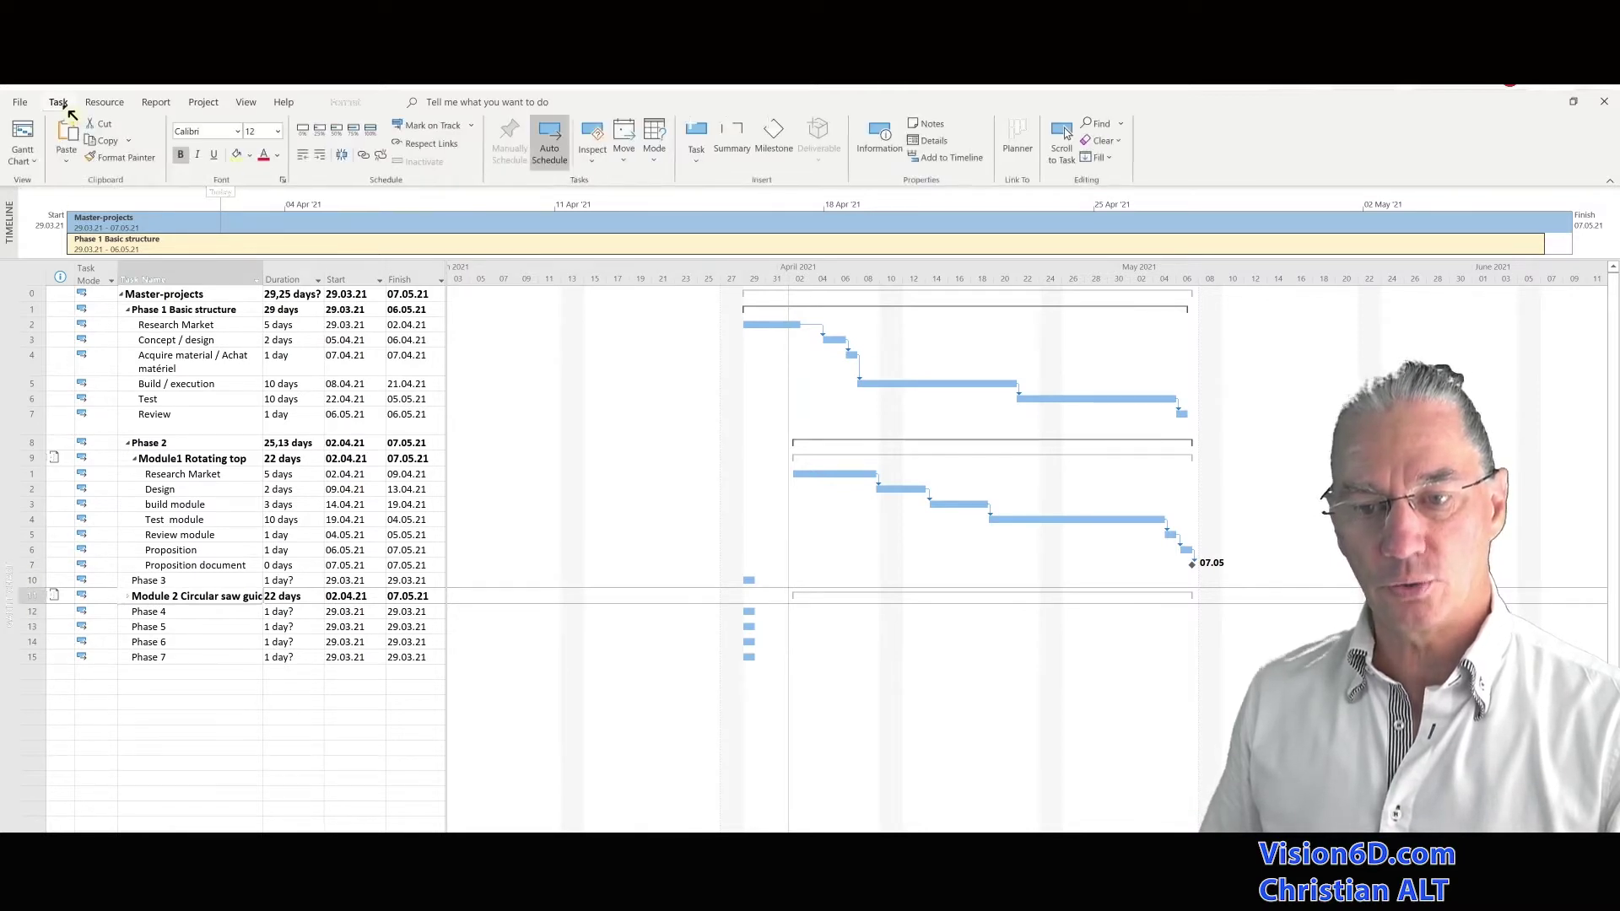
pyautogui.click(326, 157)
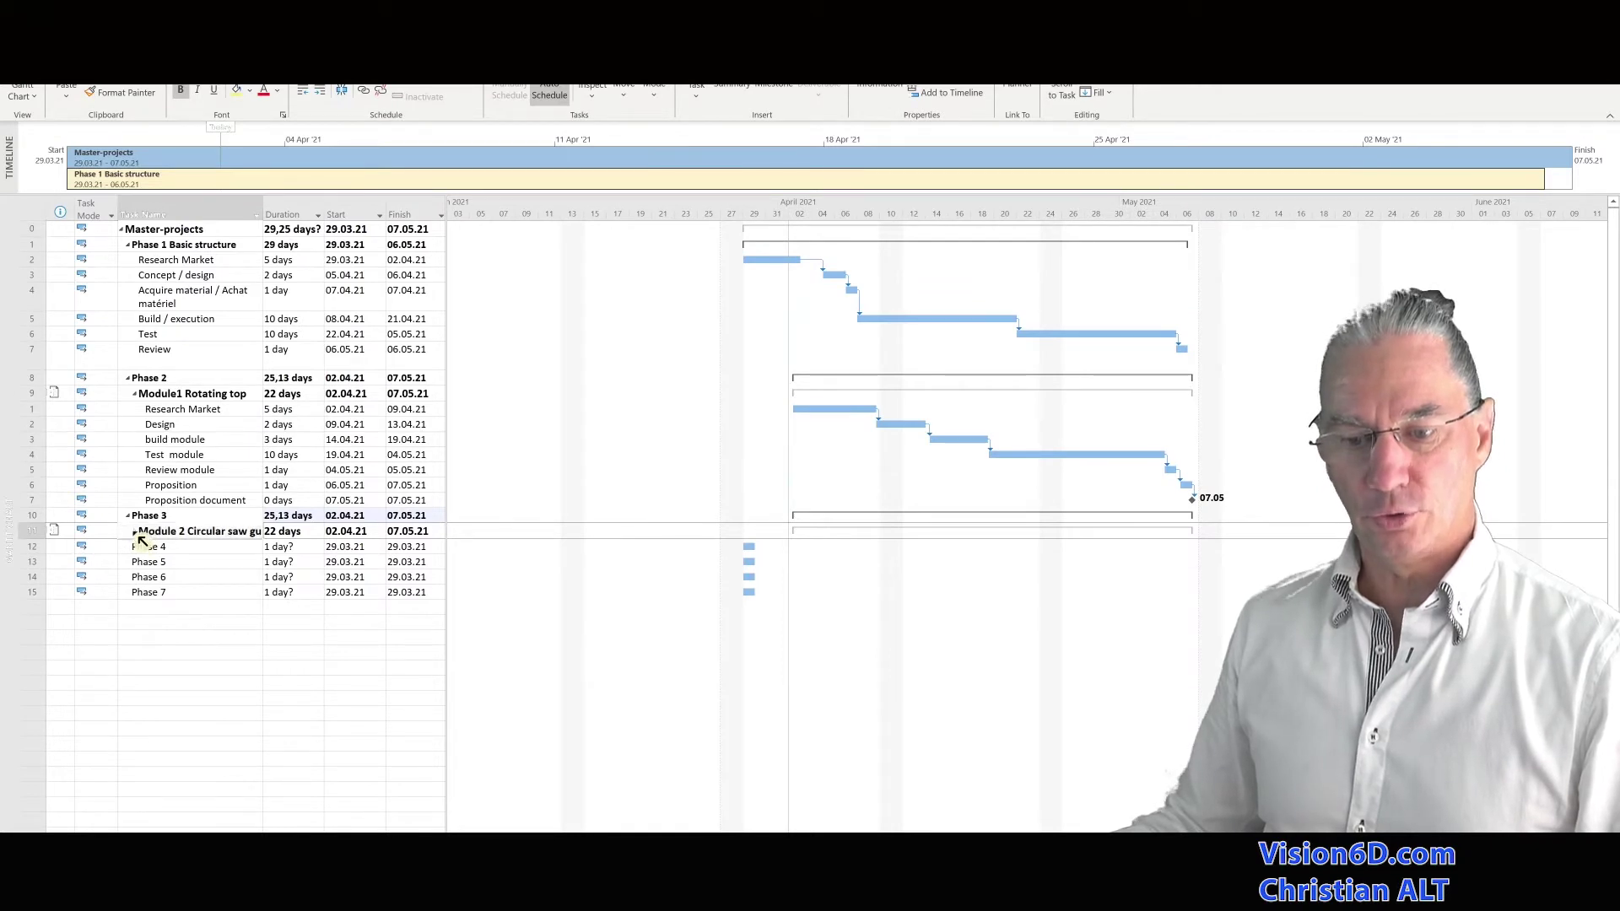
pyautogui.click(135, 532)
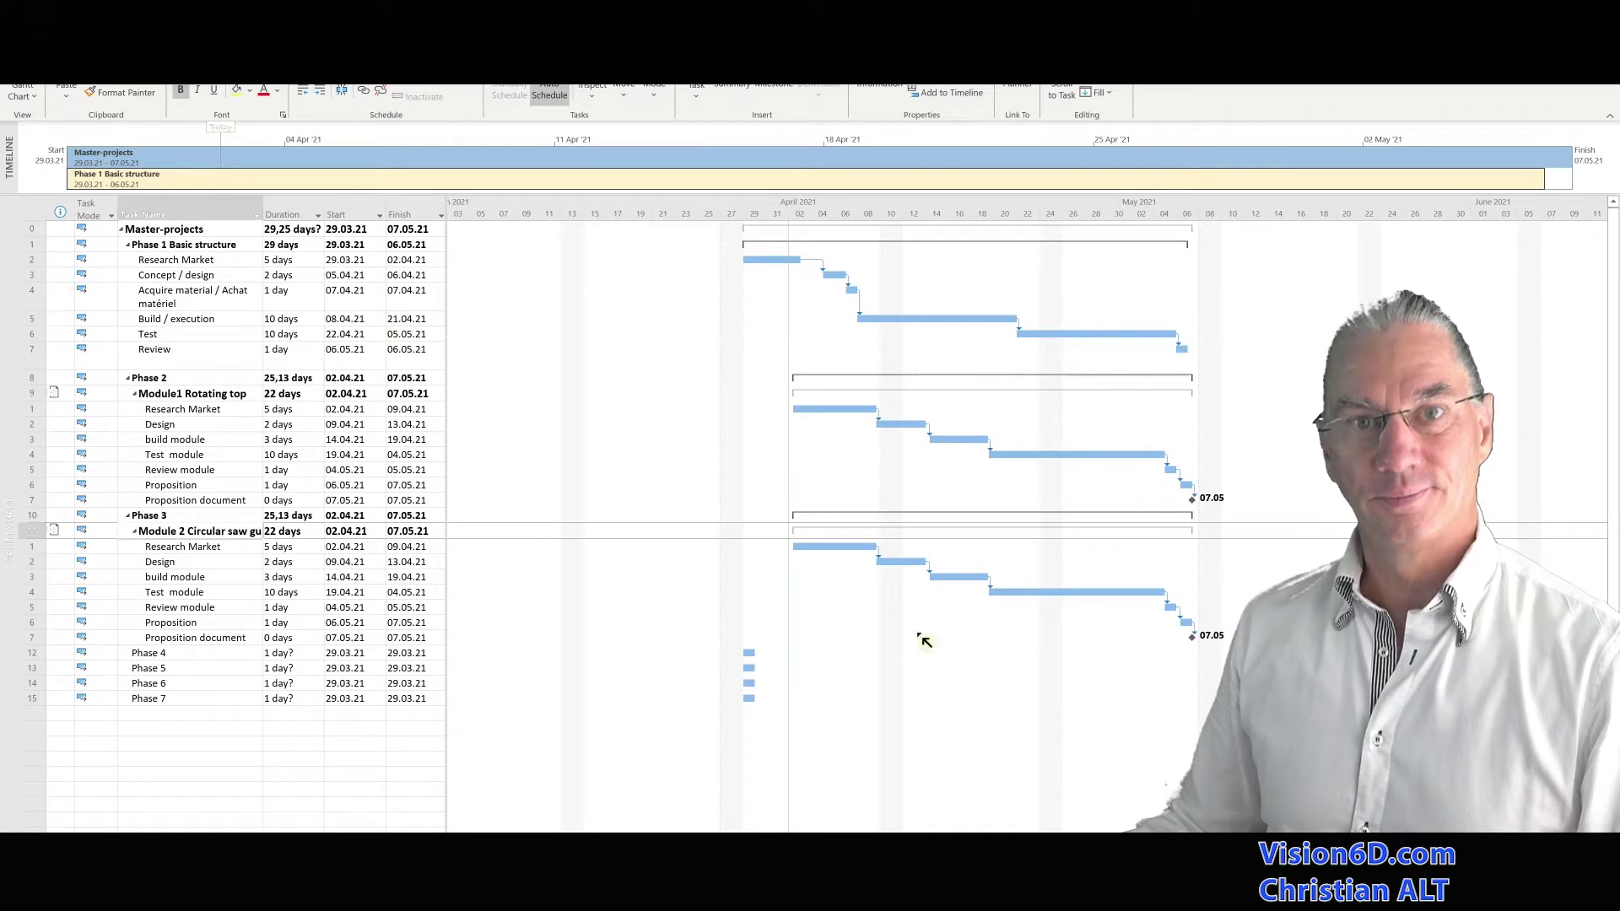
pyautogui.click(221, 533)
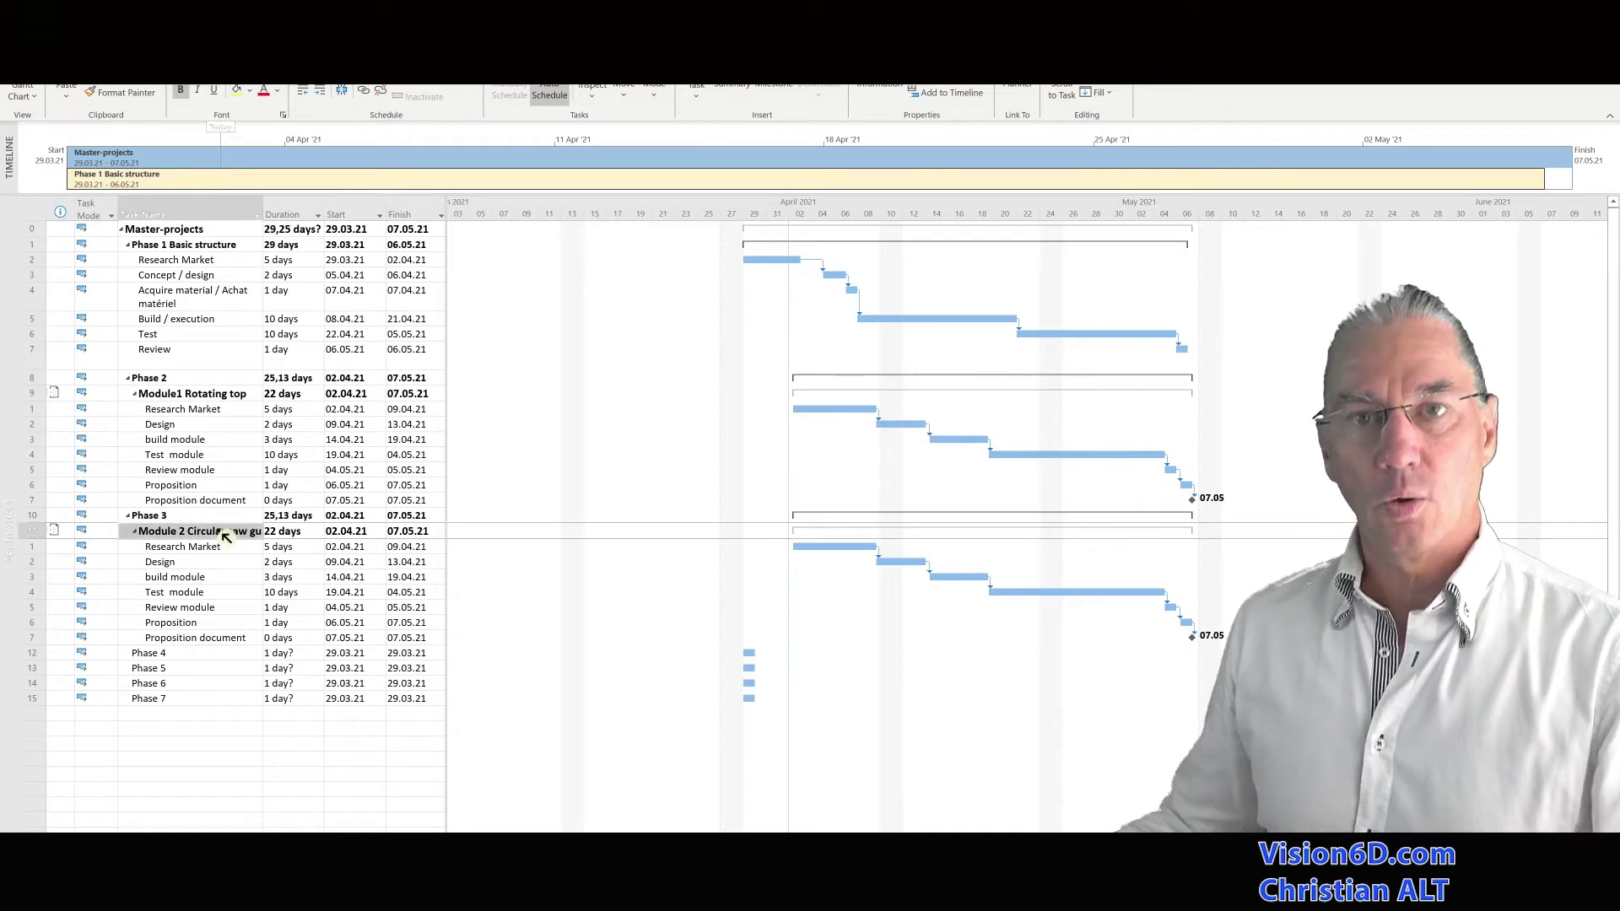
pyautogui.click(34, 563)
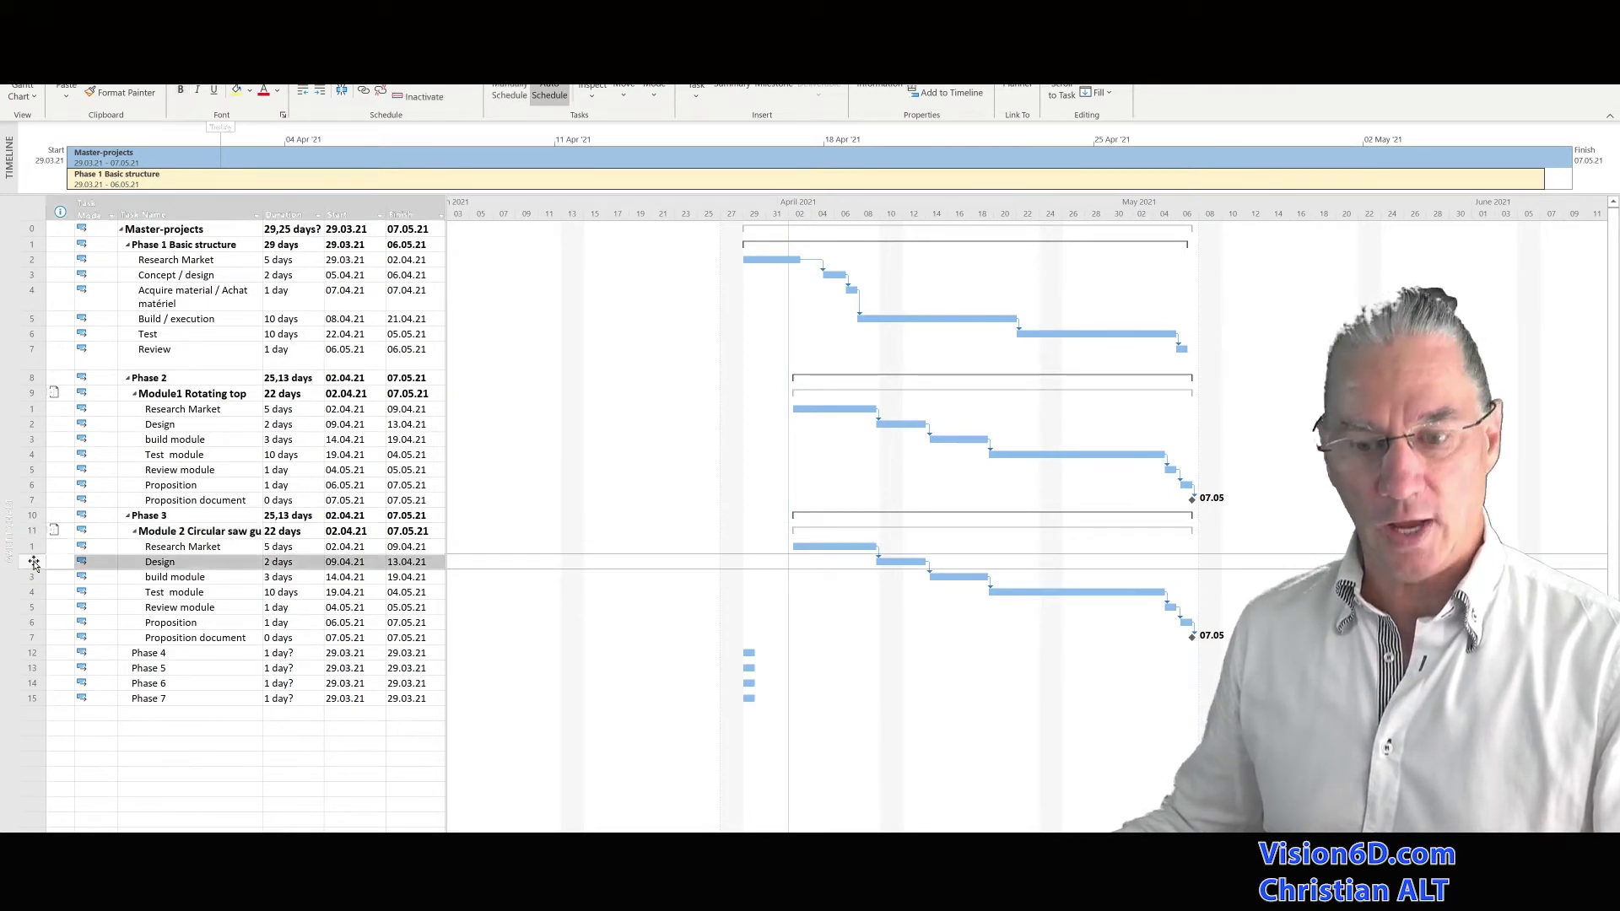
# - Add a new 1-day task named 'Price Analysis' above Design in Module 2
pyautogui.rightClick(34, 563)
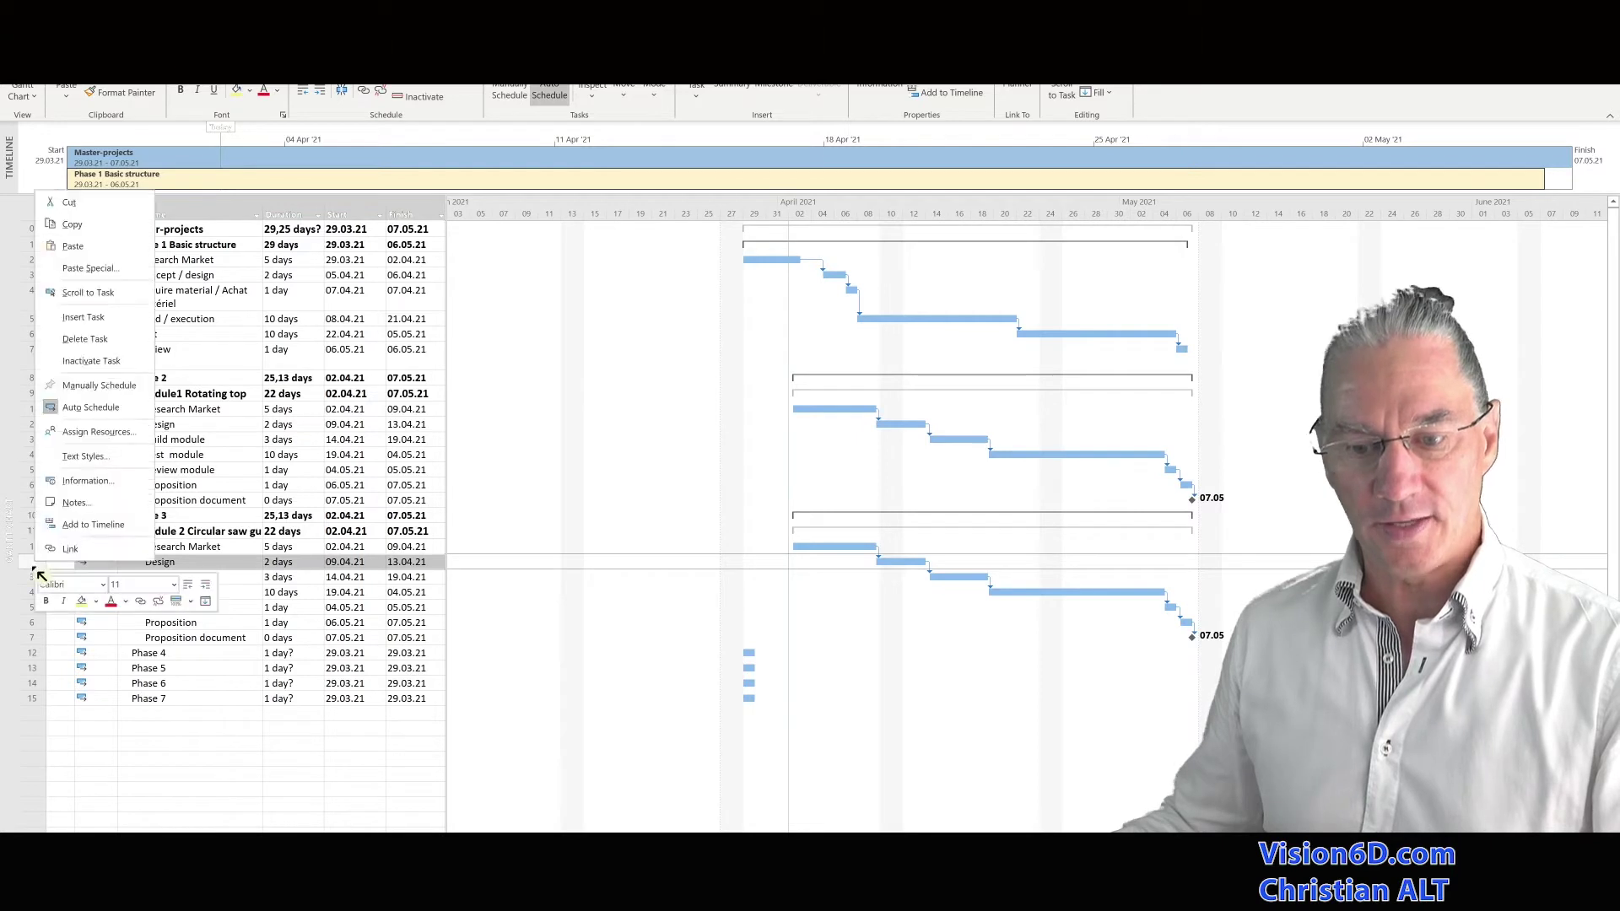
pyautogui.click(94, 317)
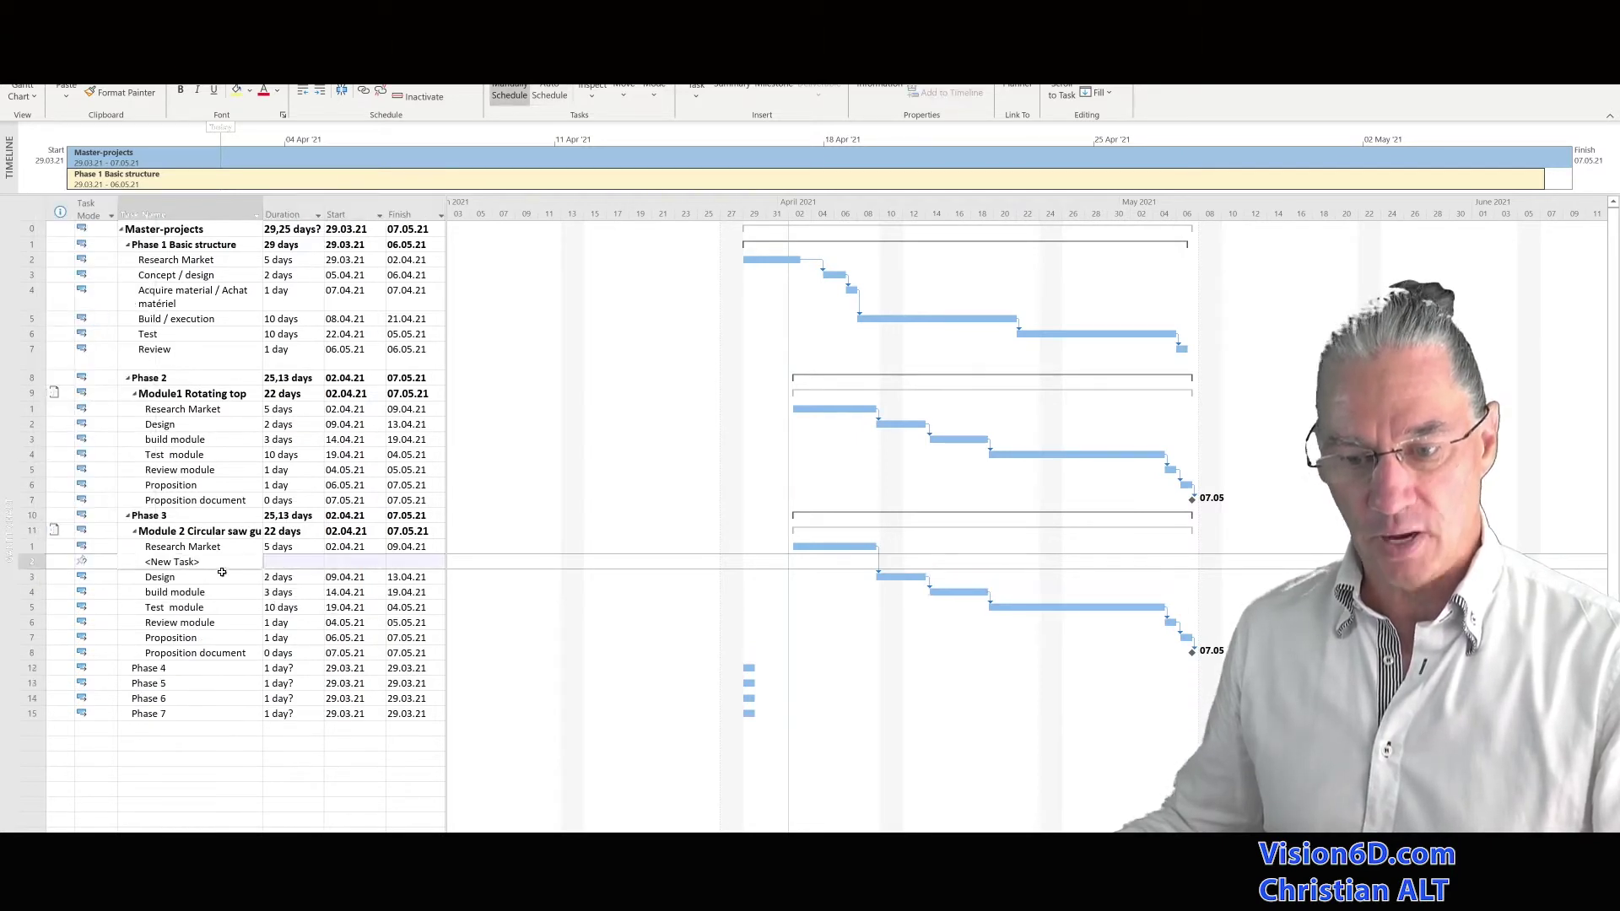
pyautogui.press('F2')
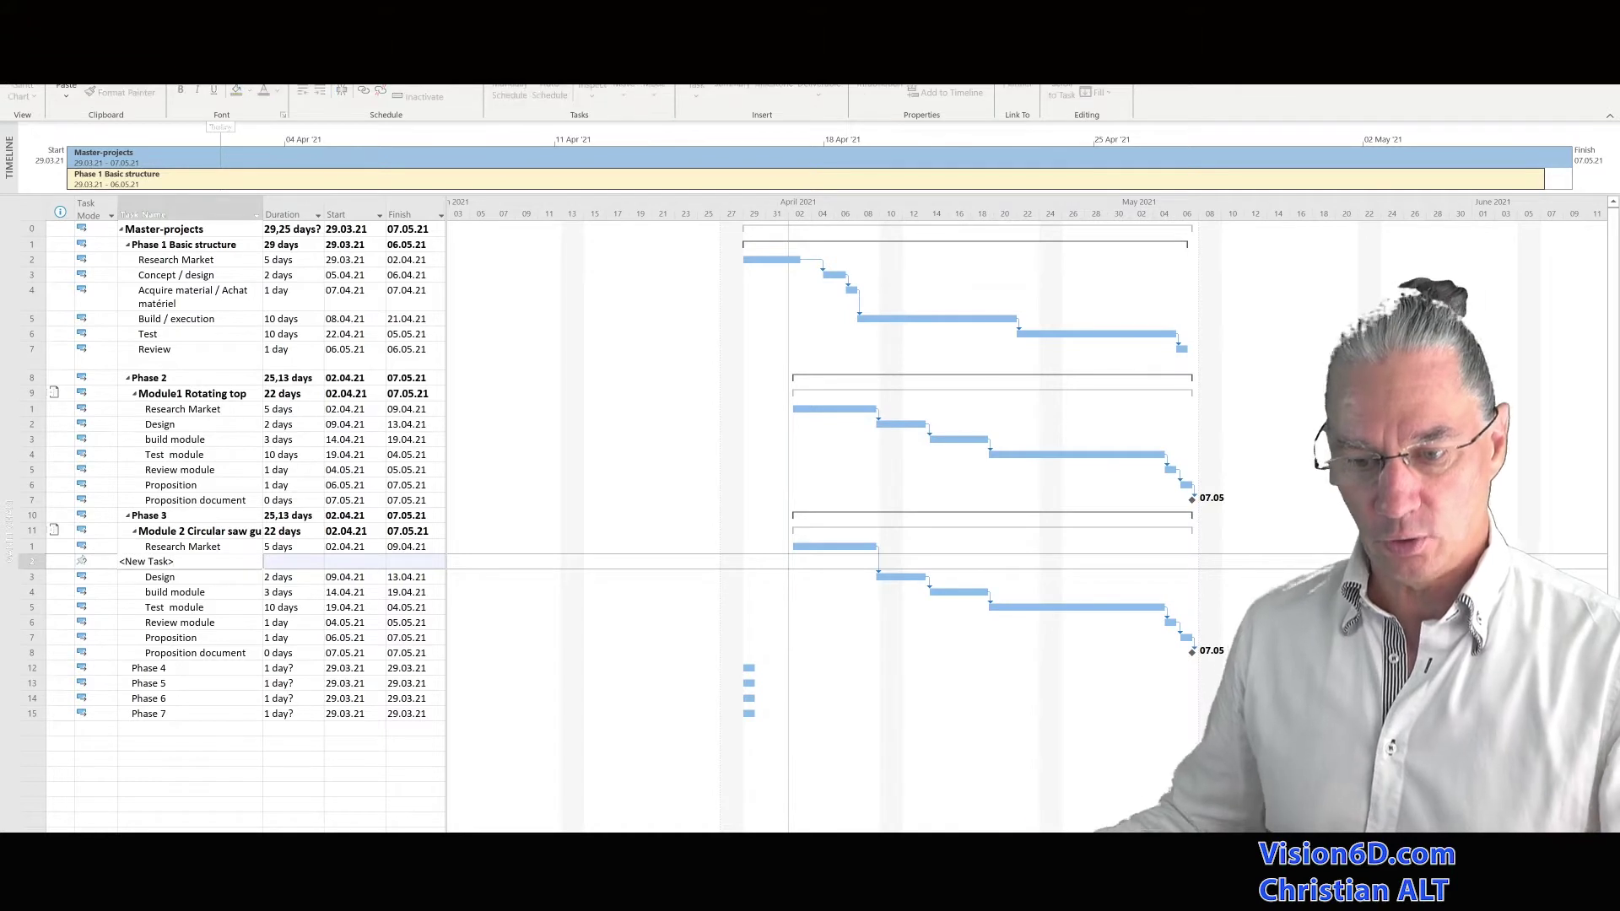
pyautogui.press('BackSpace')
pyautogui.press('BackSpace')
pyautogui.press('BackSpace')
pyautogui.press('BackSpace')
pyautogui.press('BackSpace')
pyautogui.press('BackSpace')
pyautogui.press('BackSpace')
pyautogui.press('BackSpace')
pyautogui.press('BackSpace')
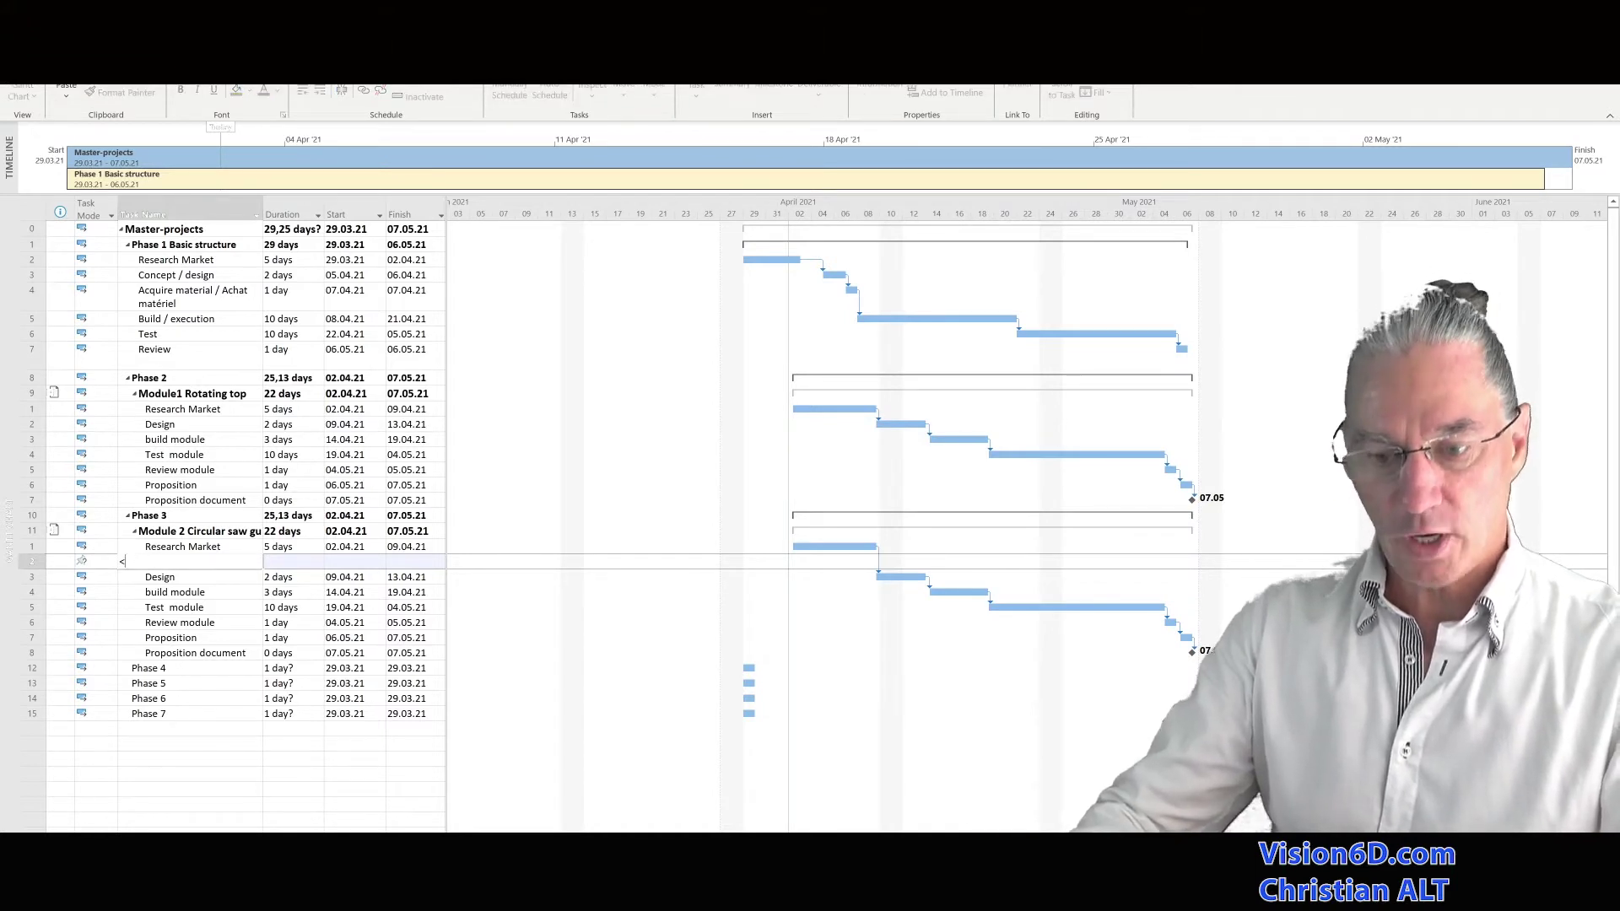
pyautogui.write('Price')
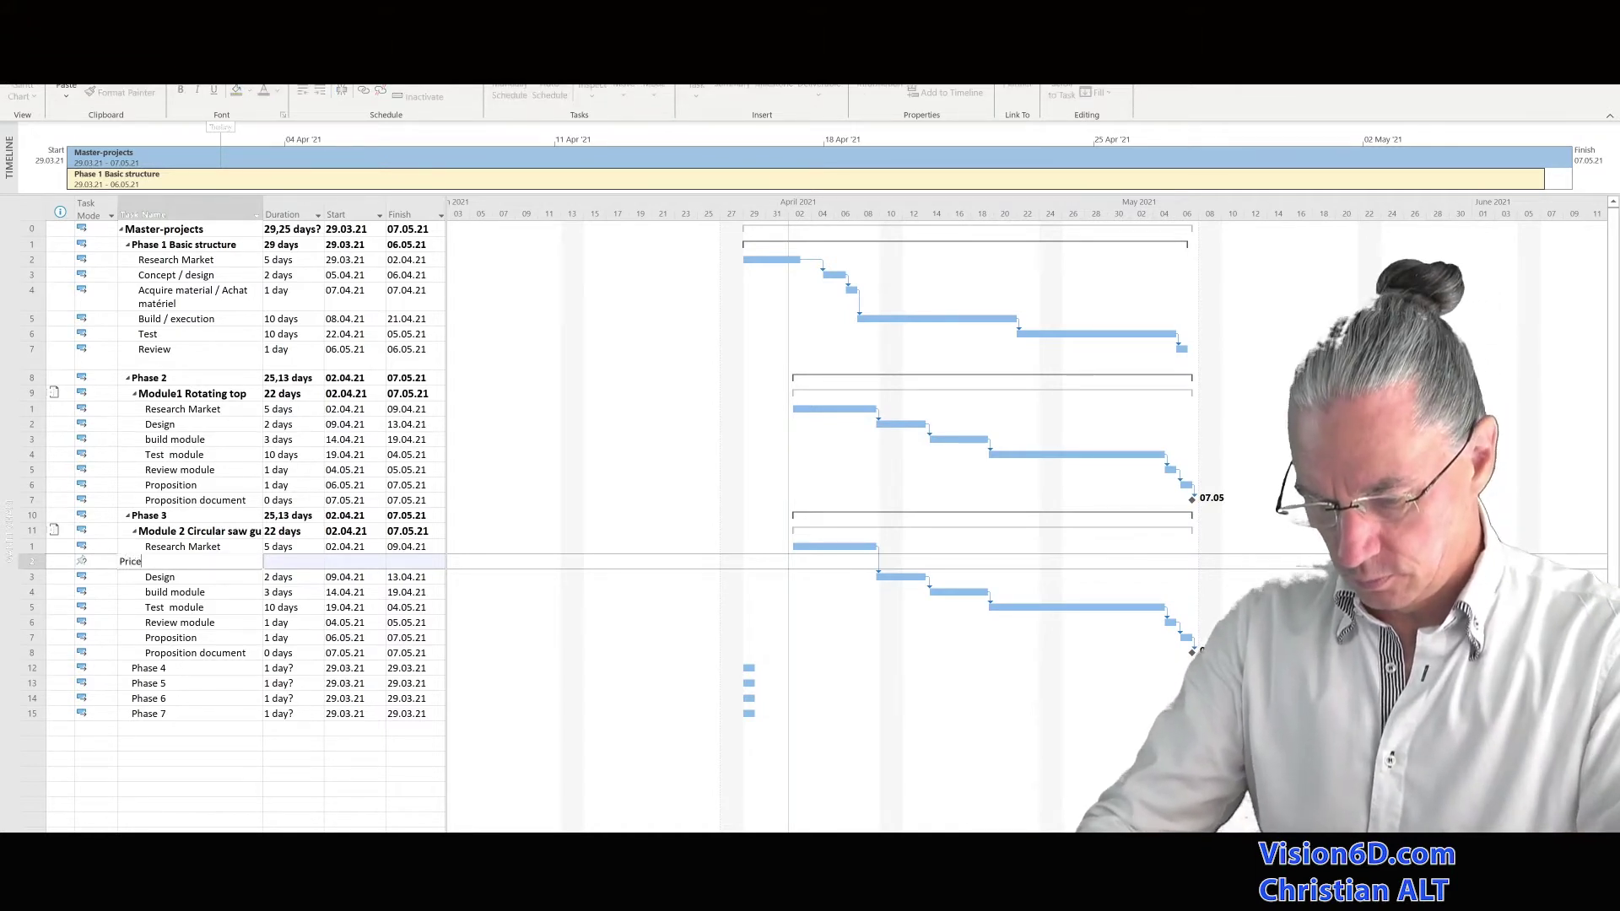
pyautogui.write(' Analysis')
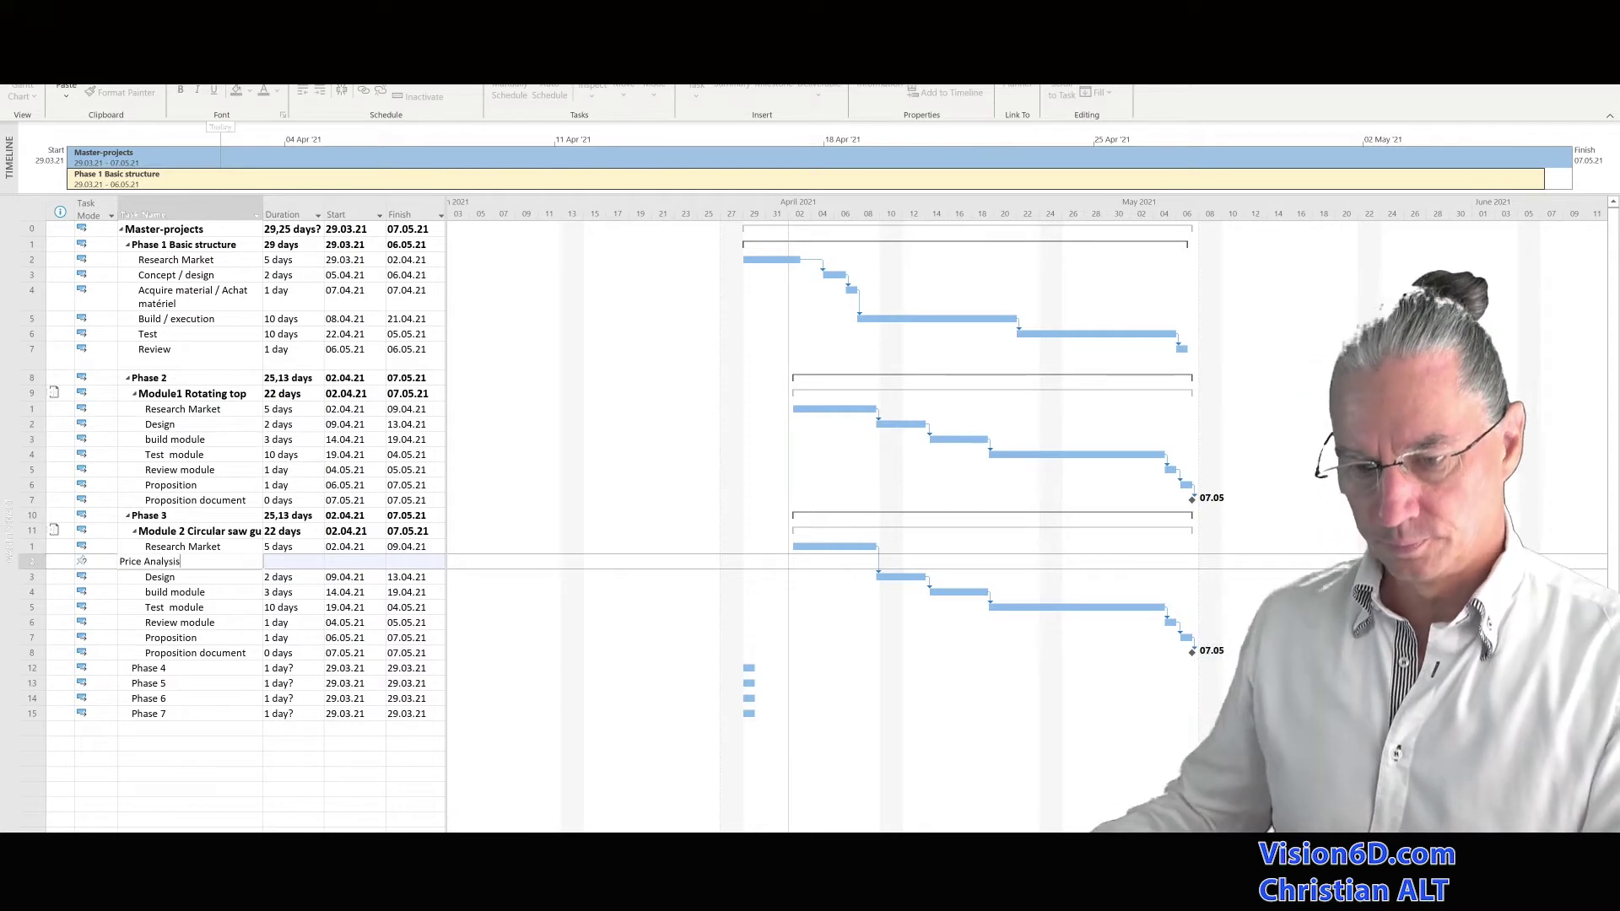
pyautogui.press('Return')
pyautogui.click(314, 563)
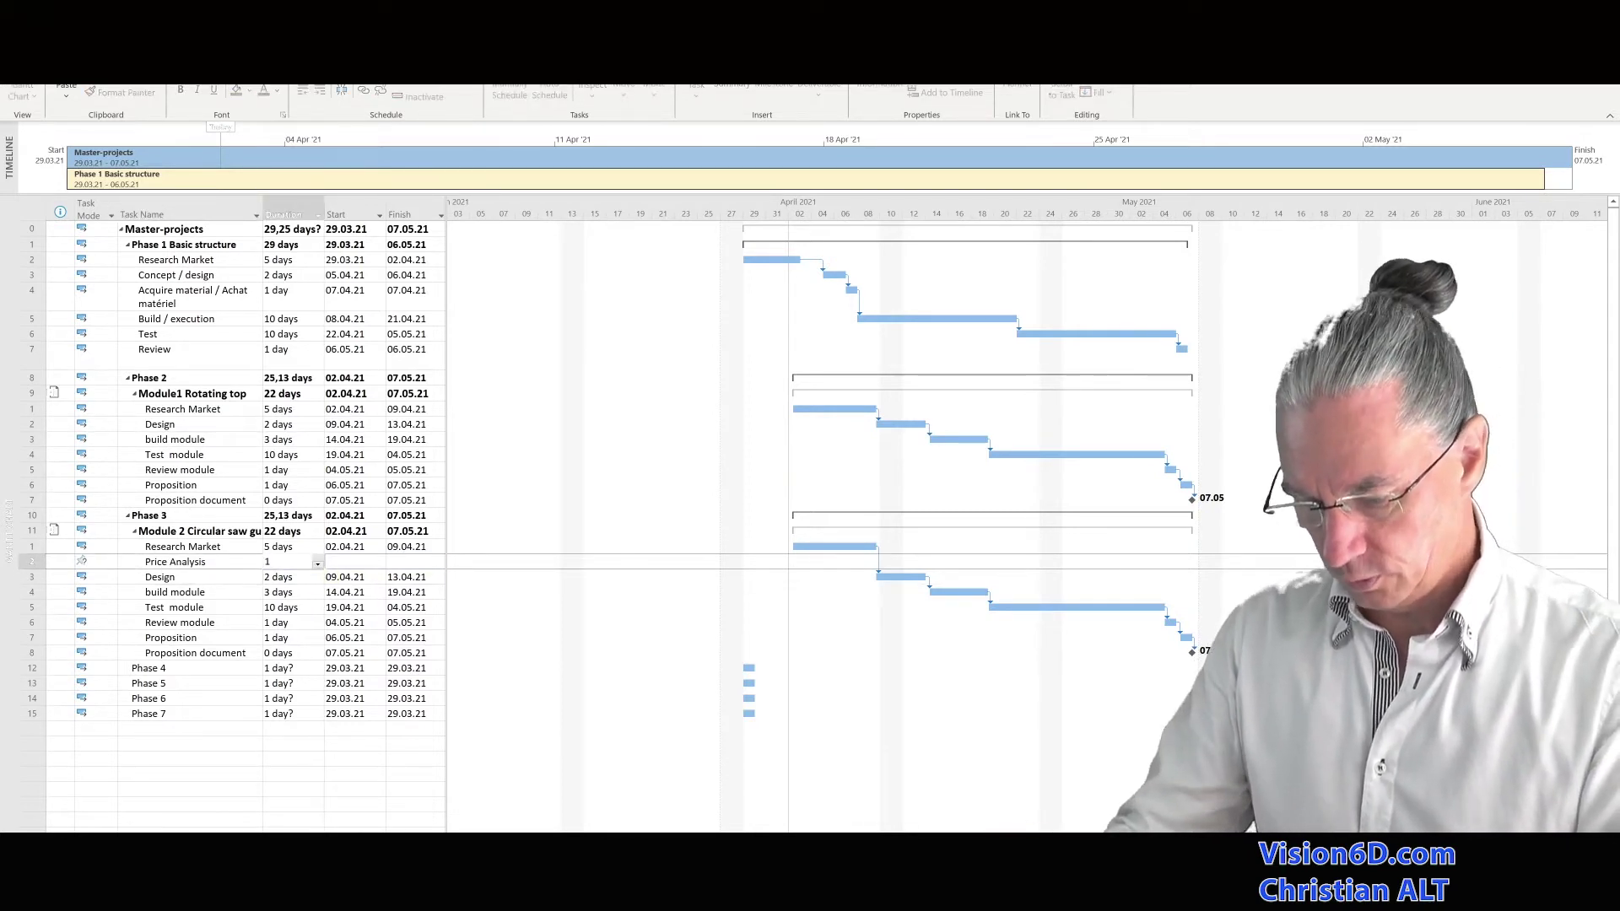
pyautogui.press('Return')
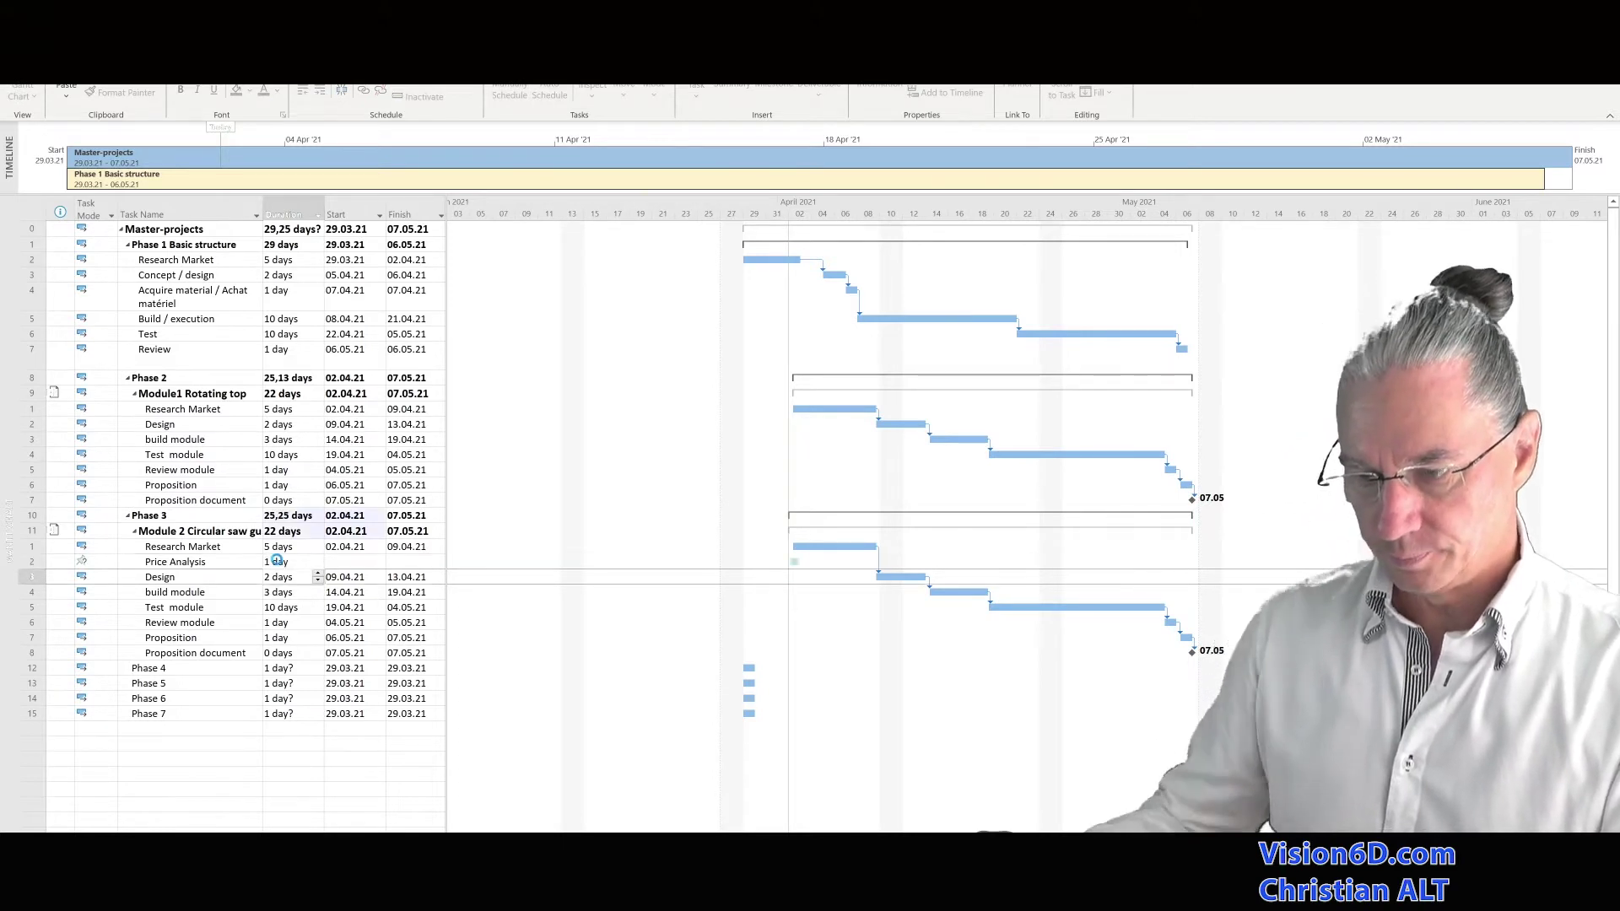
# - Set Price Analysis to Auto Scheduled so it runs 02.04.21 to 05.04.21
pyautogui.click(103, 558)
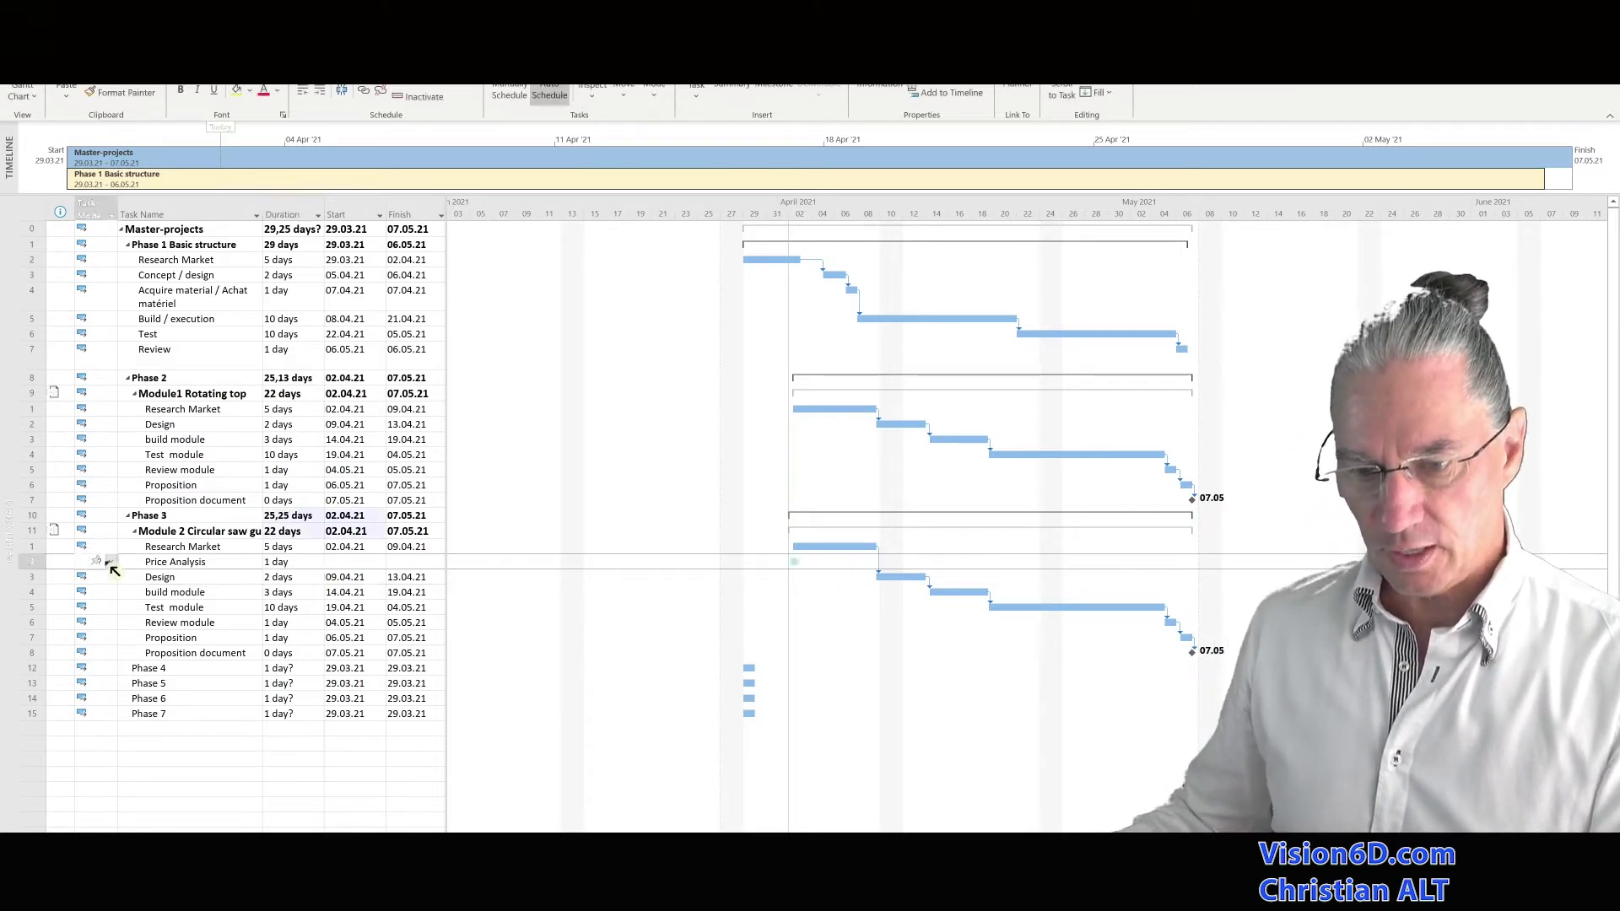
pyautogui.click(110, 562)
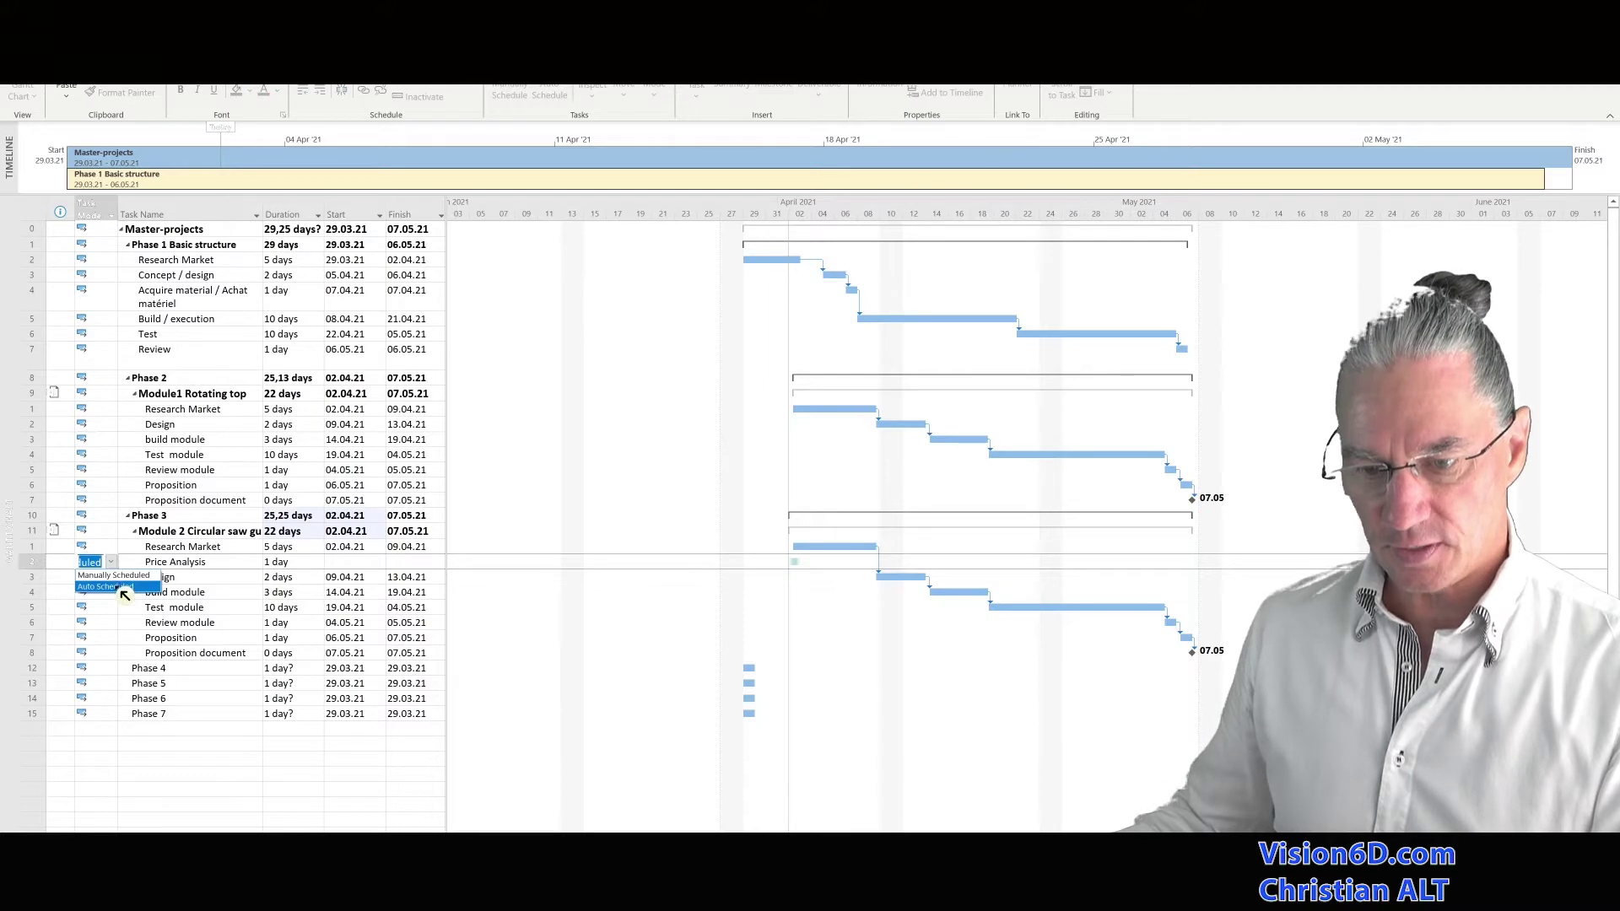
pyautogui.click(117, 586)
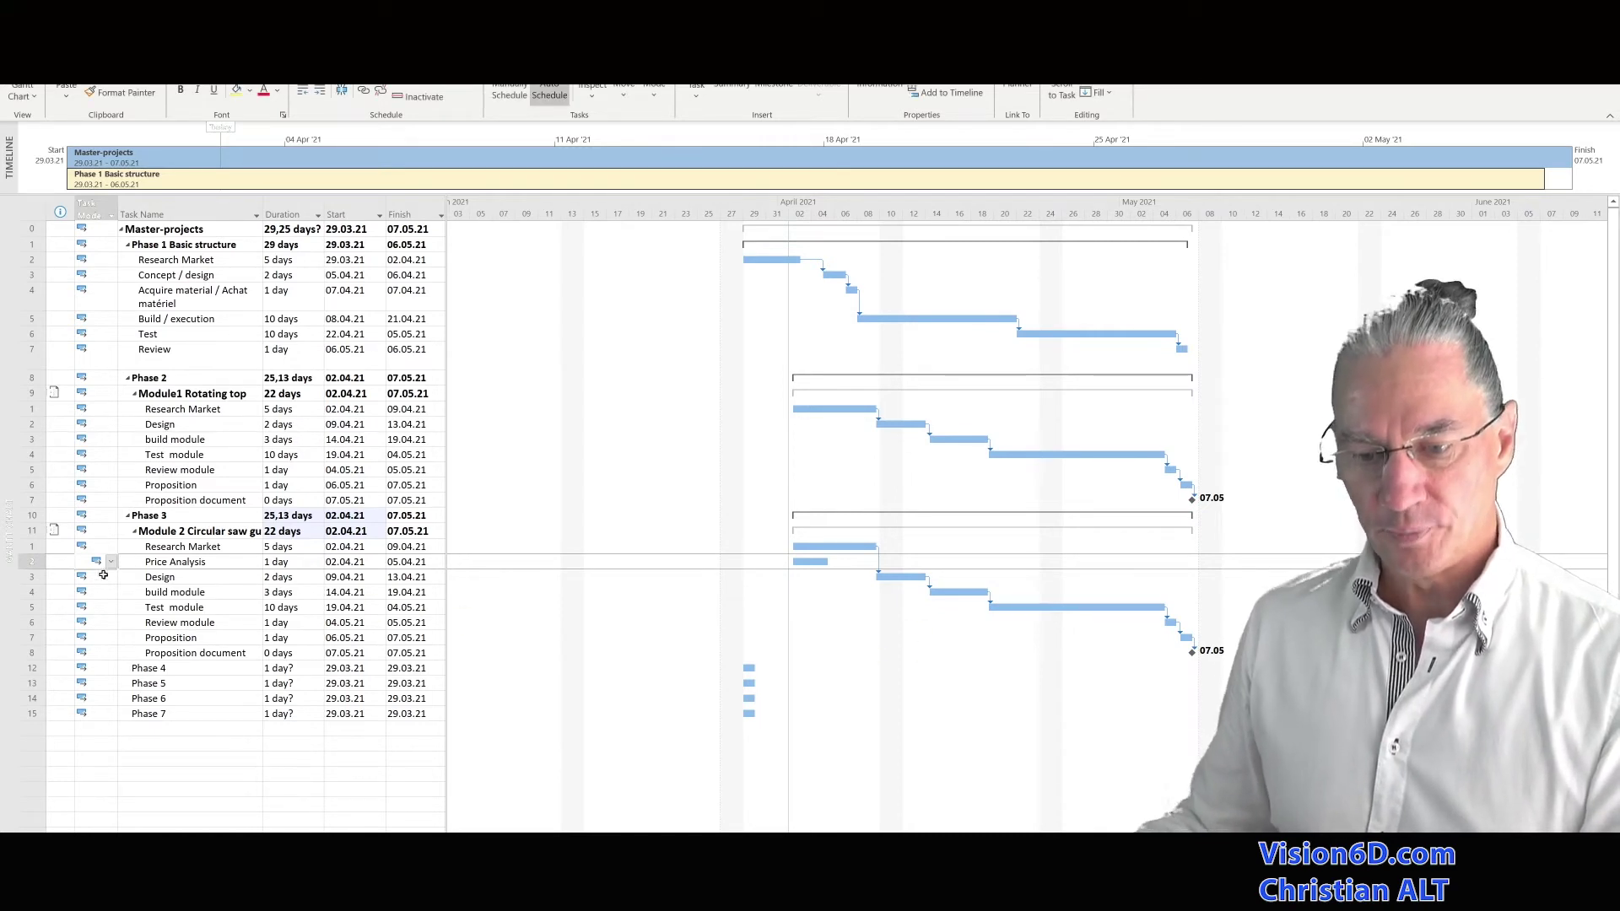
# - Unlink and relink Module 2's eight subtasks in sequence, so Phase 3 ends 10.05.21
pyautogui.click(31, 547)
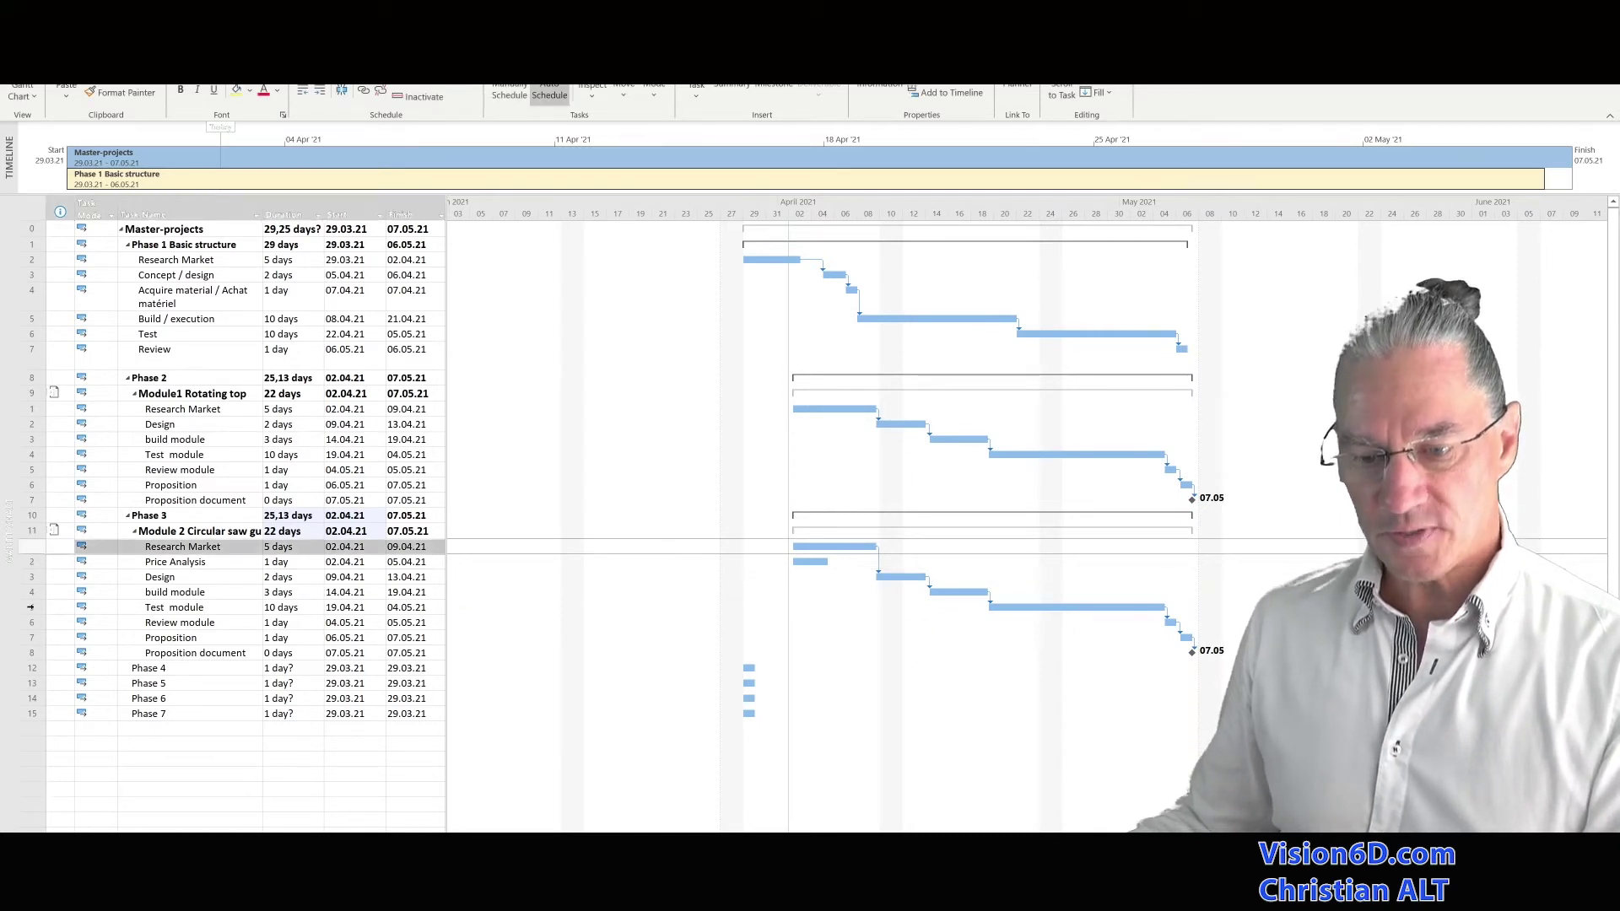
pyautogui.keyDown('shift'); pyautogui.click(34, 653); pyautogui.keyUp('shift')
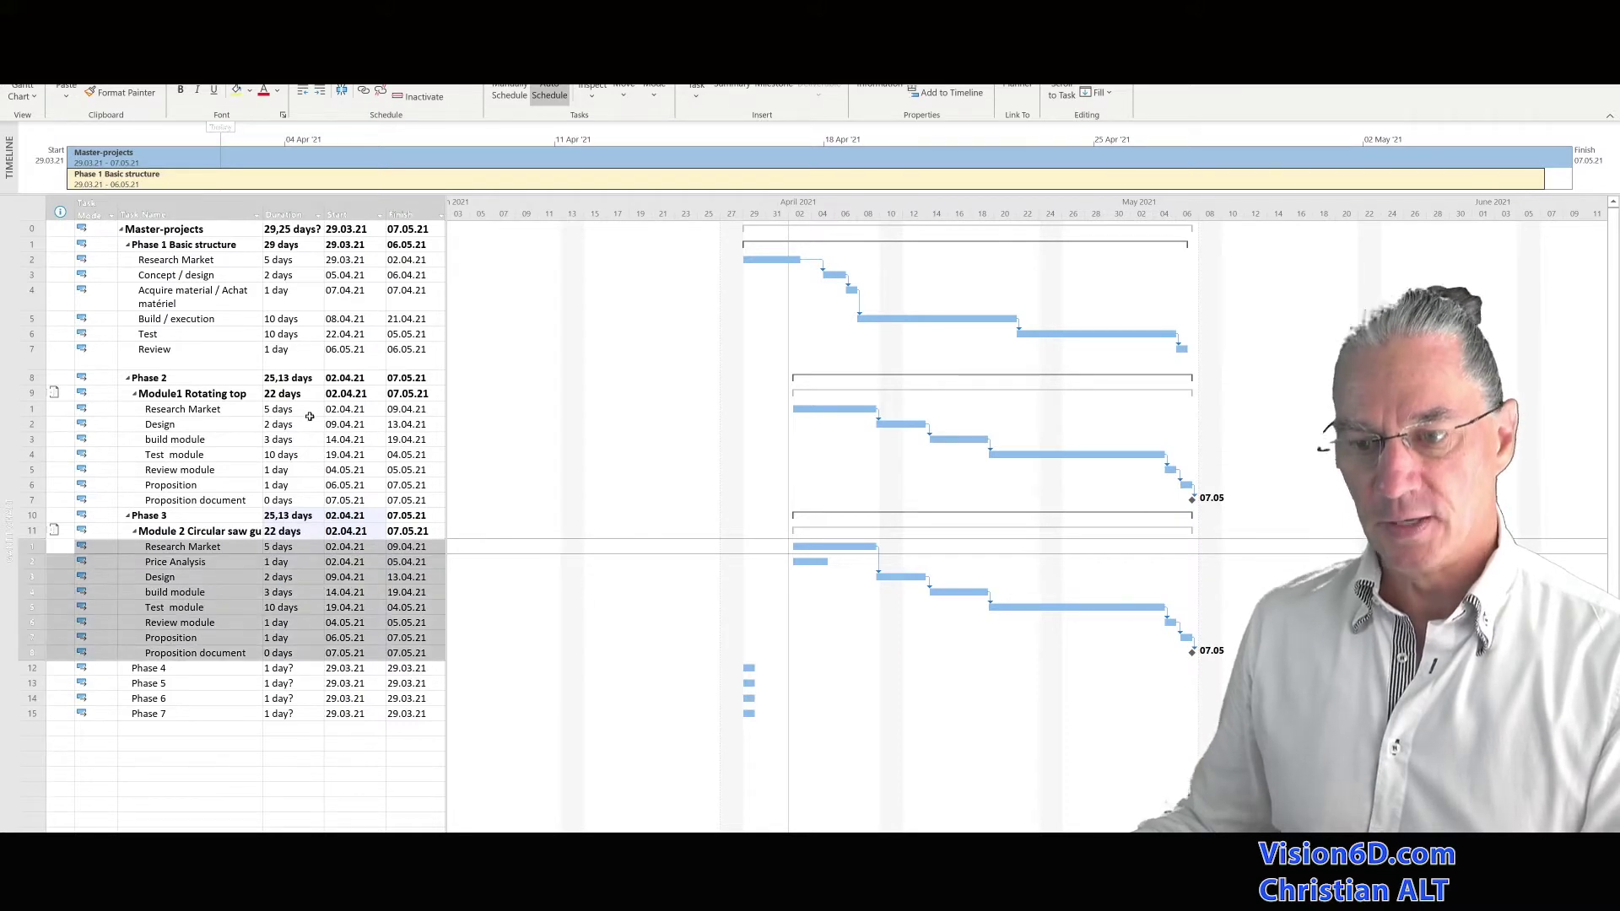
pyautogui.click(387, 94)
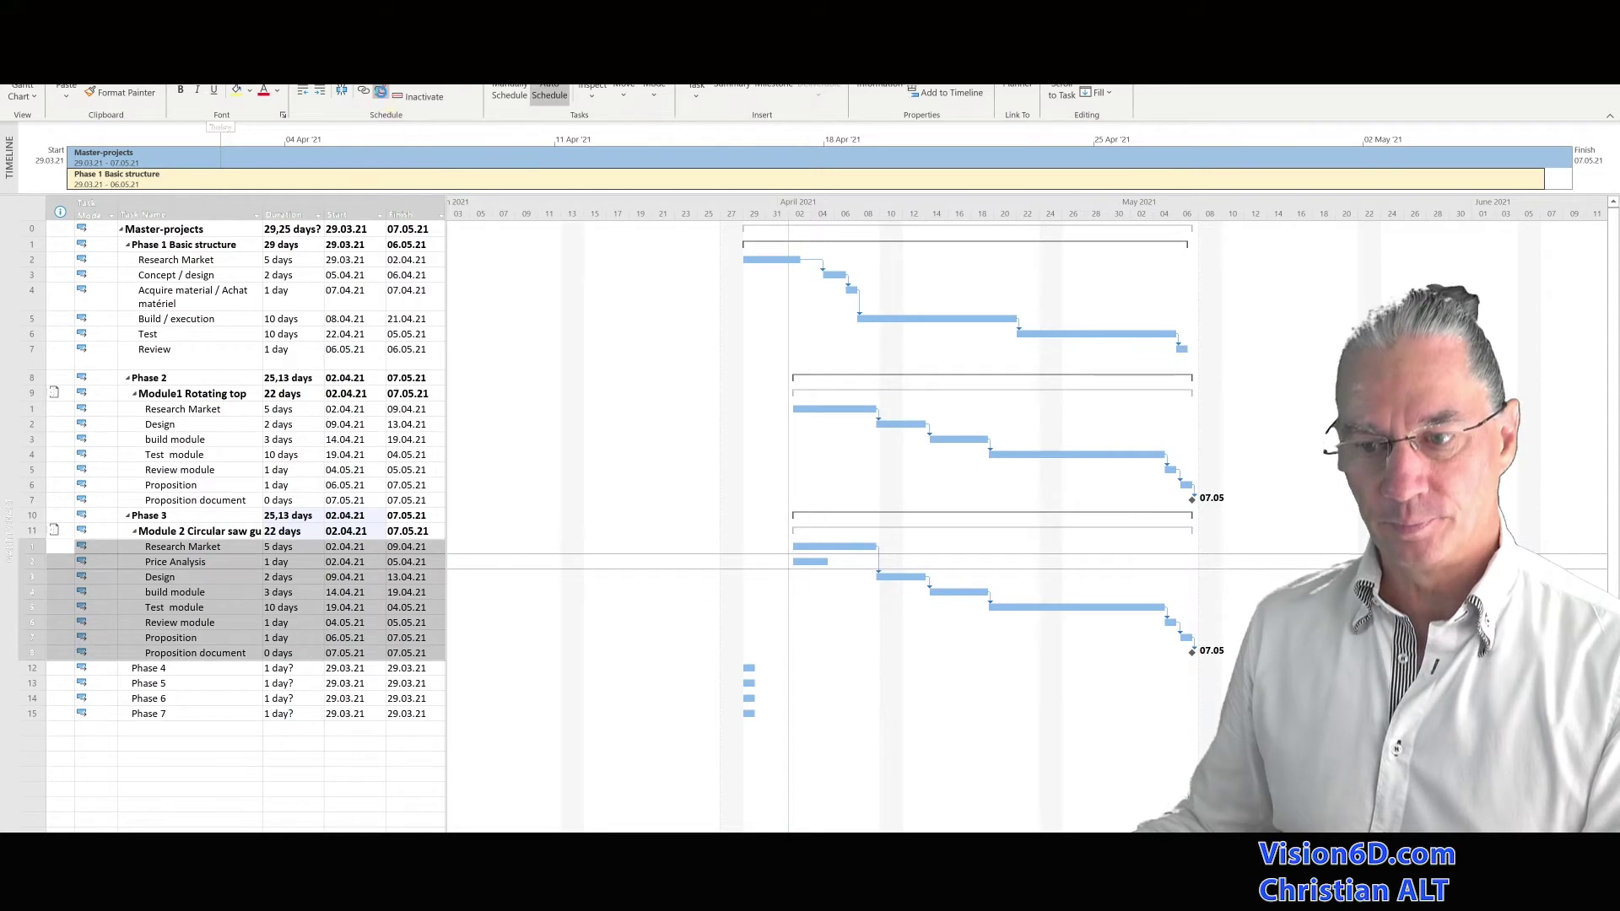
pyautogui.click(365, 94)
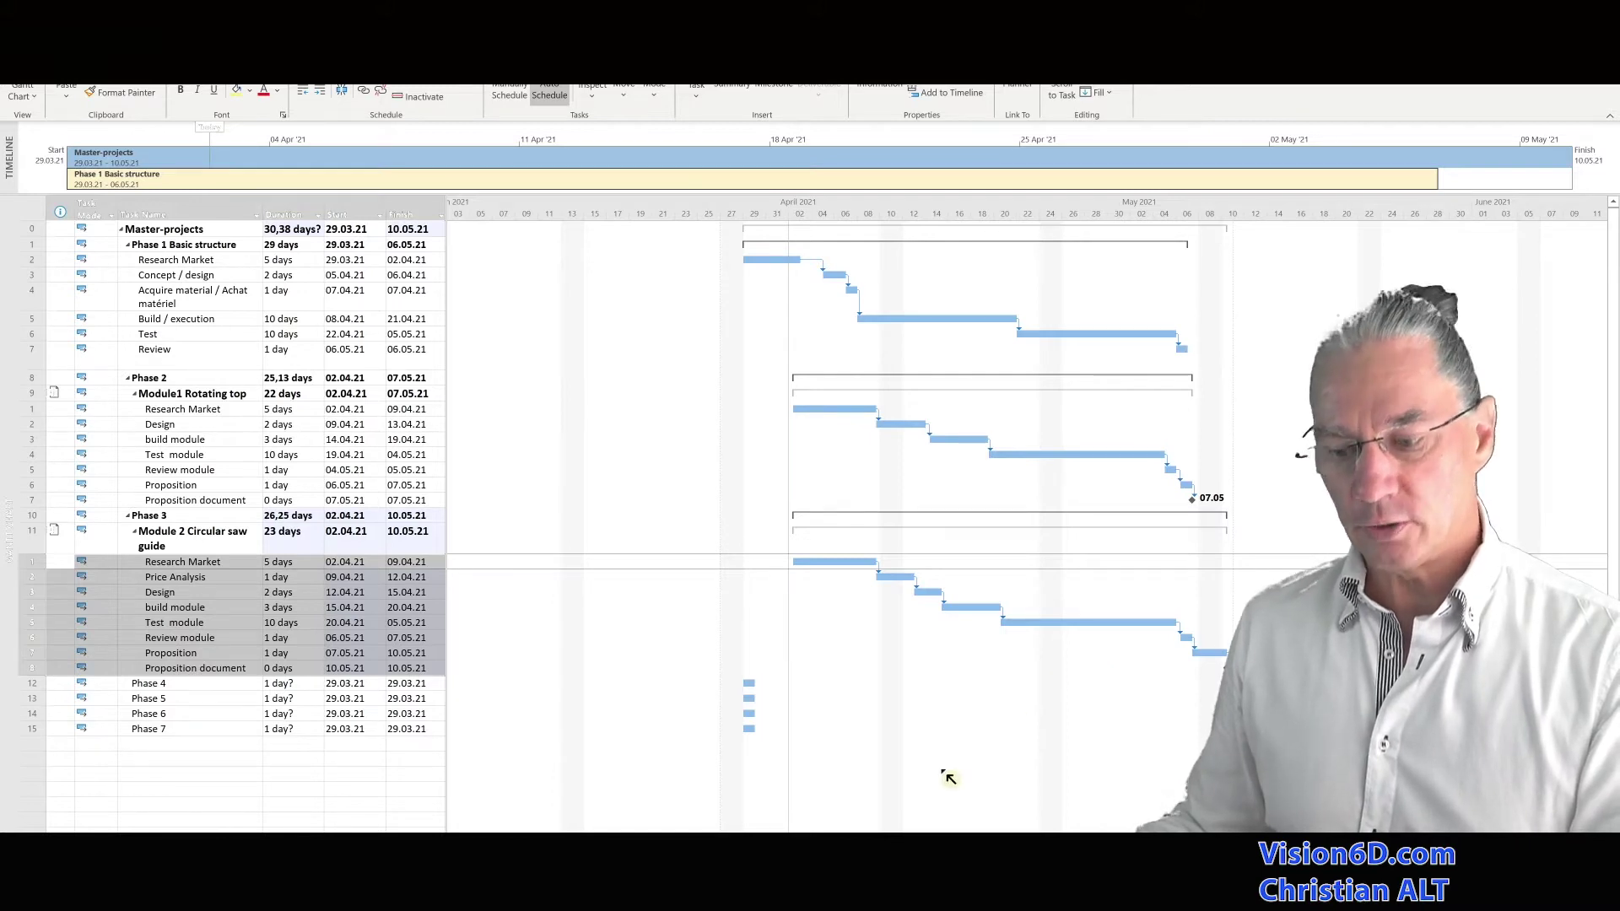
# - Switch to the separate Module 2 Circular saw guide project and select its Price Analysis task
pyautogui.moveTo(820, 843)
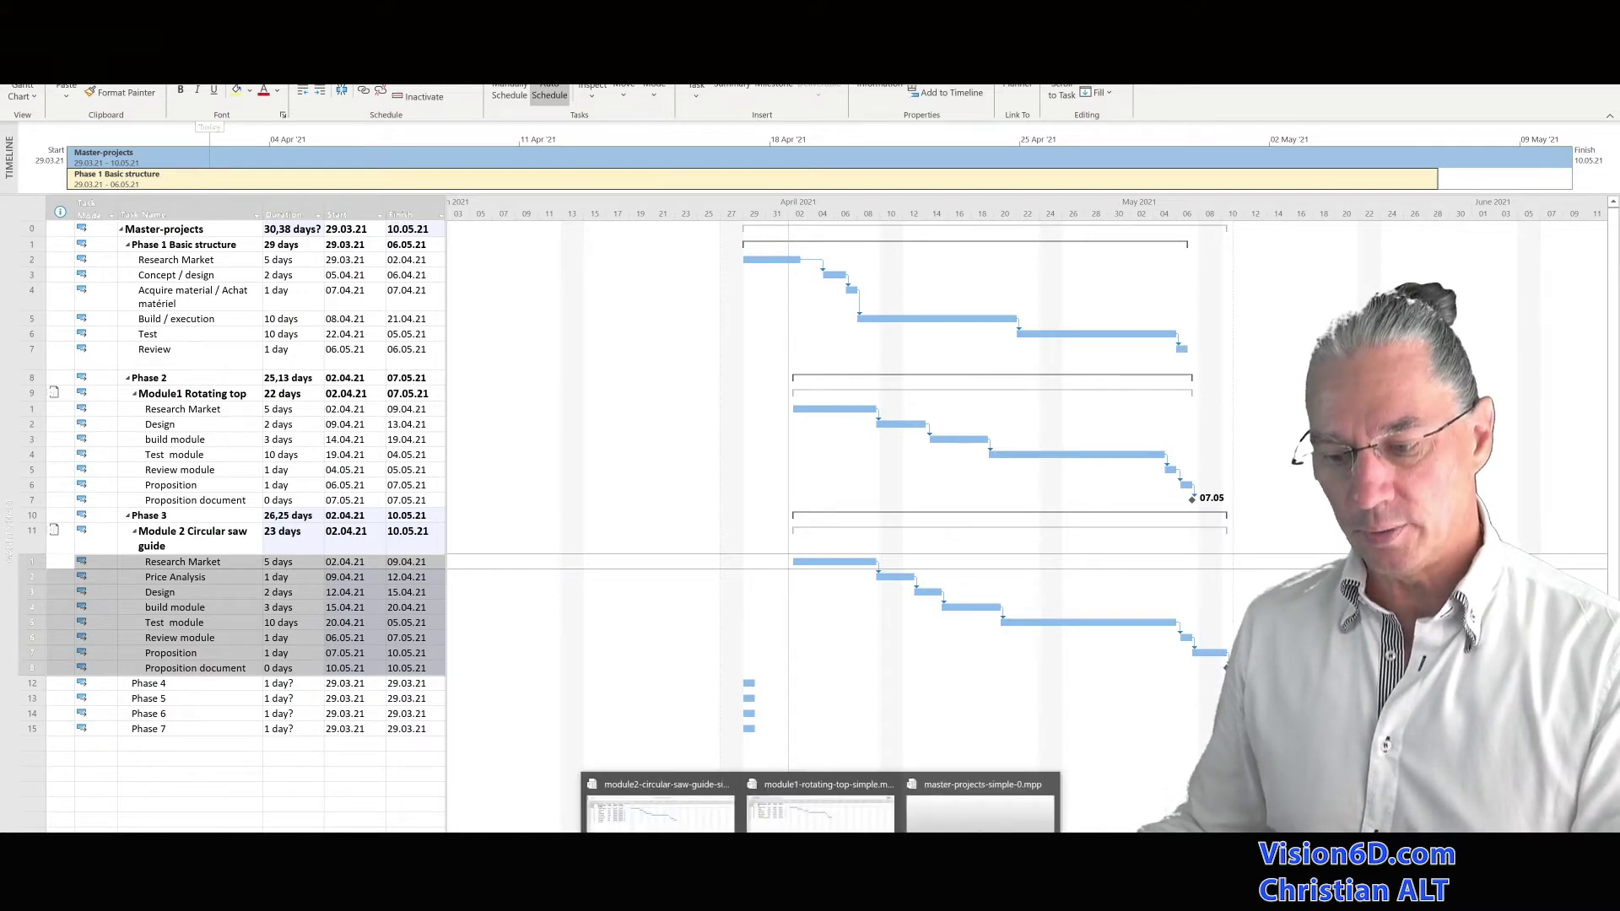
pyautogui.moveTo(979, 809)
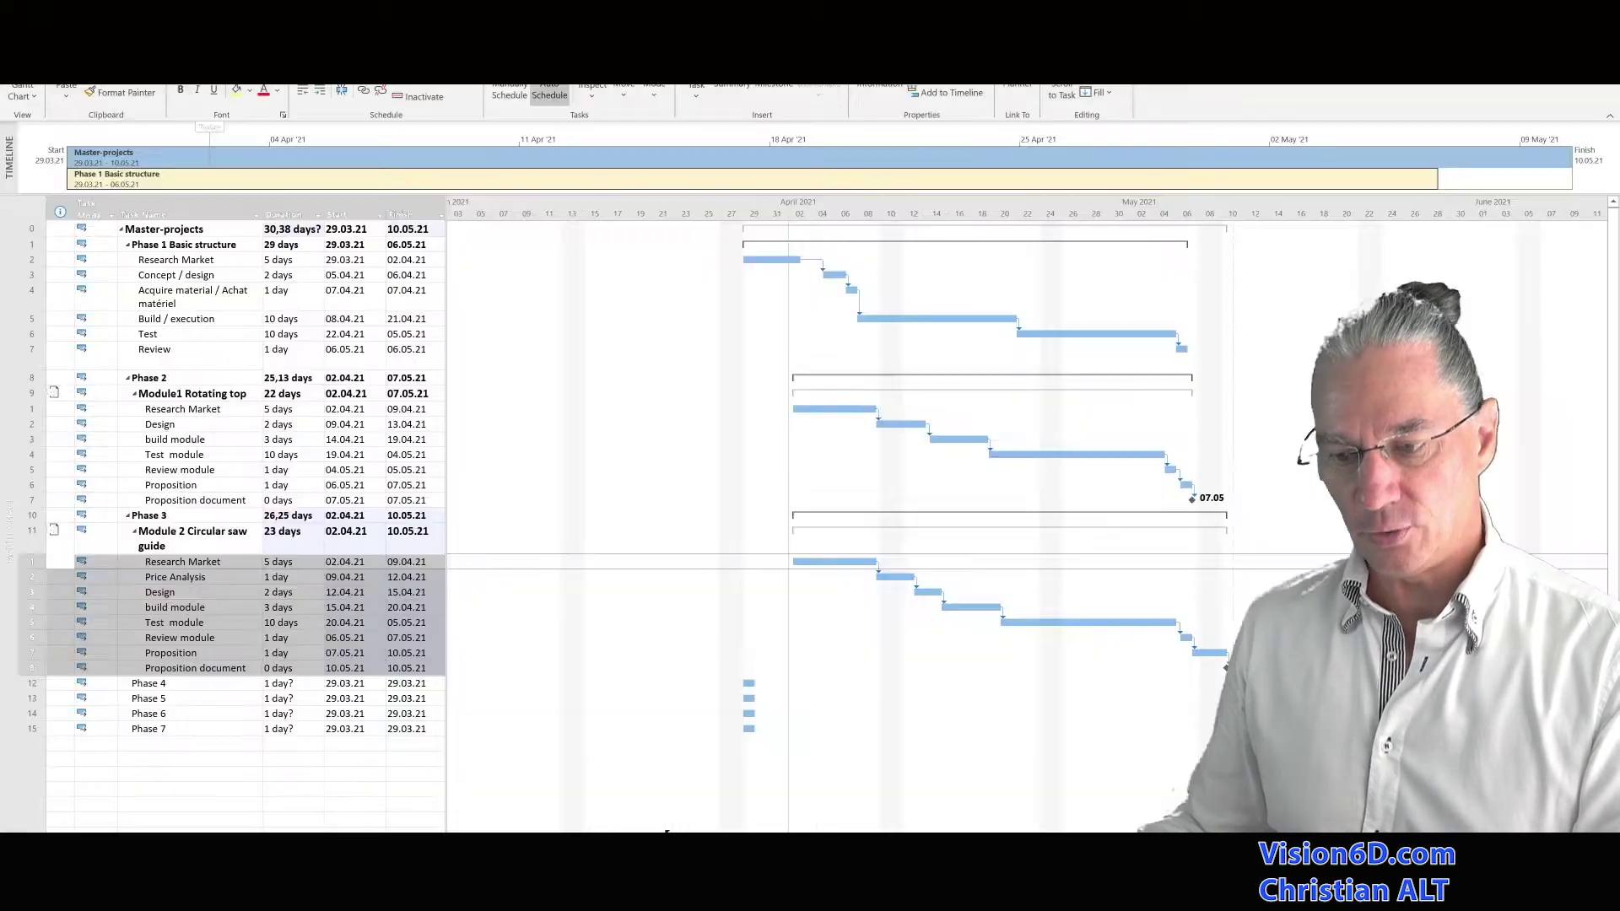
pyautogui.click(667, 831)
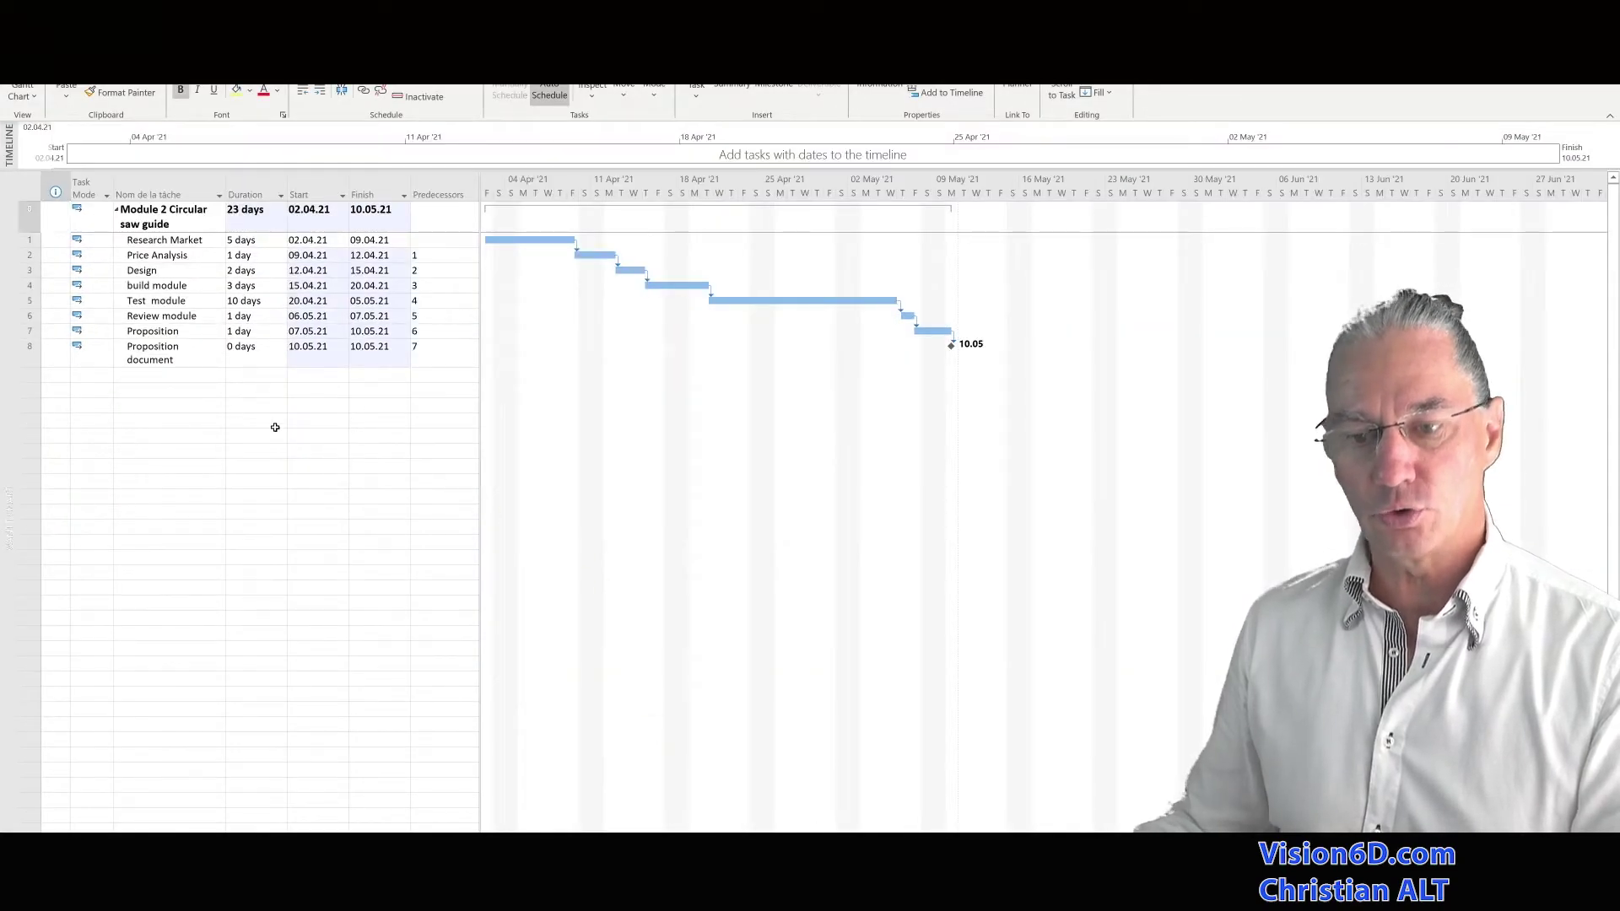
pyautogui.click(21, 254)
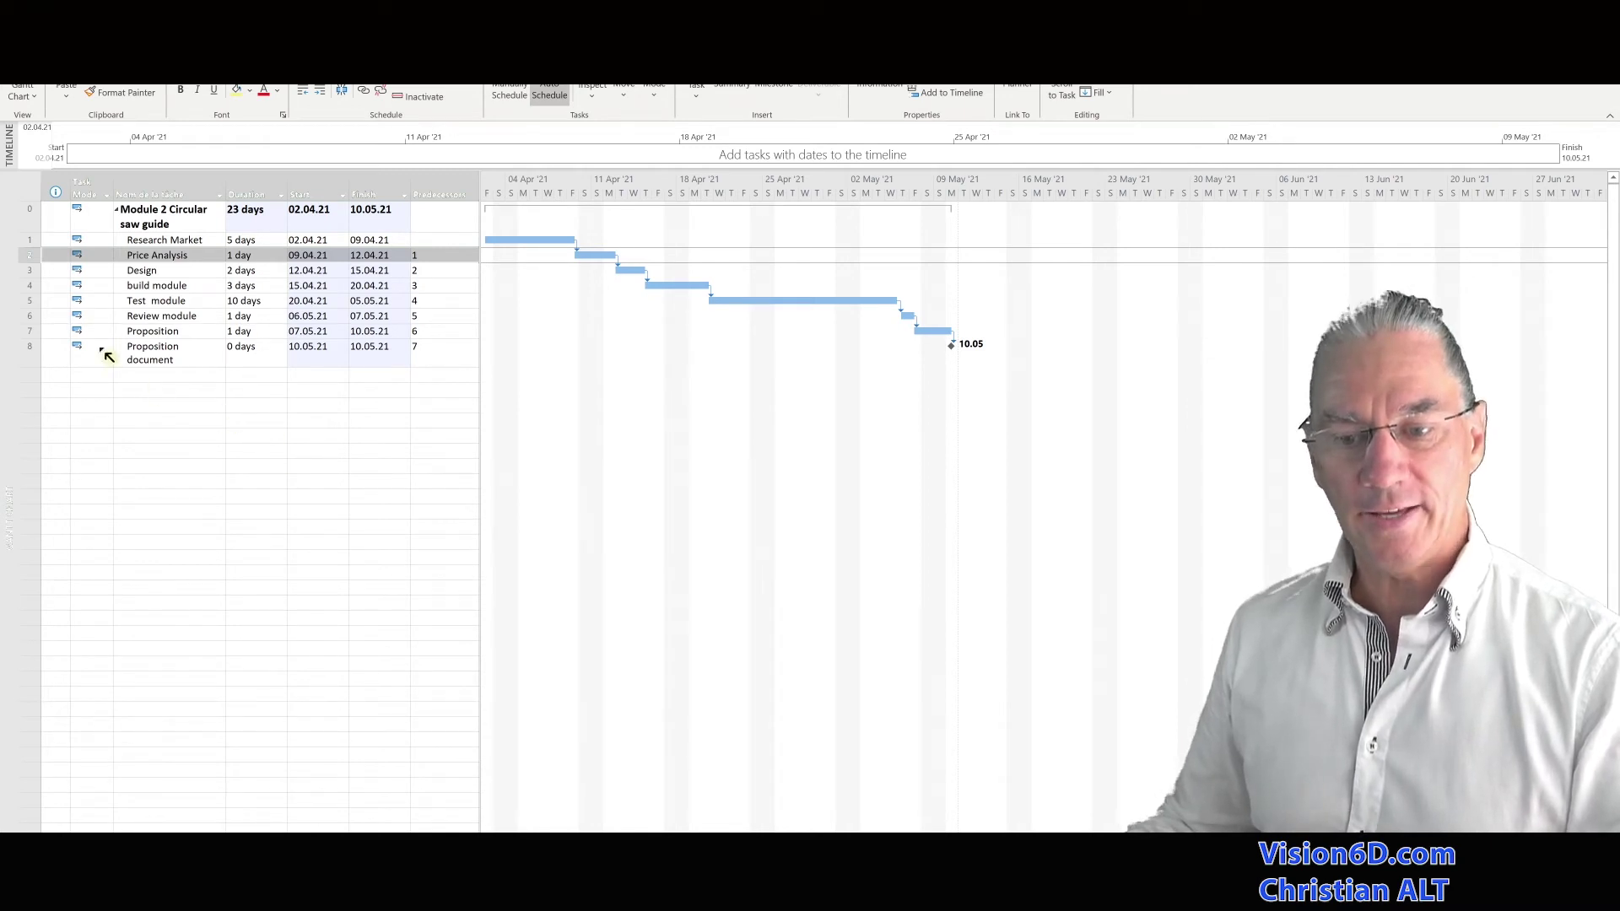
# - Insert an auto-scheduled task named 'Drawings' above build module, running 02.04.21–05.04.21
pyautogui.click(30, 287)
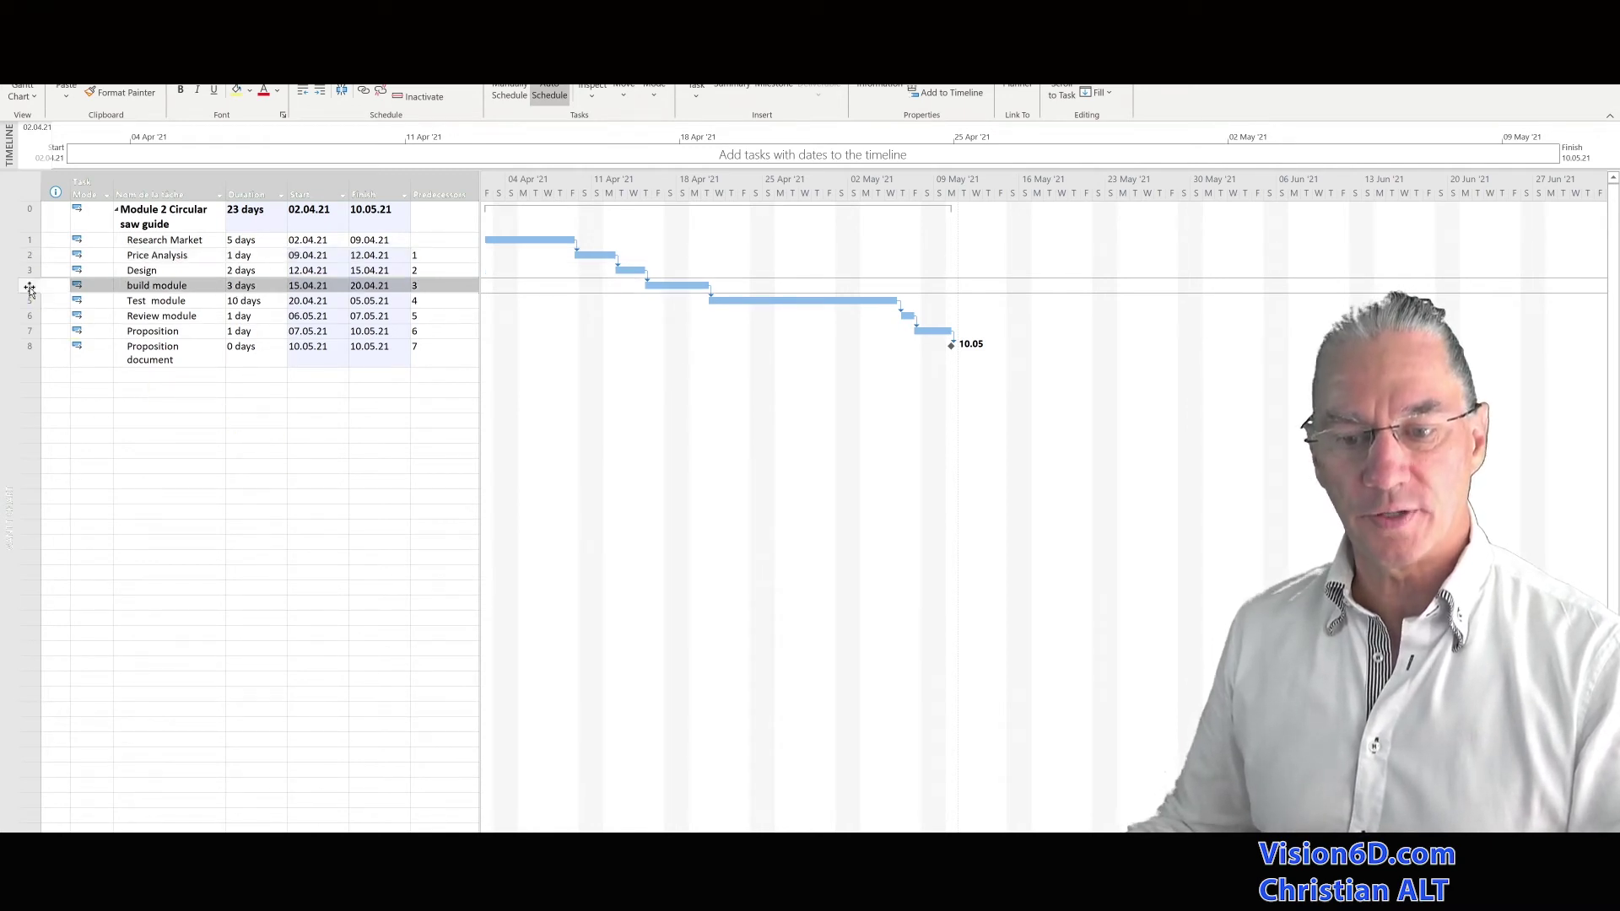
pyautogui.rightClick(30, 289)
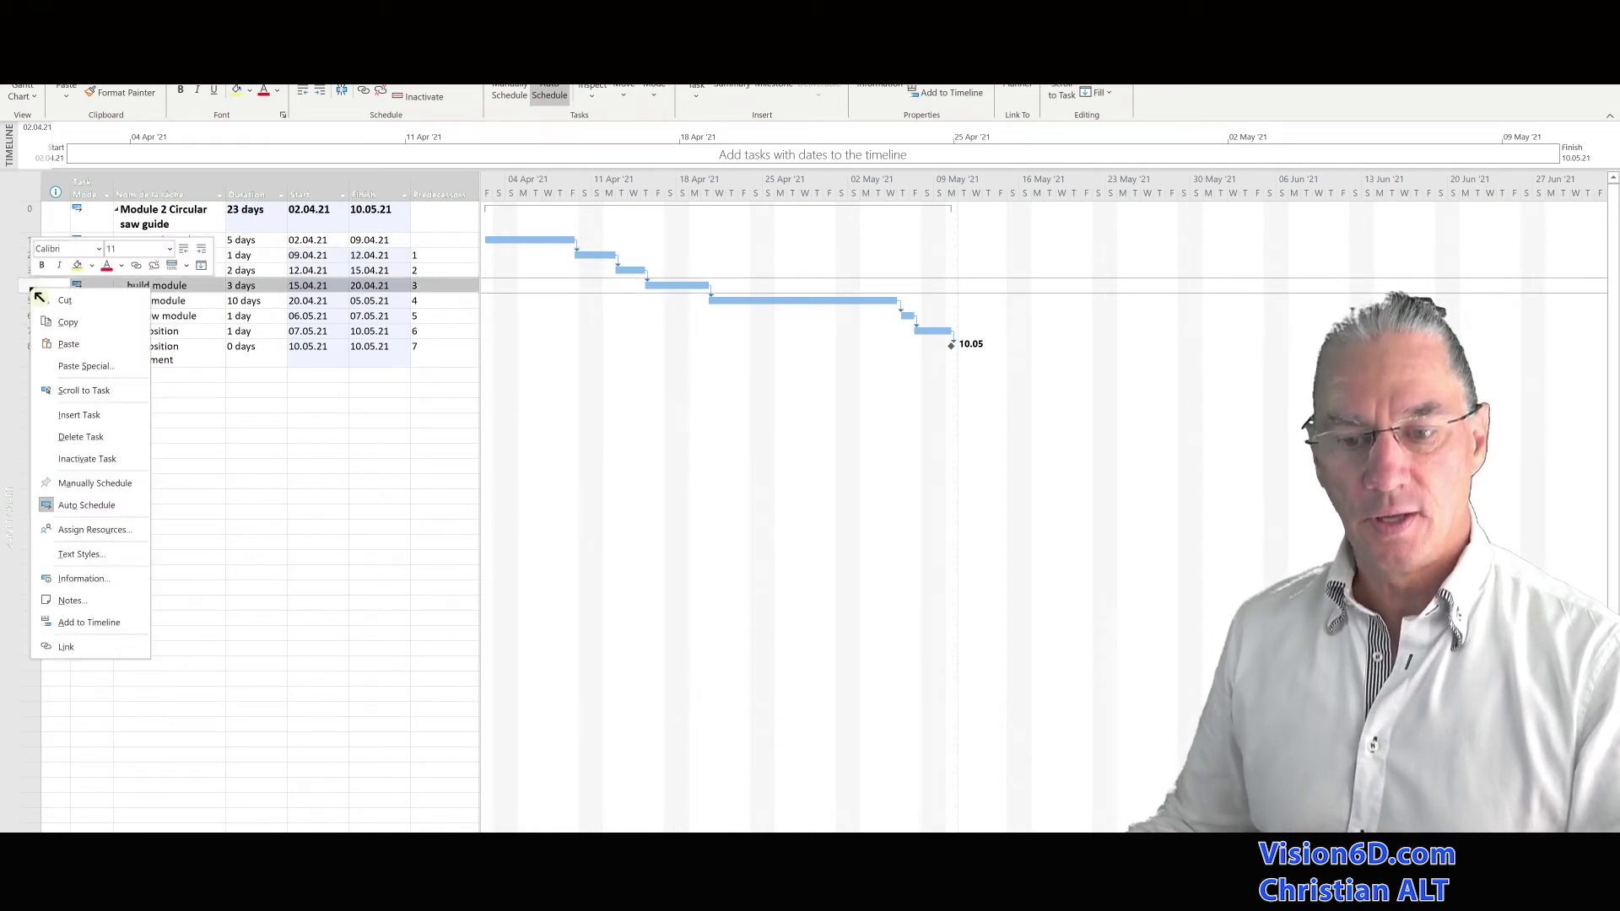
pyautogui.click(81, 416)
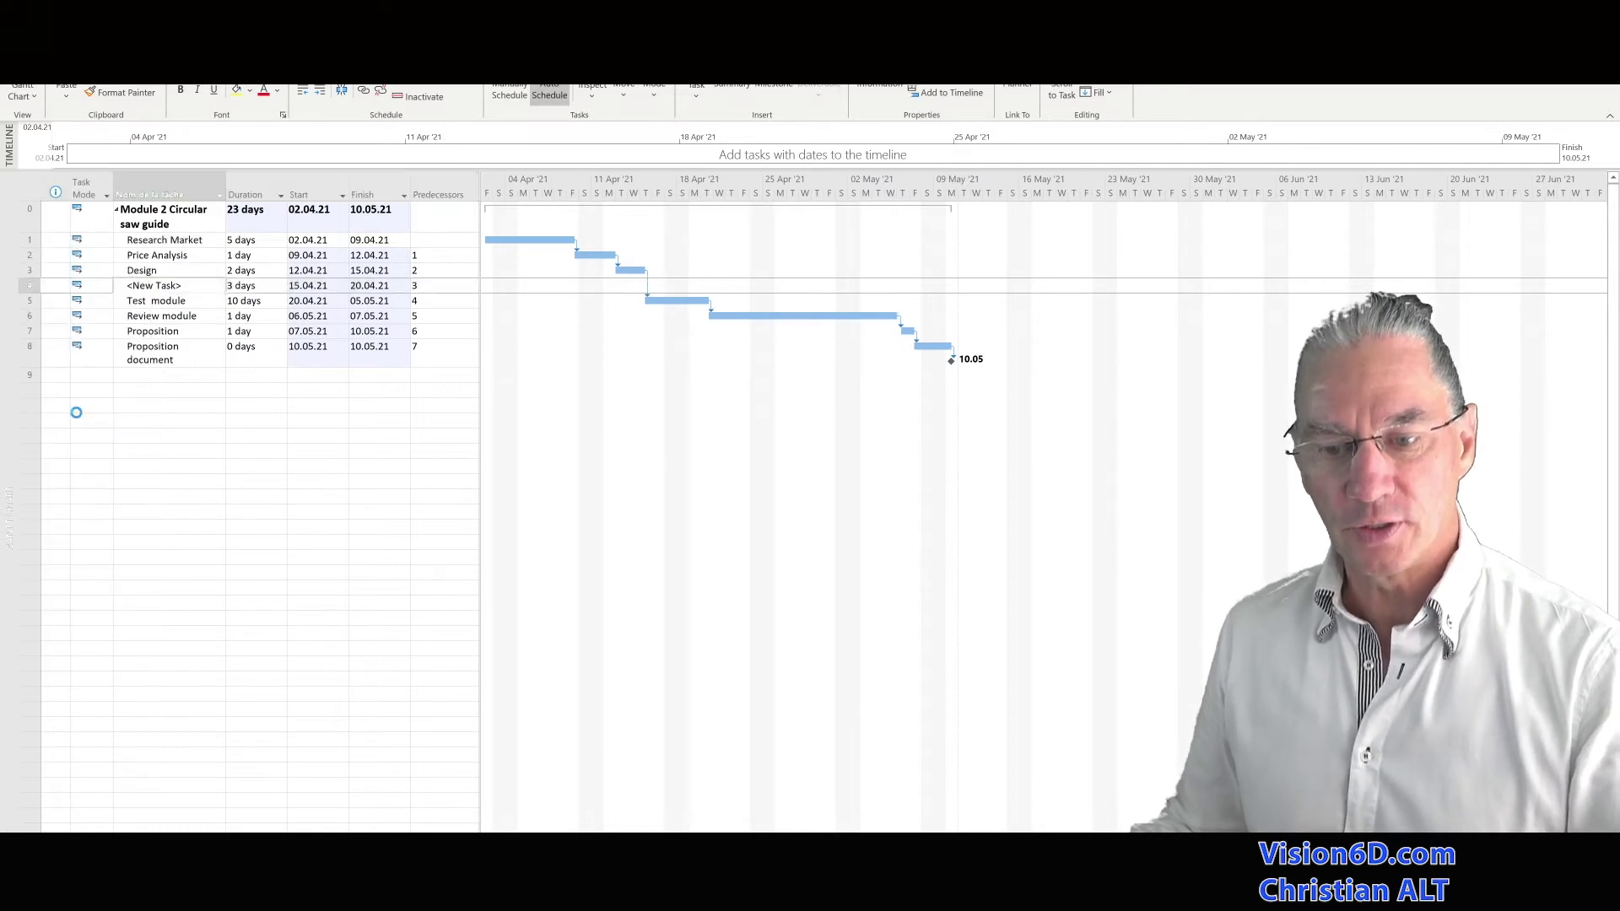
pyautogui.click(189, 286)
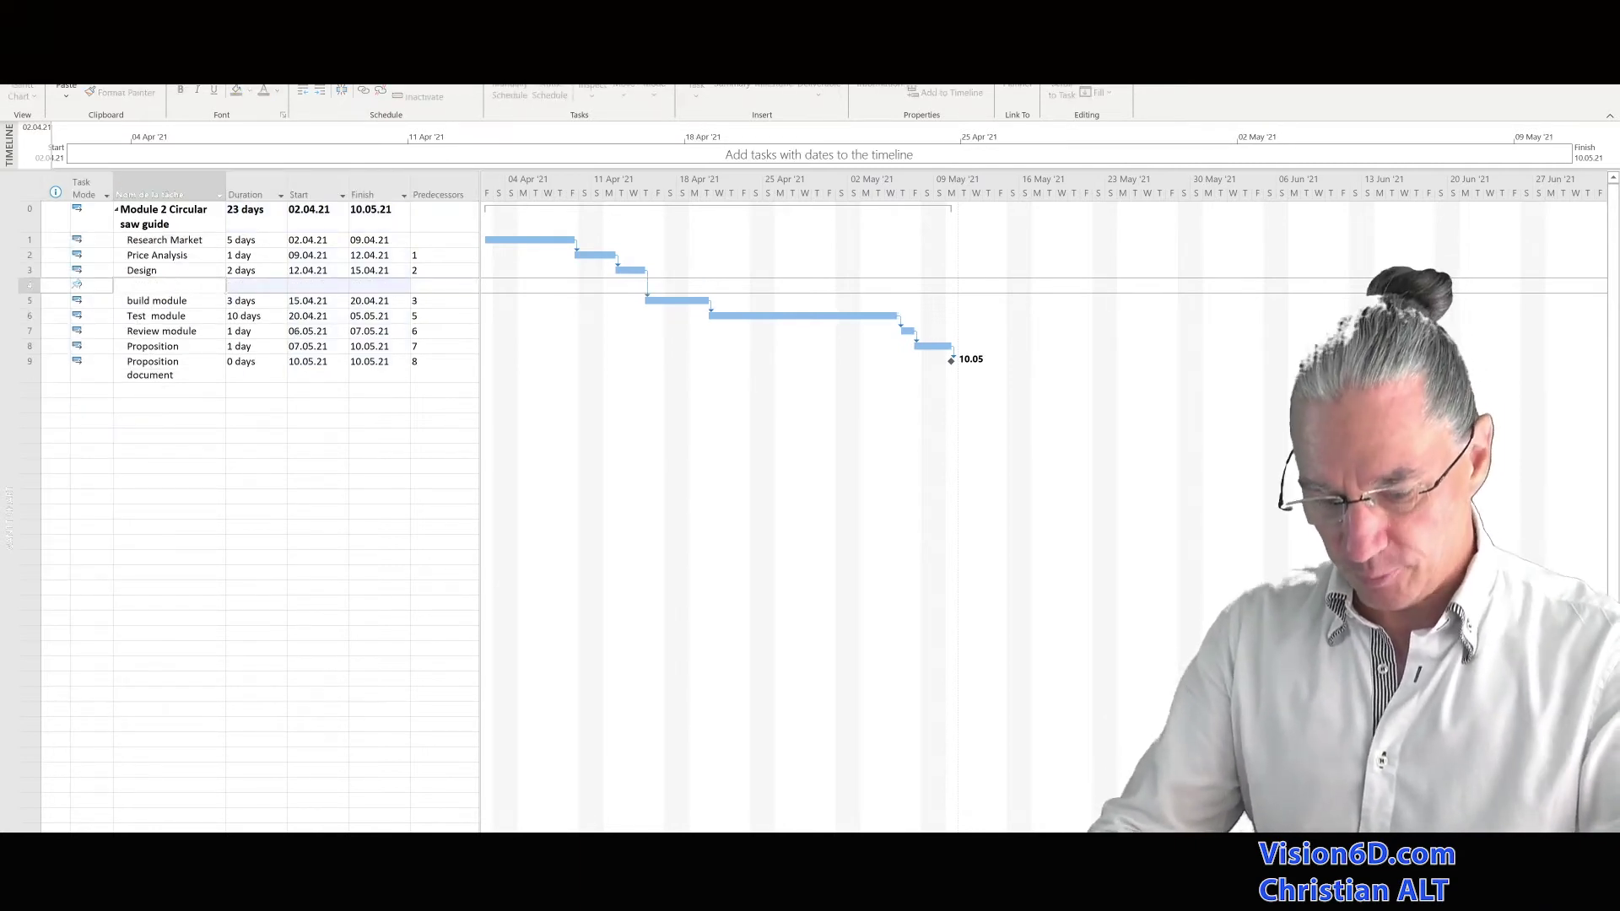
pyautogui.write('Drawings')
pyautogui.press('Return')
pyautogui.click(100, 286)
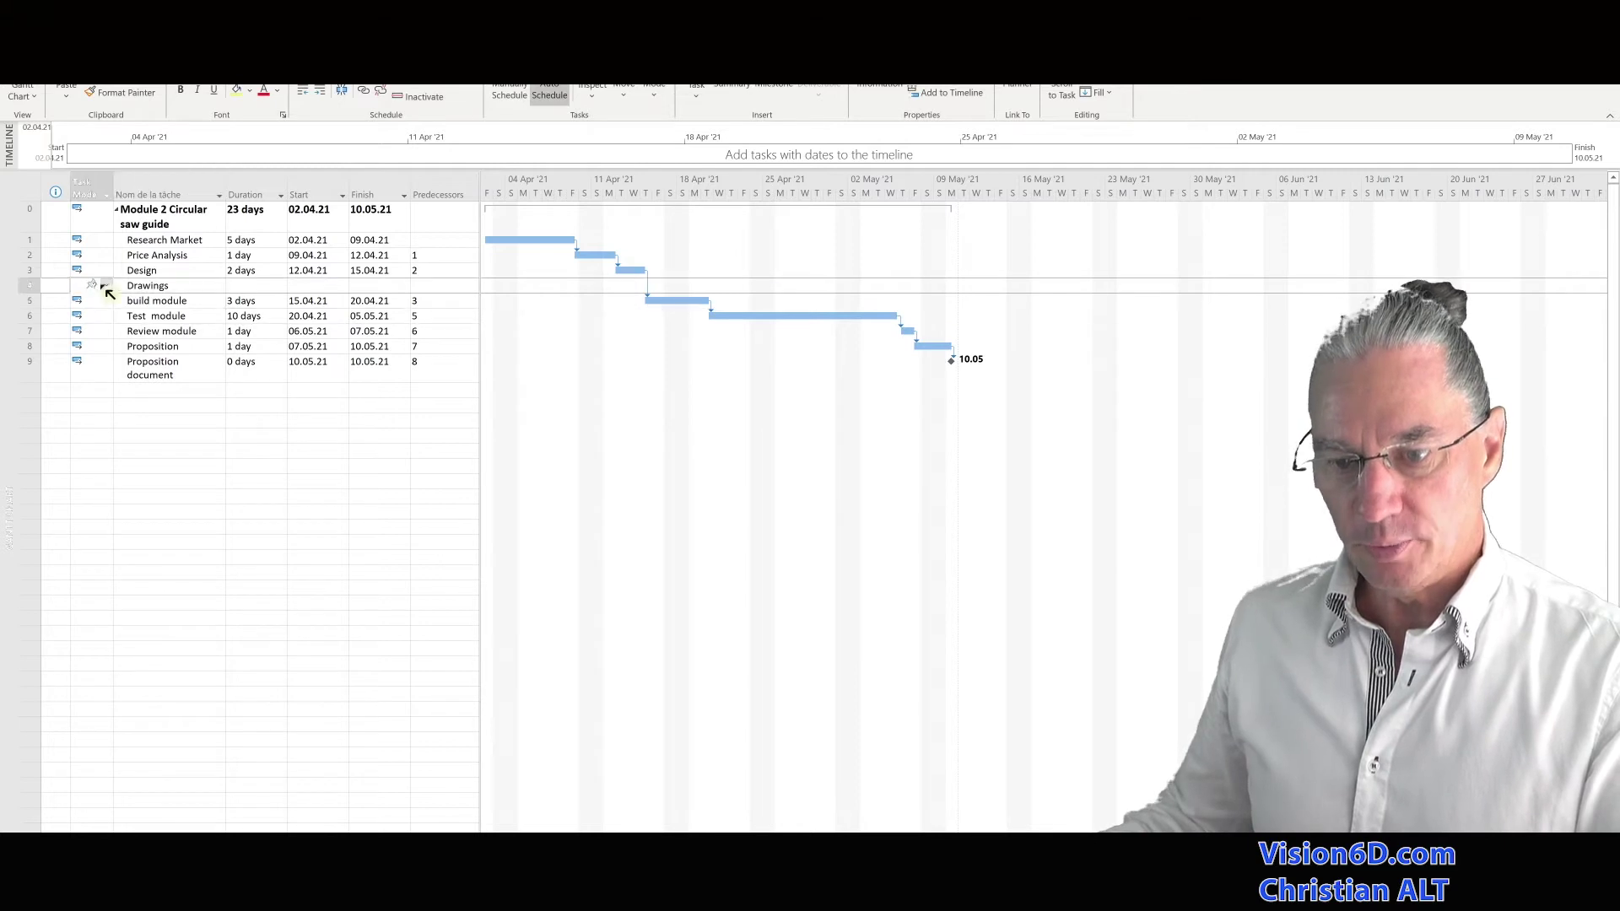
pyautogui.click(105, 286)
pyautogui.click(99, 314)
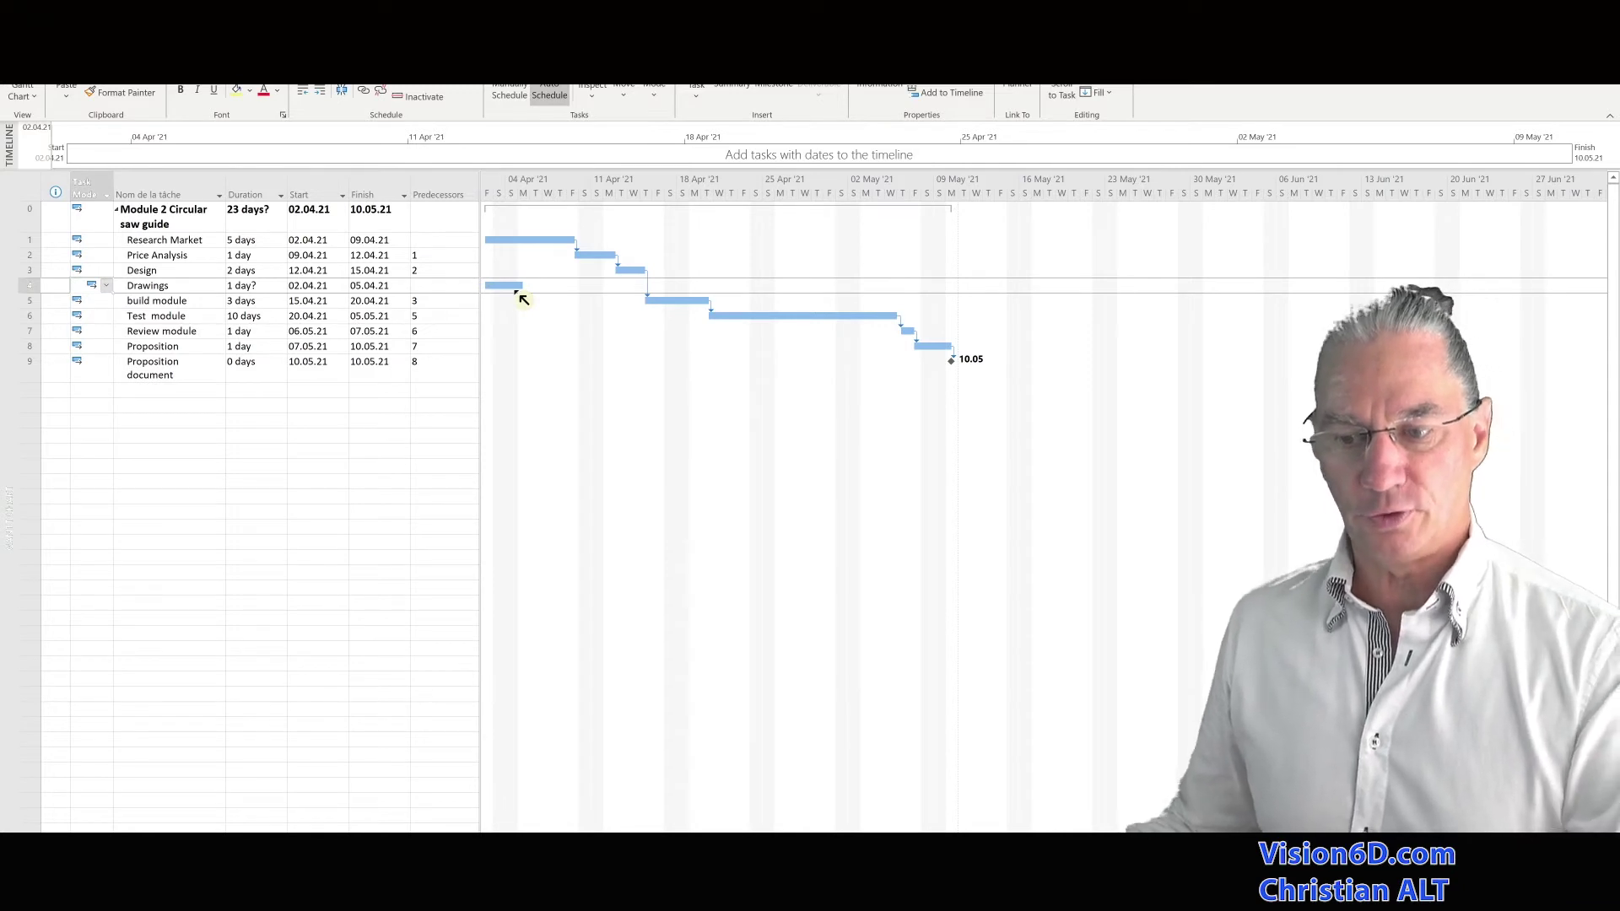
pyautogui.click(27, 241)
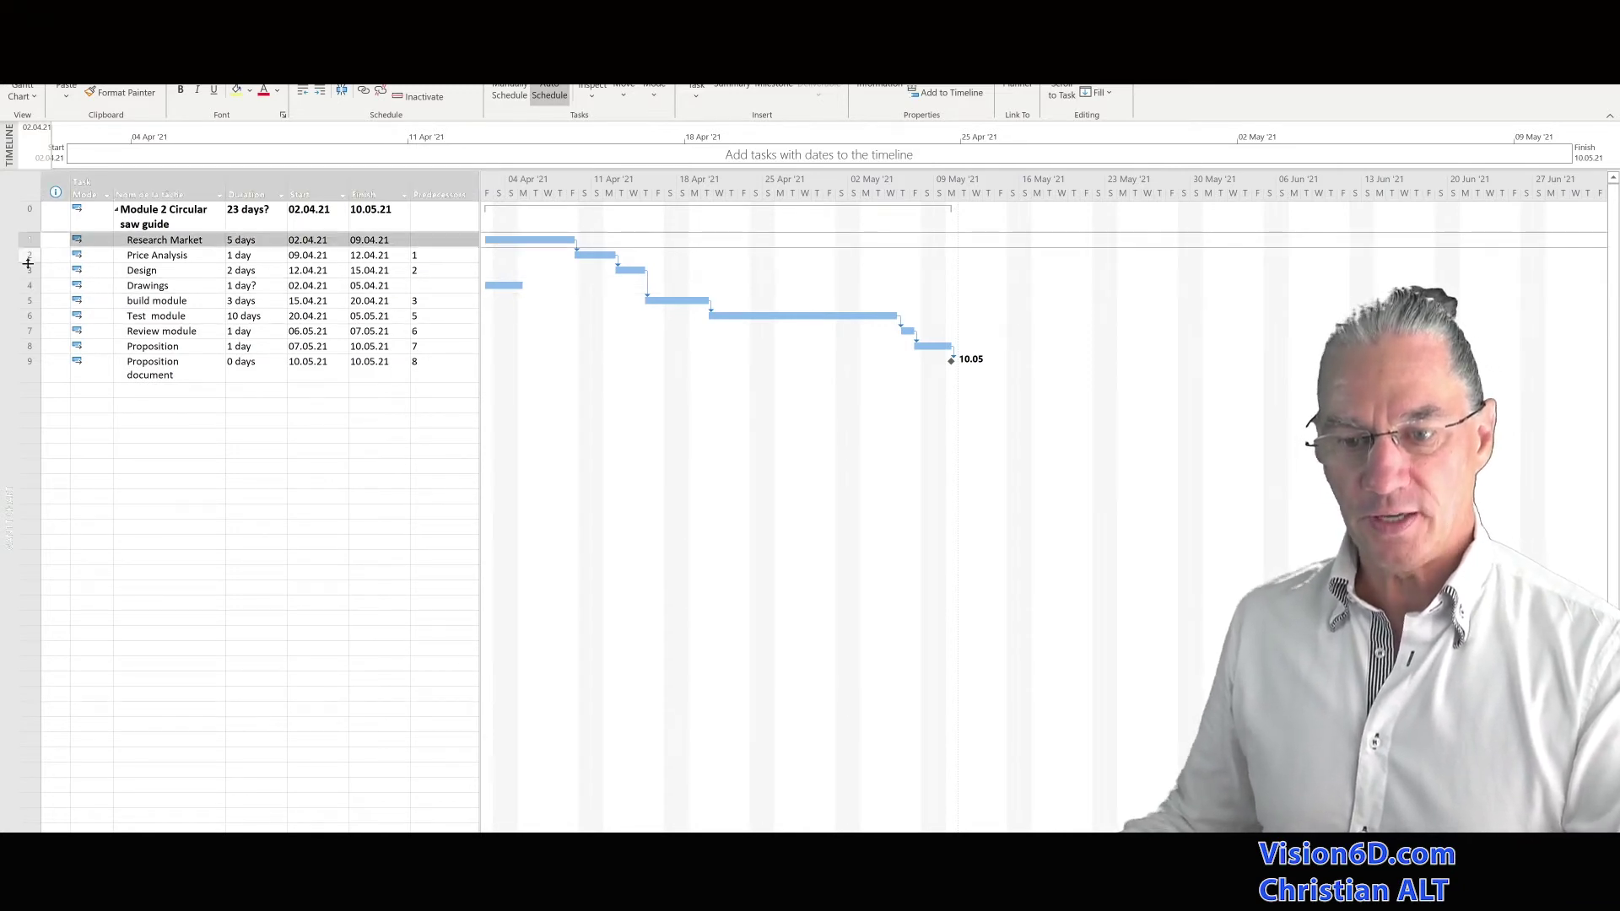
pyautogui.keyDown('shift'); pyautogui.click(18, 364); pyautogui.keyUp('shift')
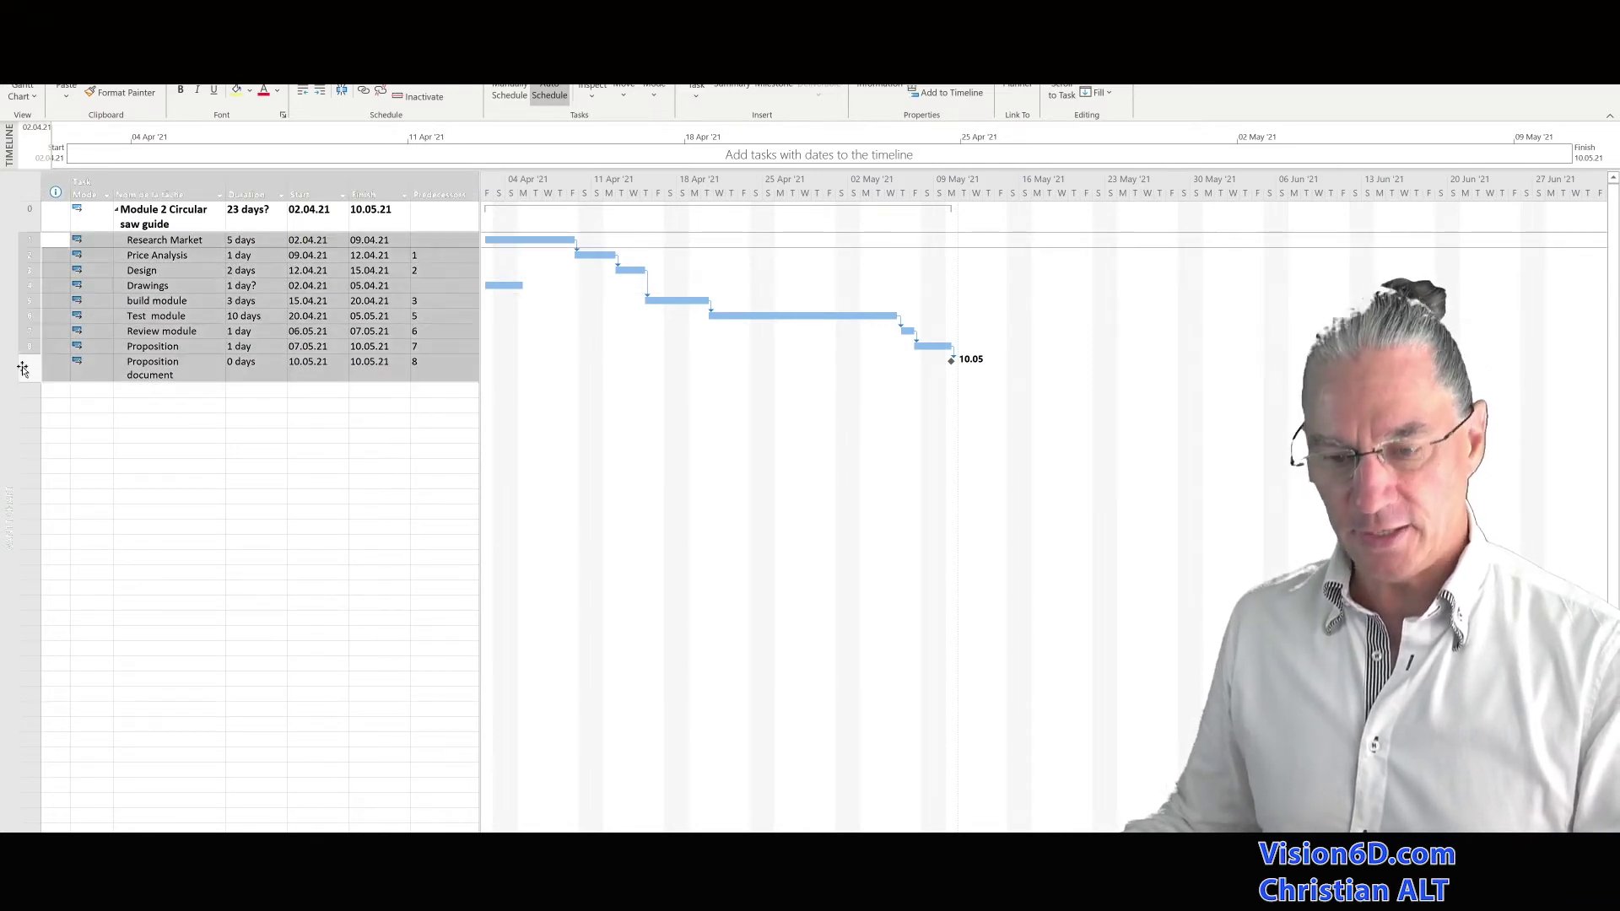
pyautogui.click(384, 98)
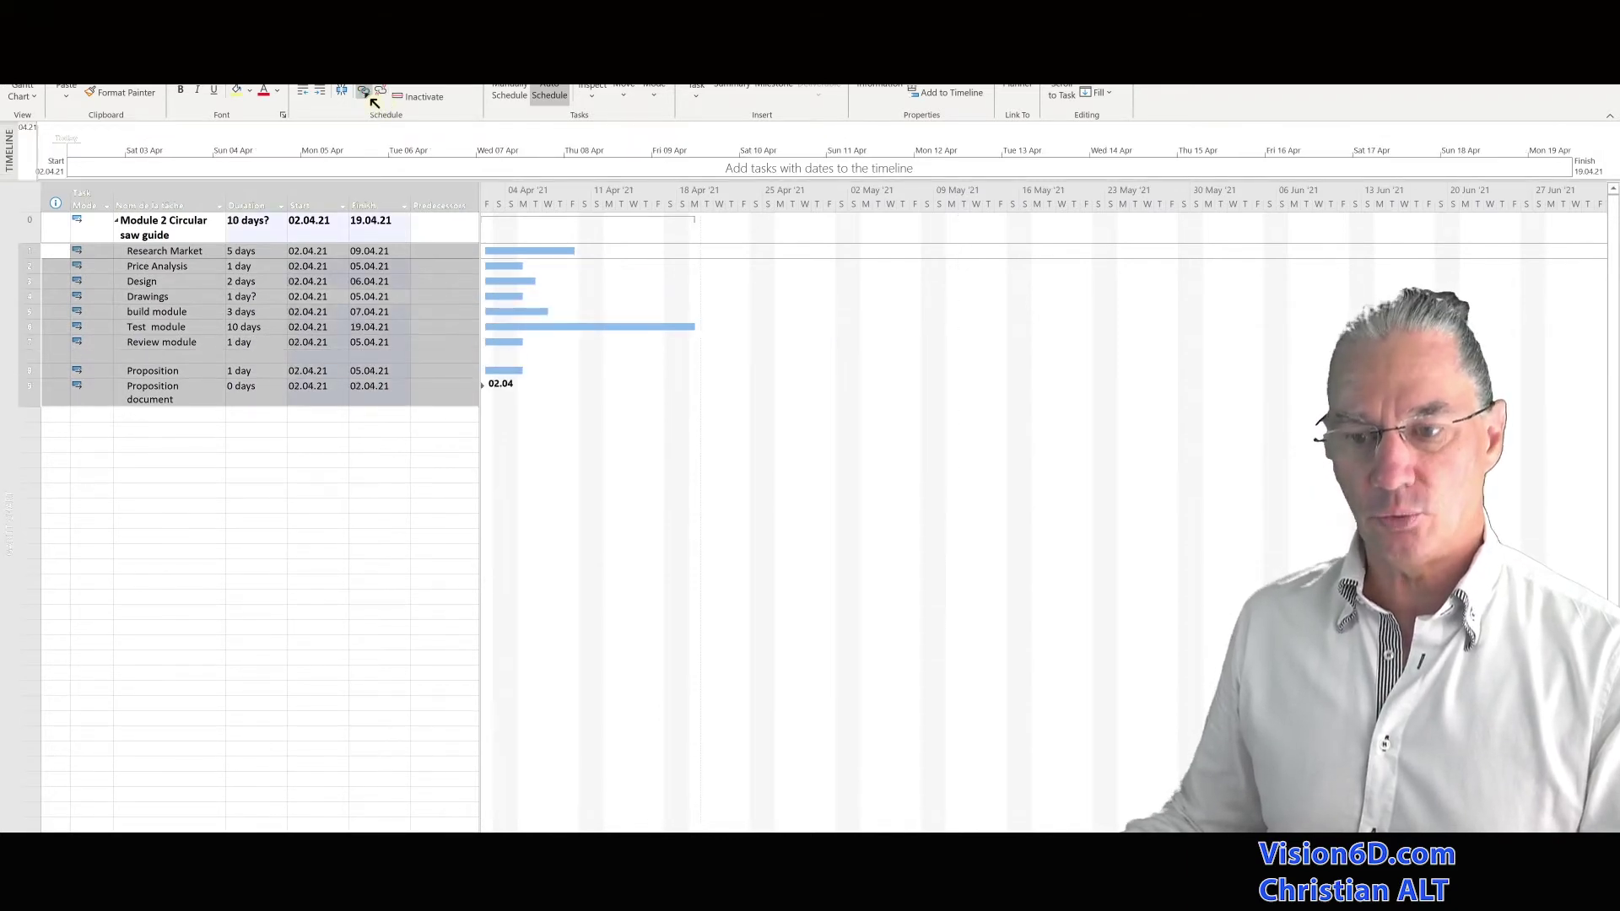
pyautogui.click(368, 95)
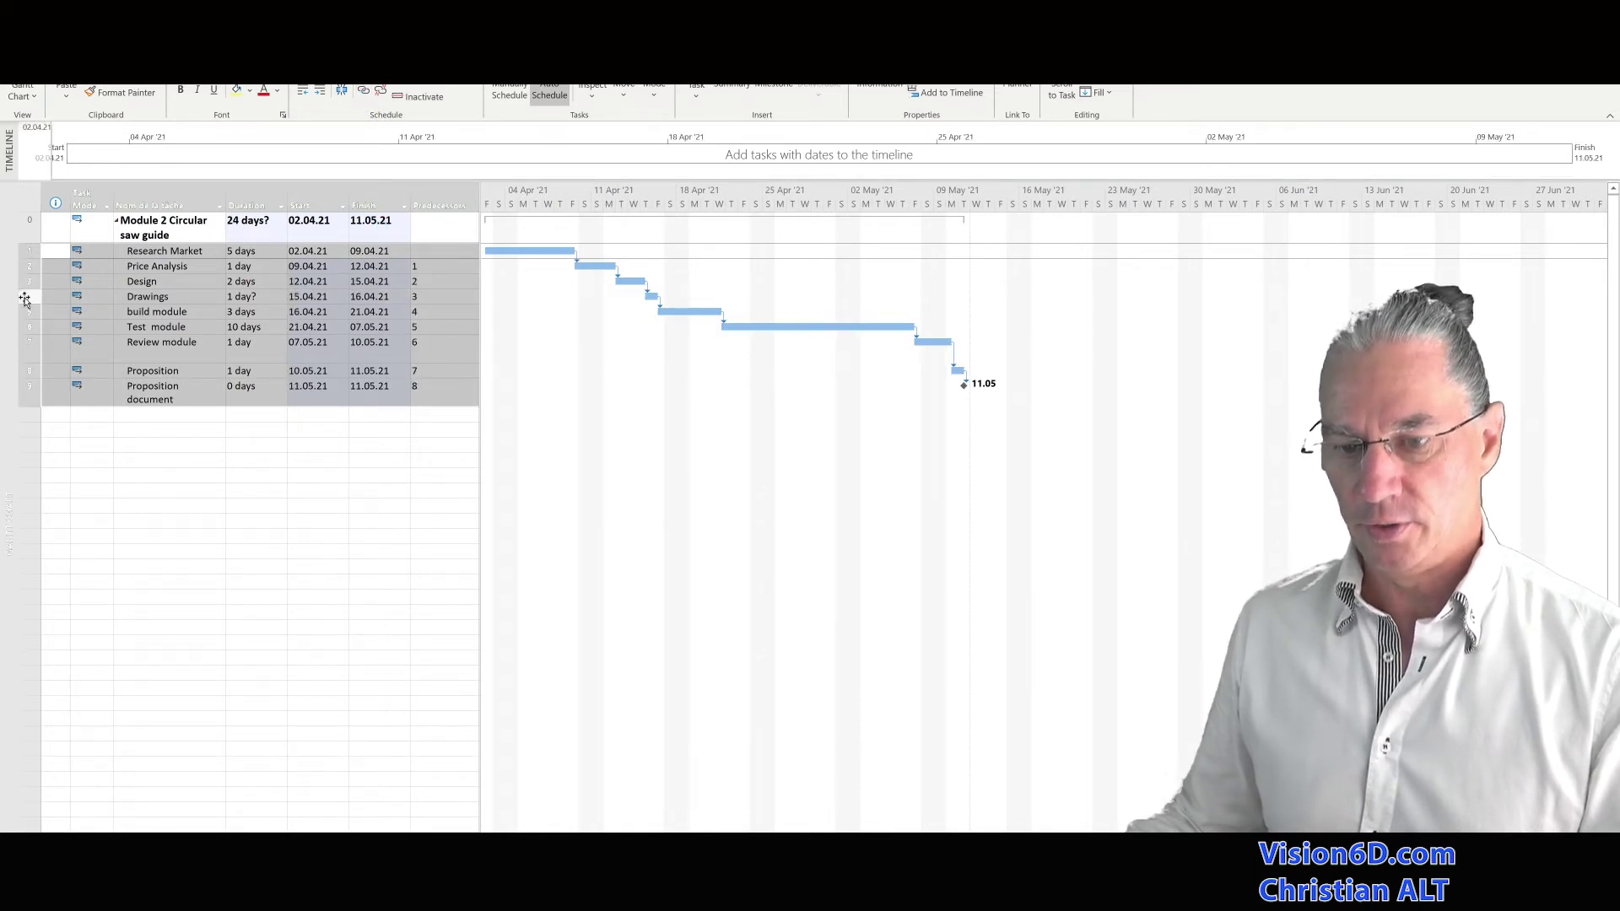
pyautogui.click(30, 445)
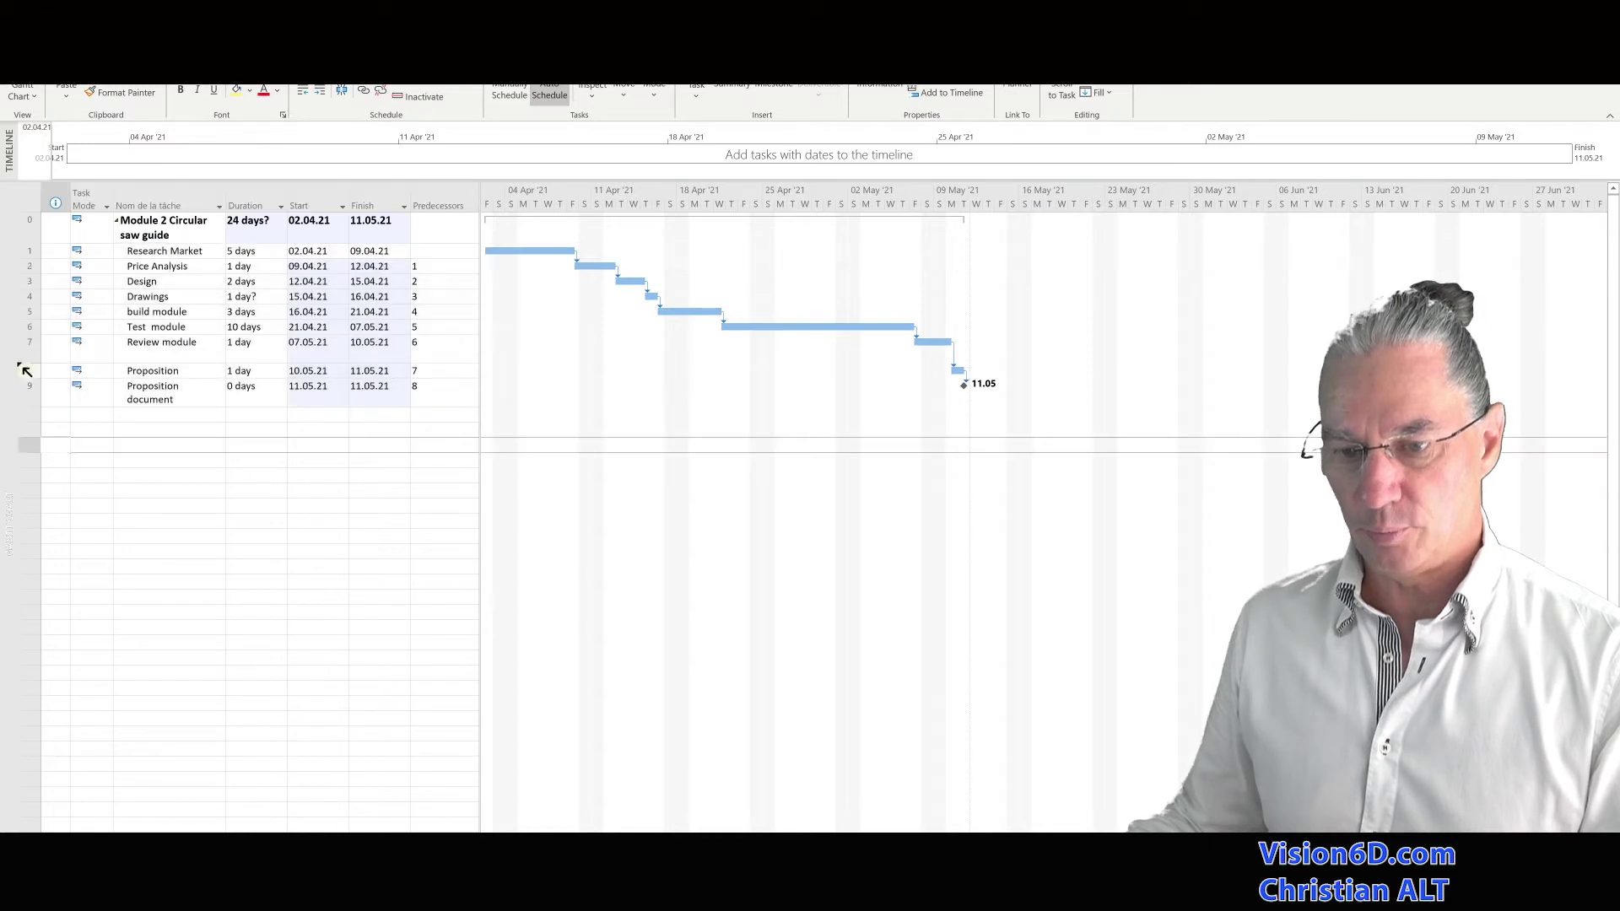
pyautogui.click(25, 299)
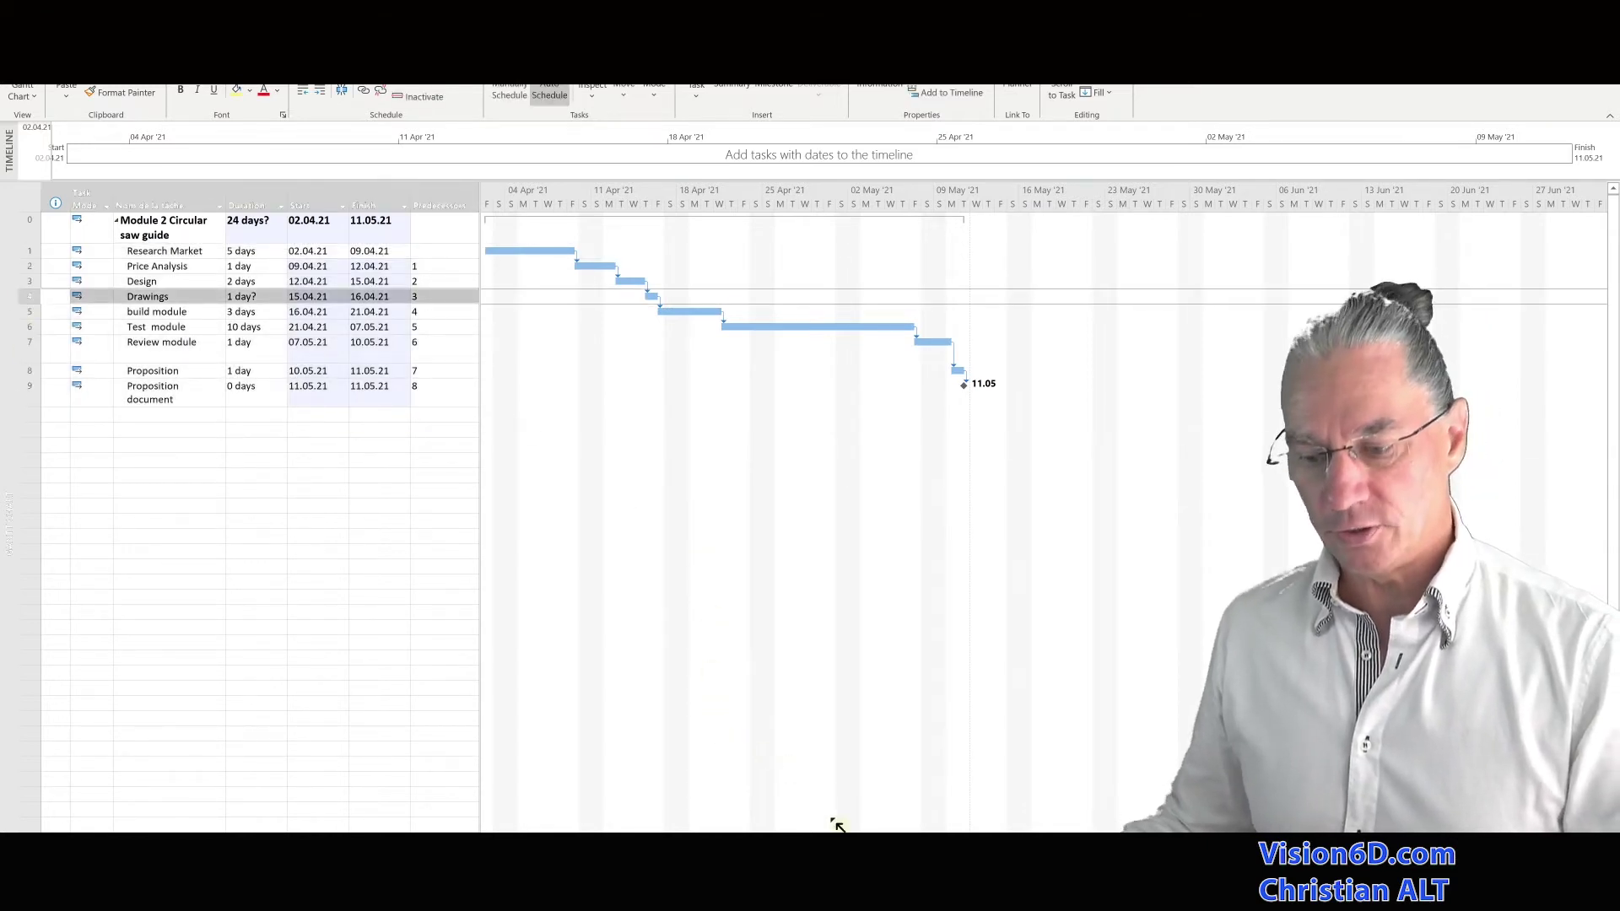
pyautogui.moveTo(820, 840)
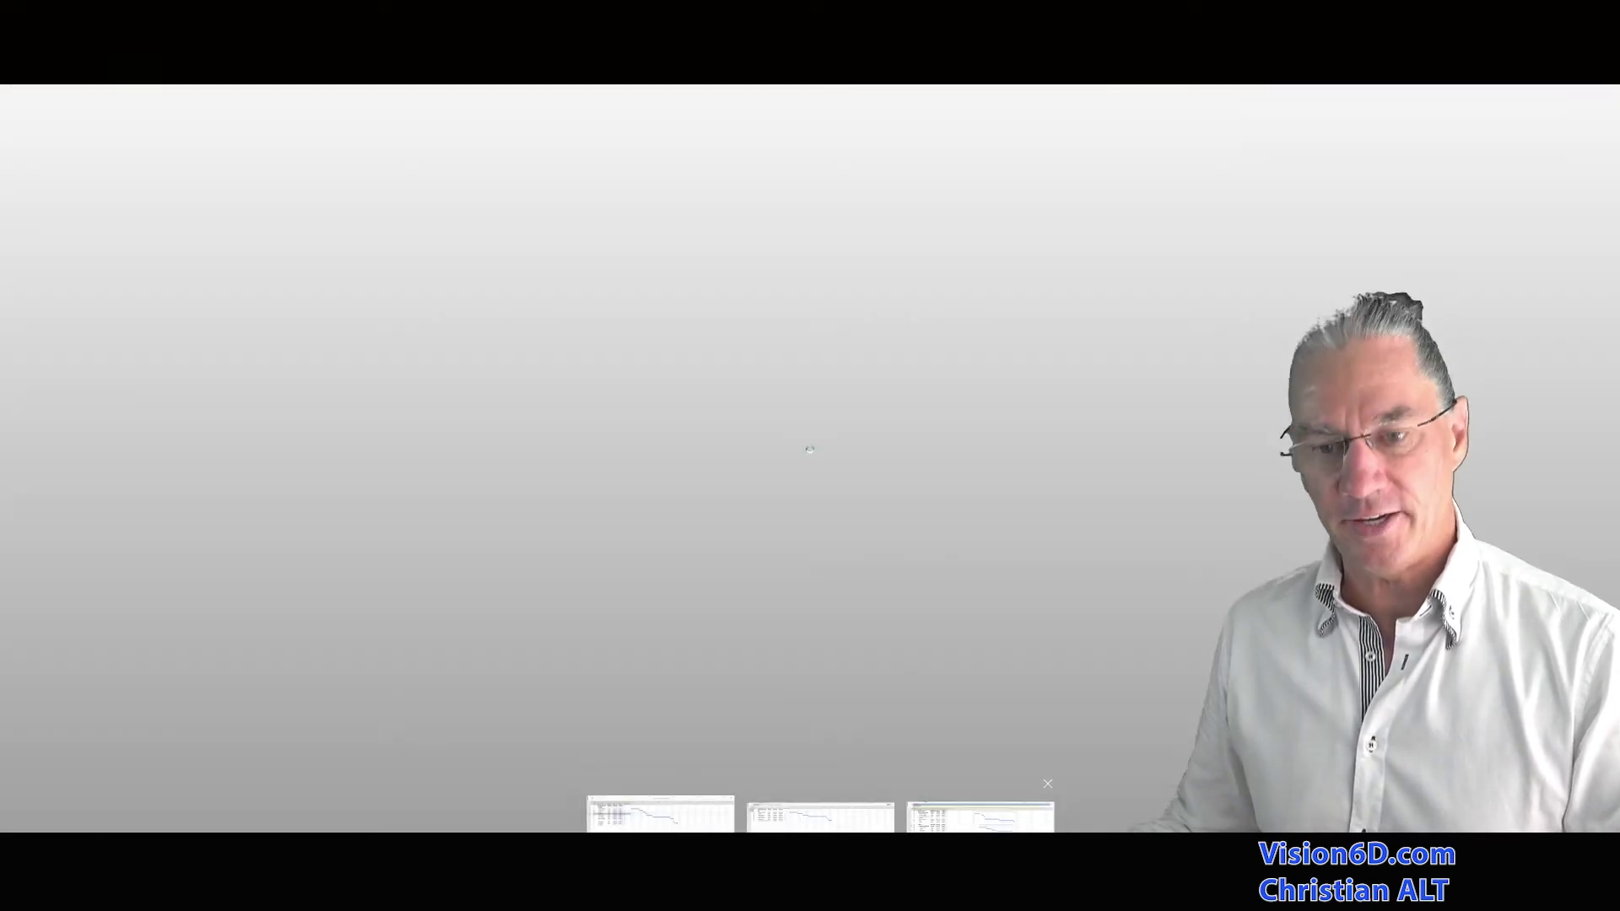
# - Bring the master-projects file forward and select the Drawings and Price Analysis tasks in Module 2
pyautogui.click(979, 814)
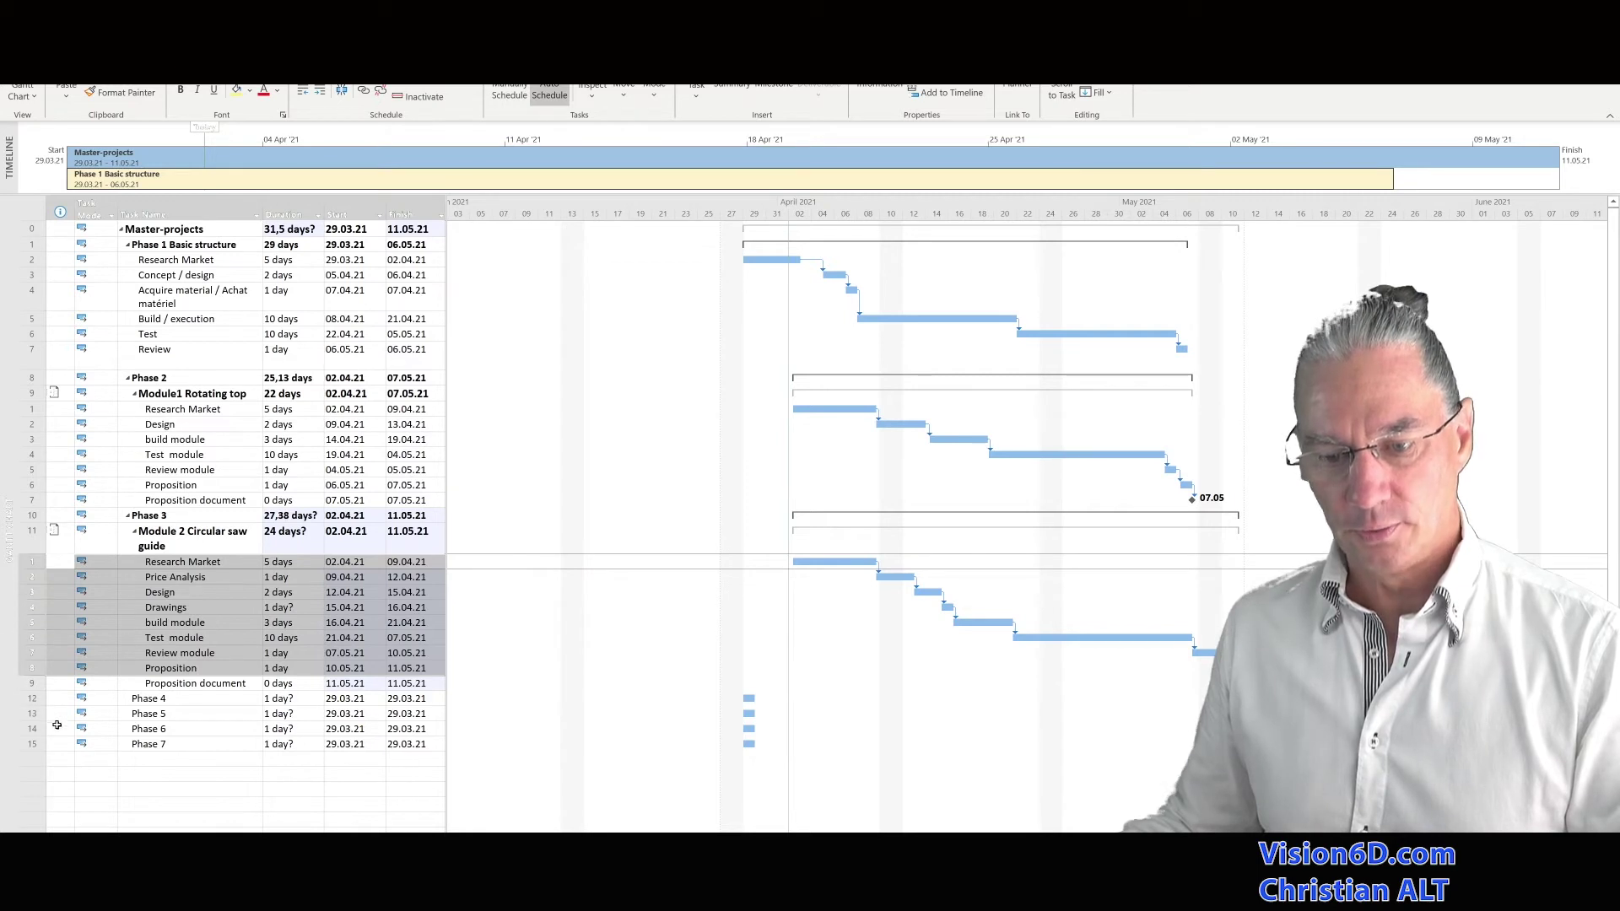
pyautogui.click(35, 782)
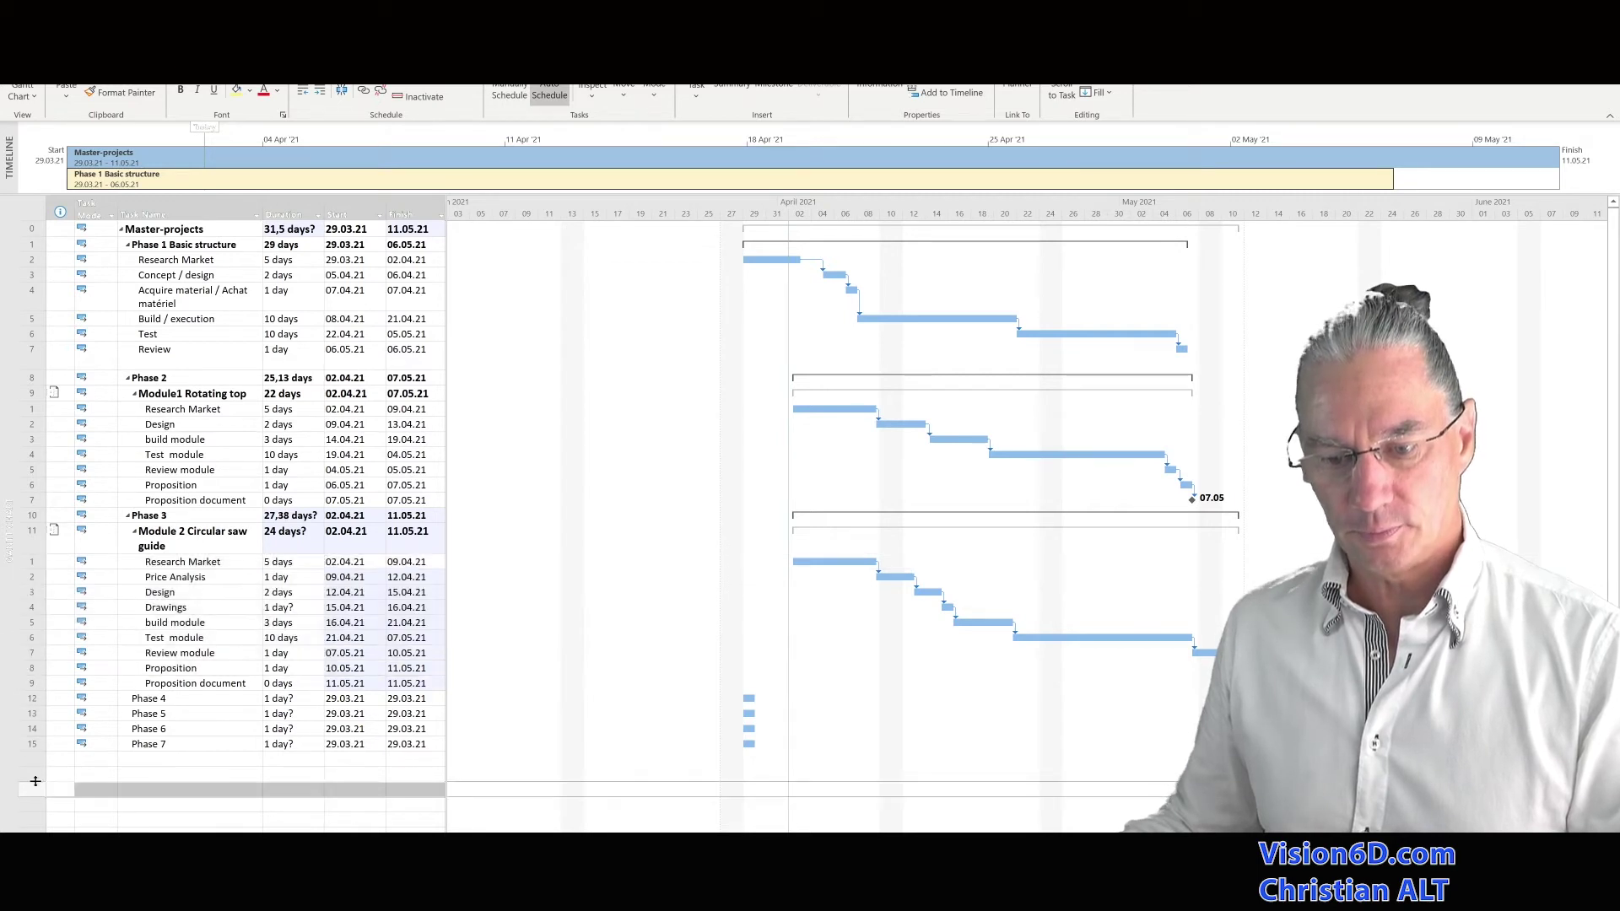
pyautogui.click(29, 609)
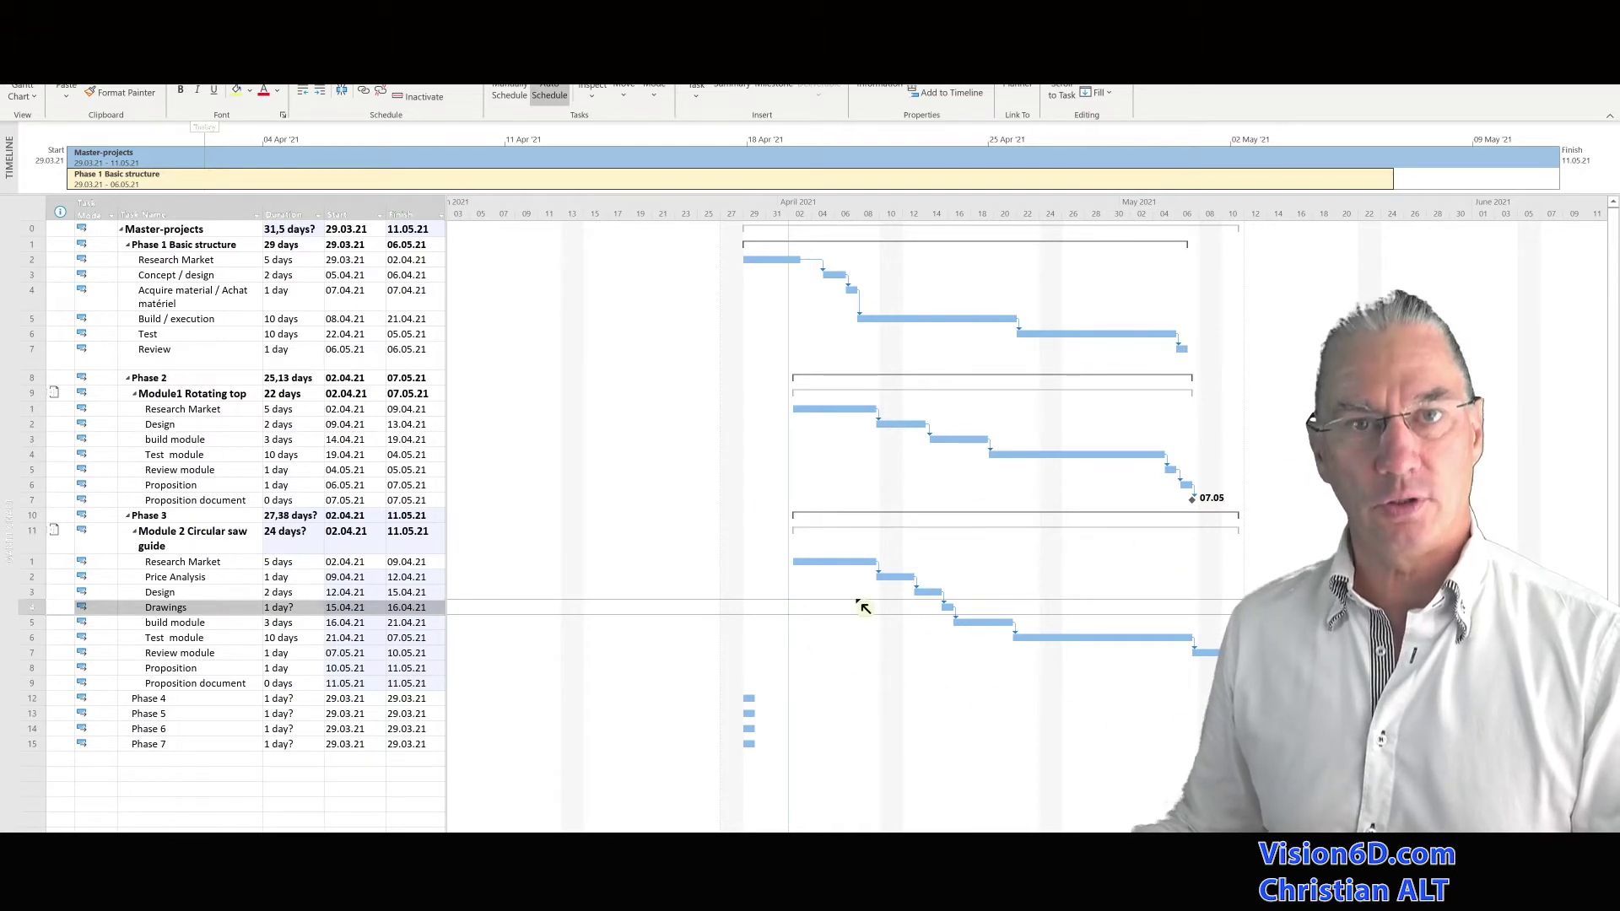
pyautogui.click(31, 577)
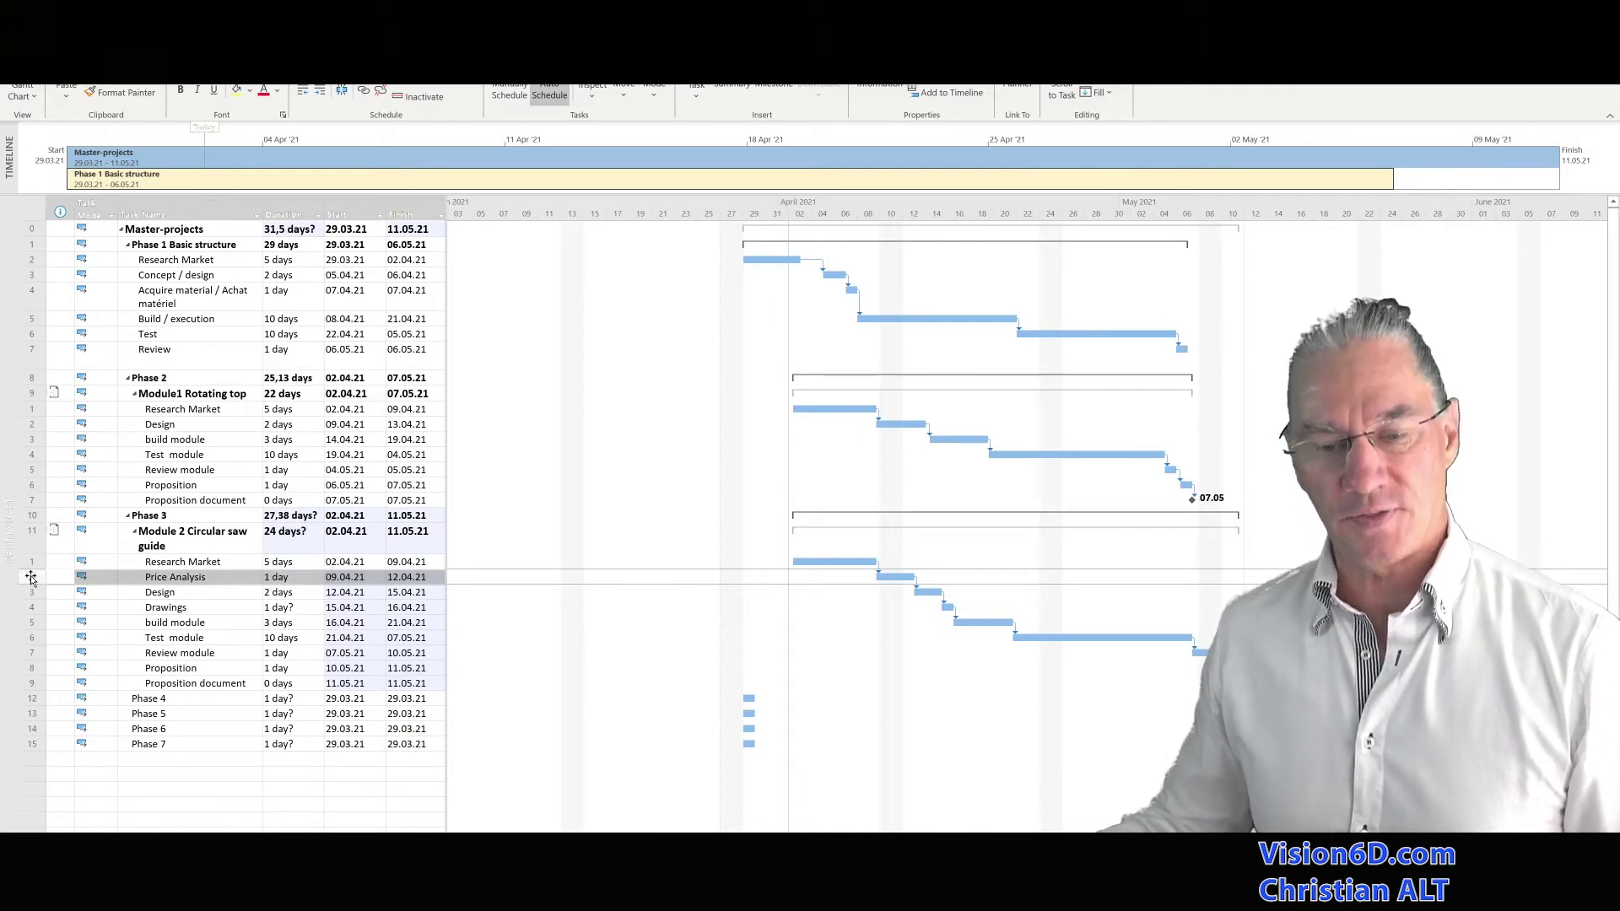
# - Delete Price Analysis from Module 2 and relink its eight remaining subtasks in sequence
pyautogui.rightClick(32, 579)
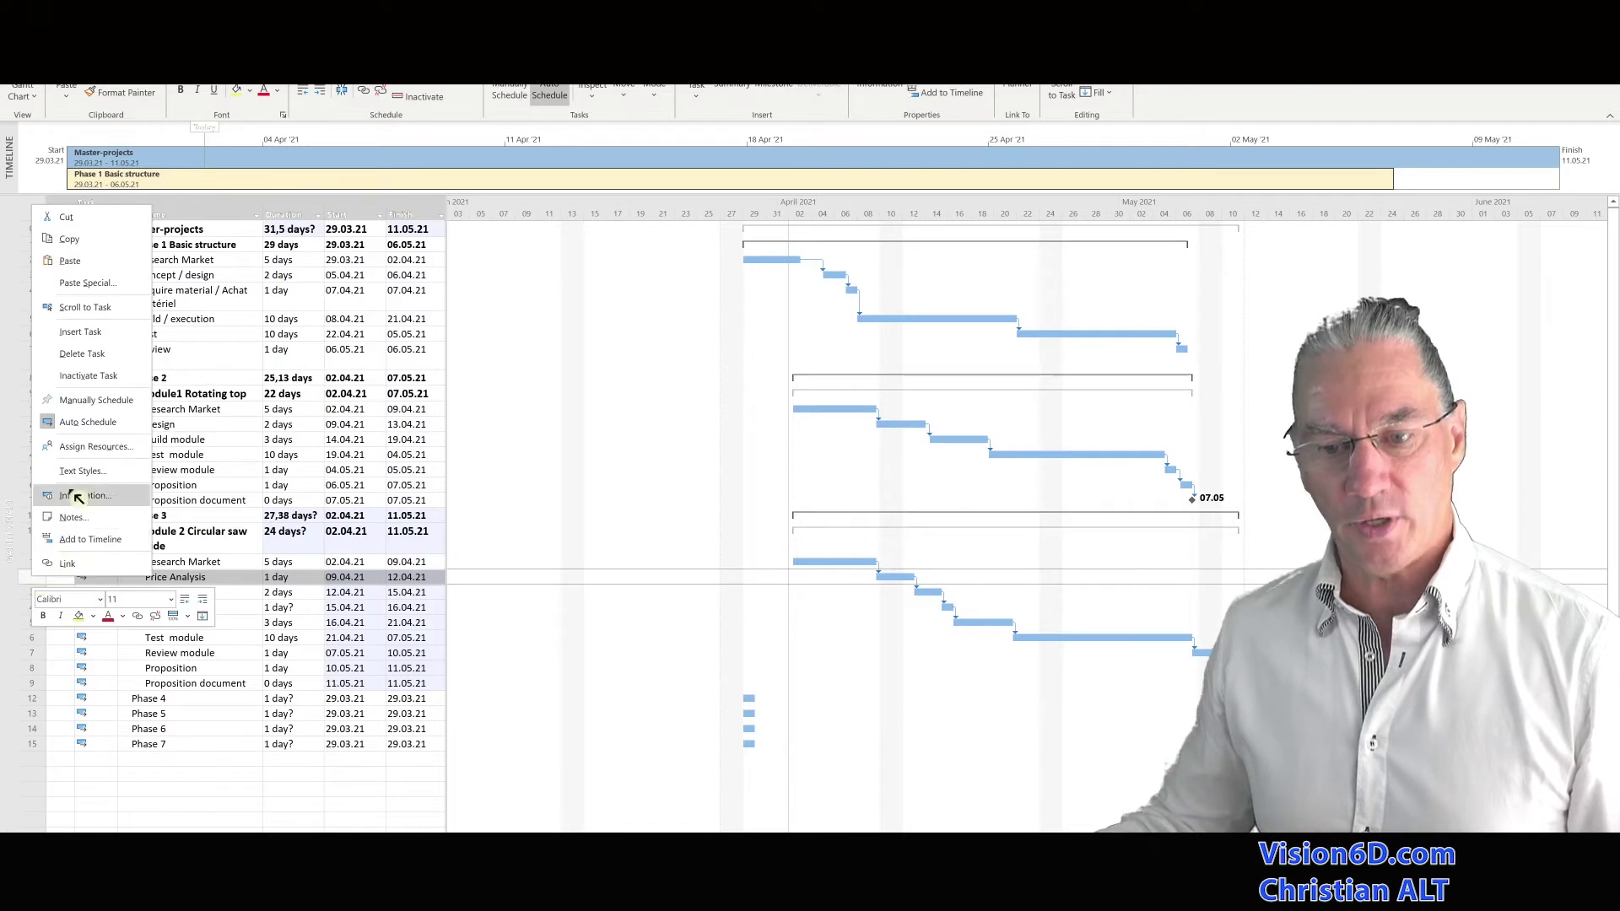
pyautogui.click(106, 355)
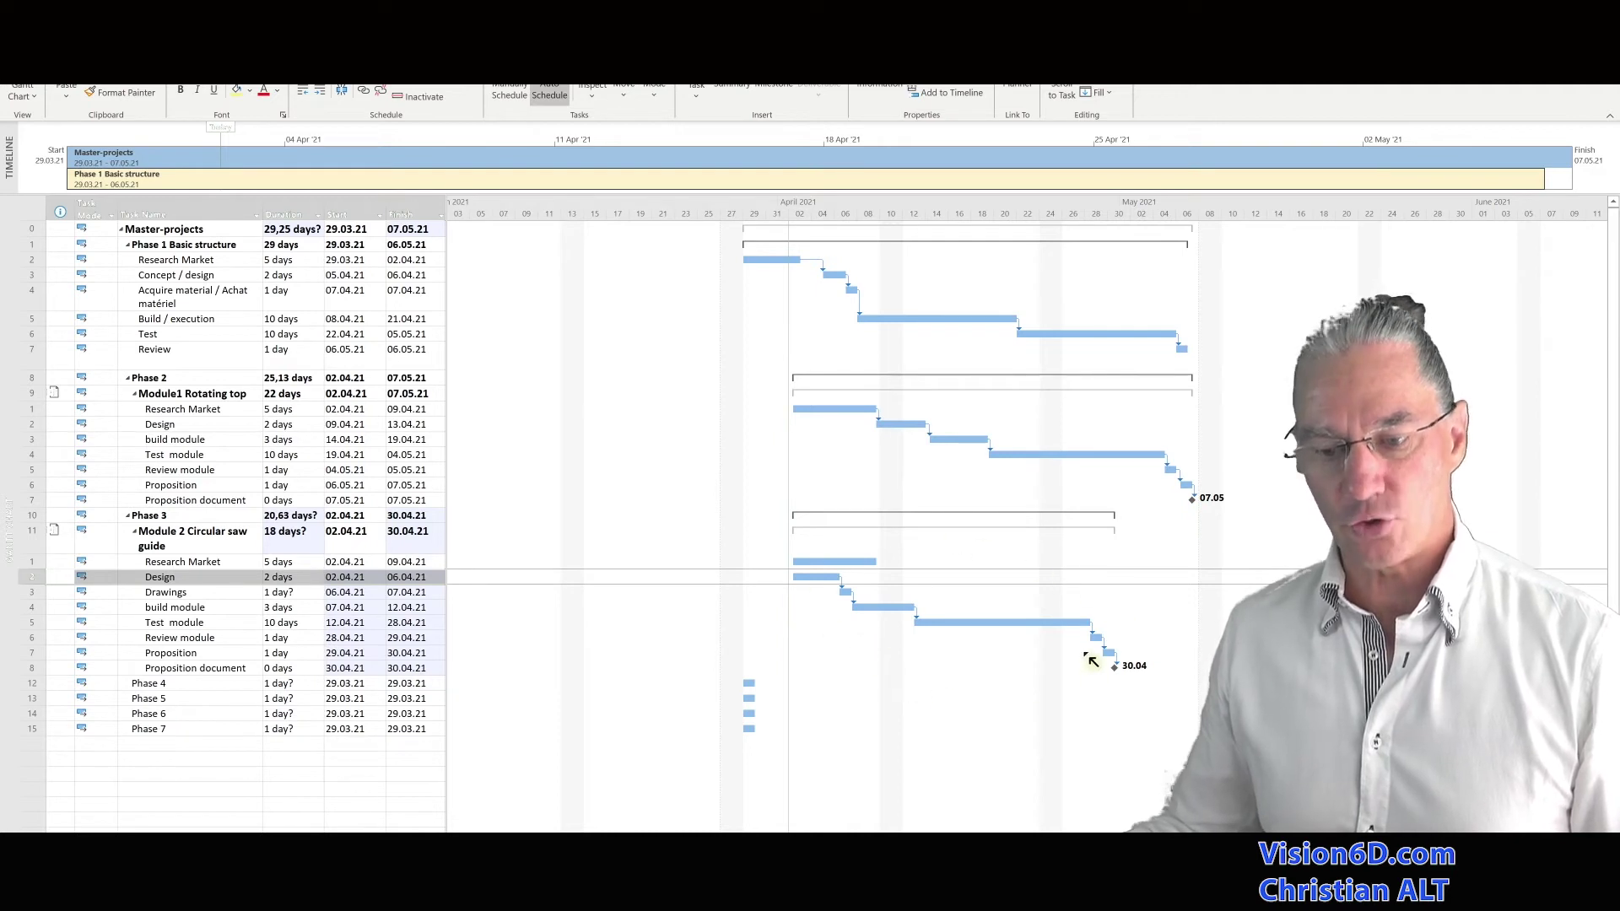
pyautogui.click(33, 562)
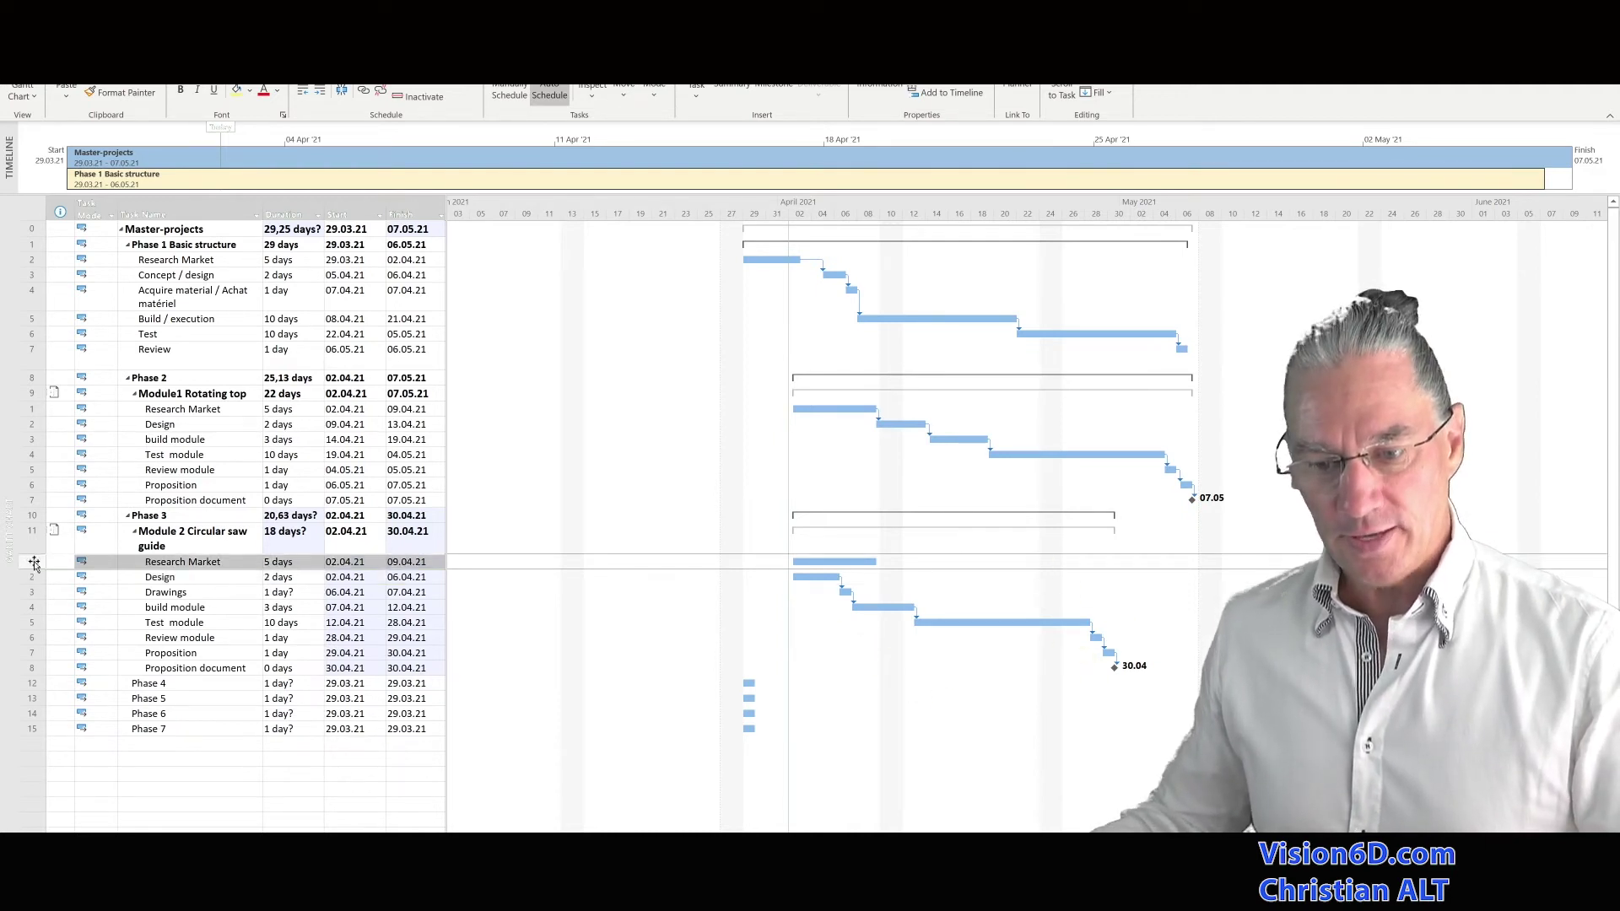
pyautogui.keyDown('shift'); pyautogui.click(25, 668); pyautogui.keyUp('shift')
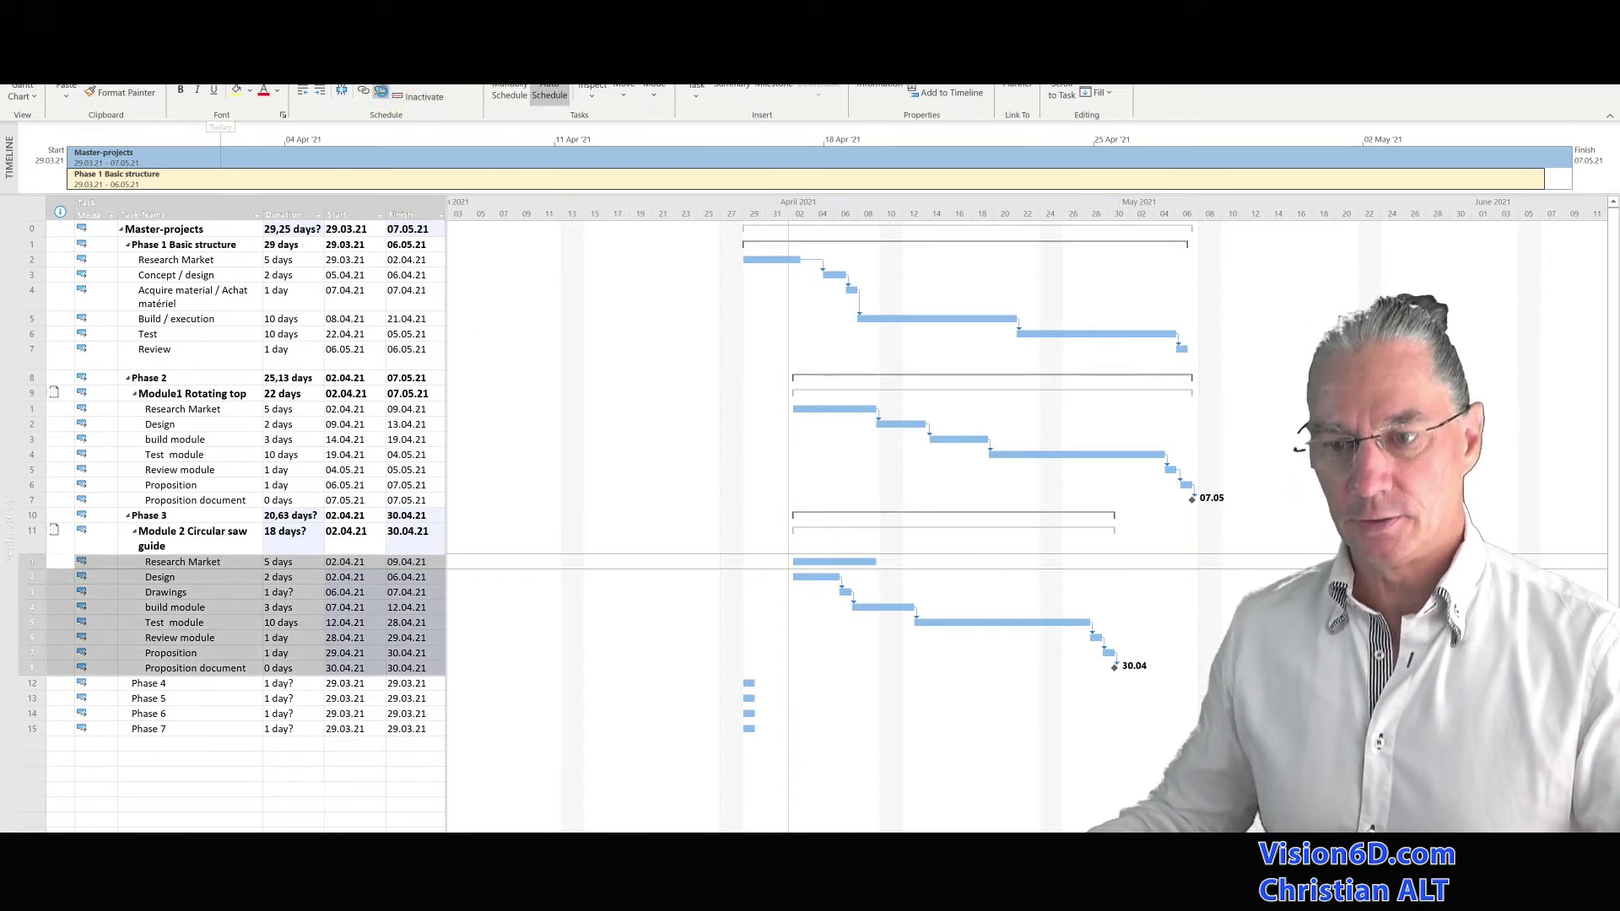
pyautogui.click(383, 92)
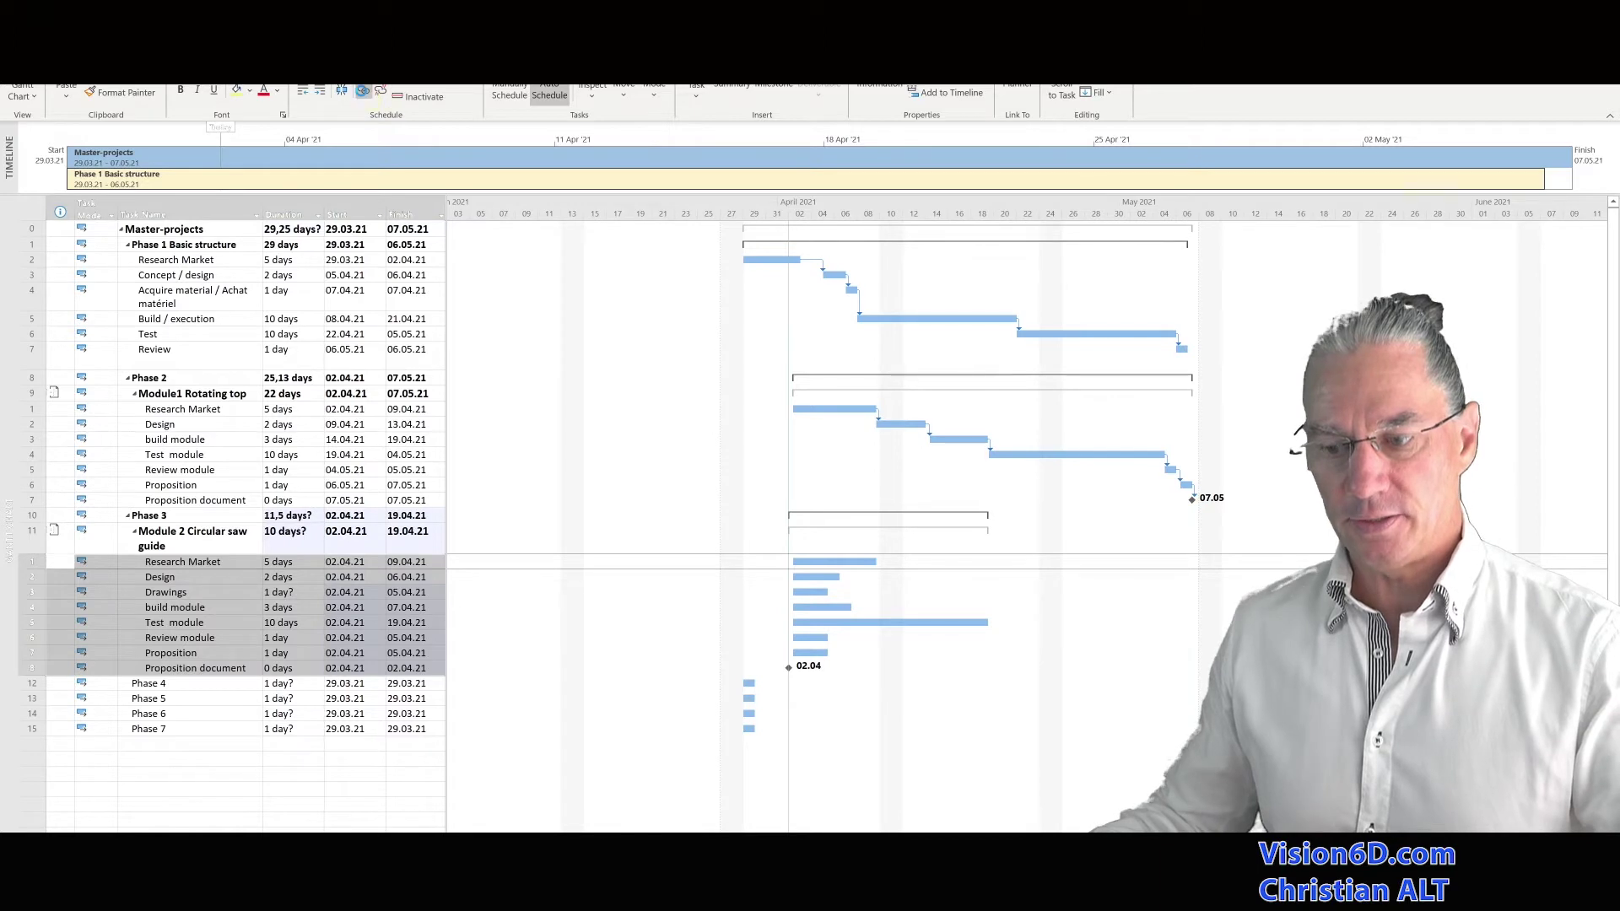
pyautogui.click(363, 91)
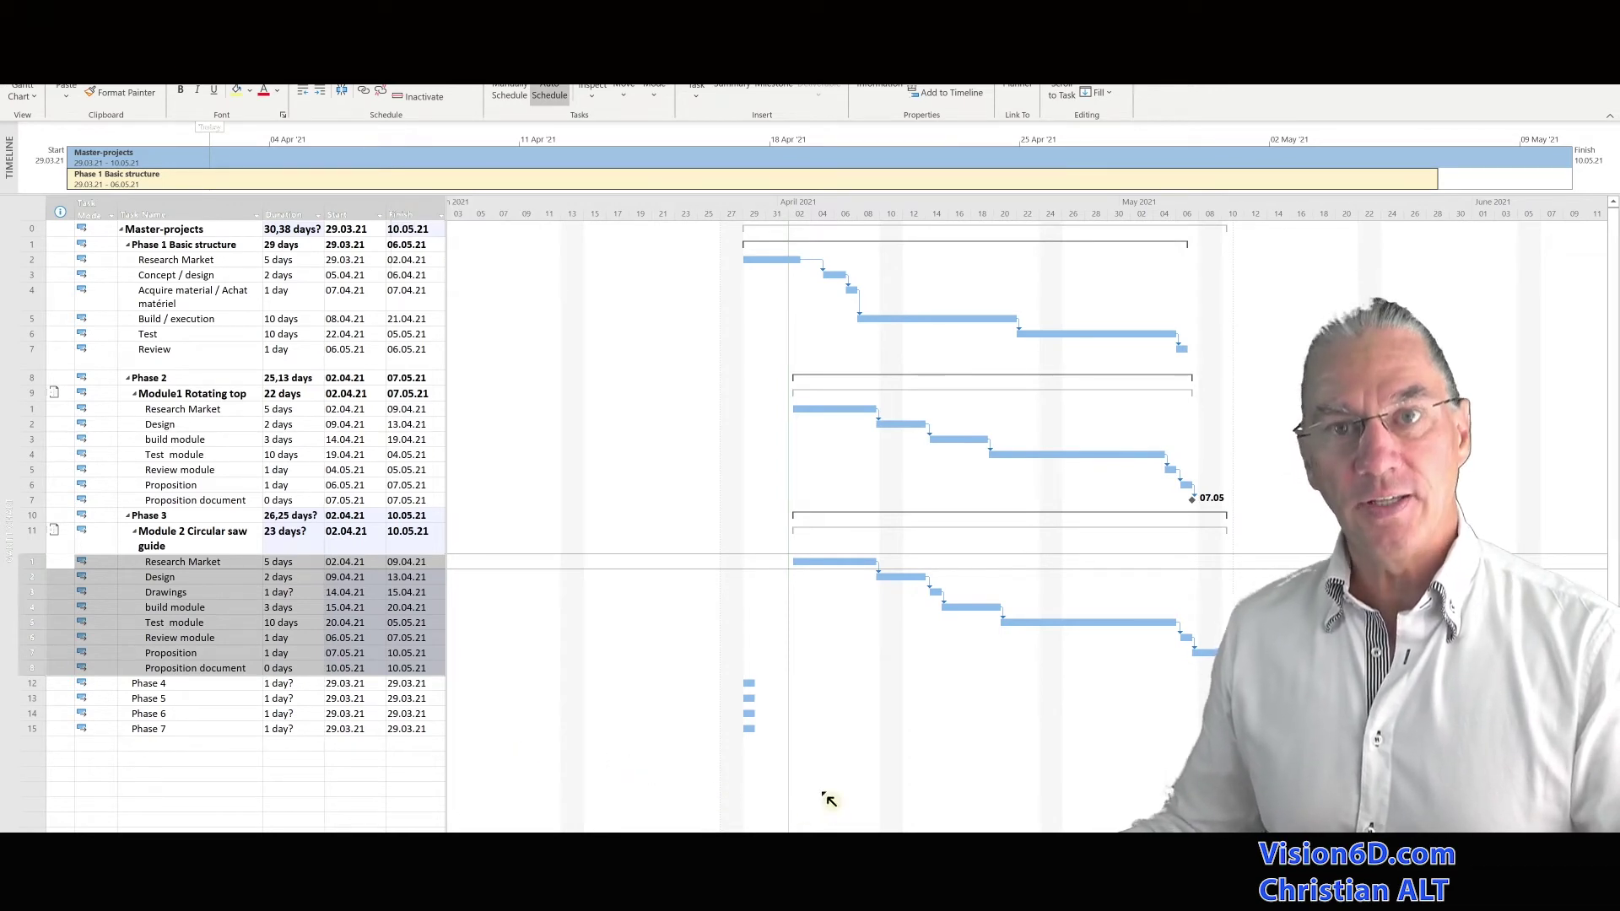
# - Switch to the Module 2 Circular saw guide file and delete its Drawings task
pyautogui.moveTo(820, 844)
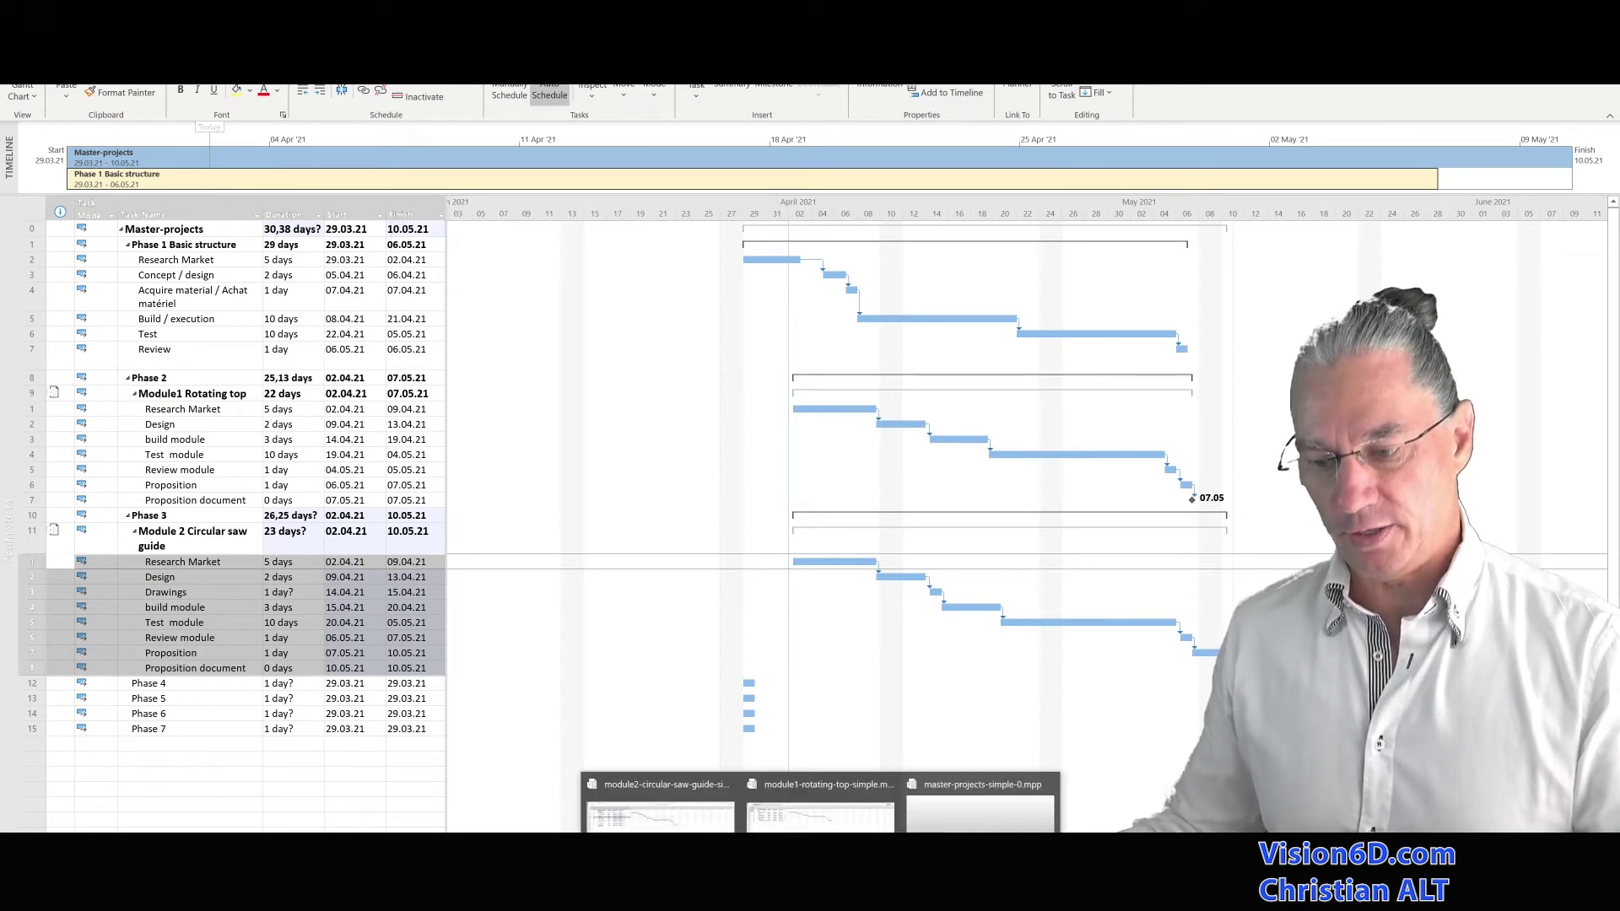
pyautogui.click(660, 810)
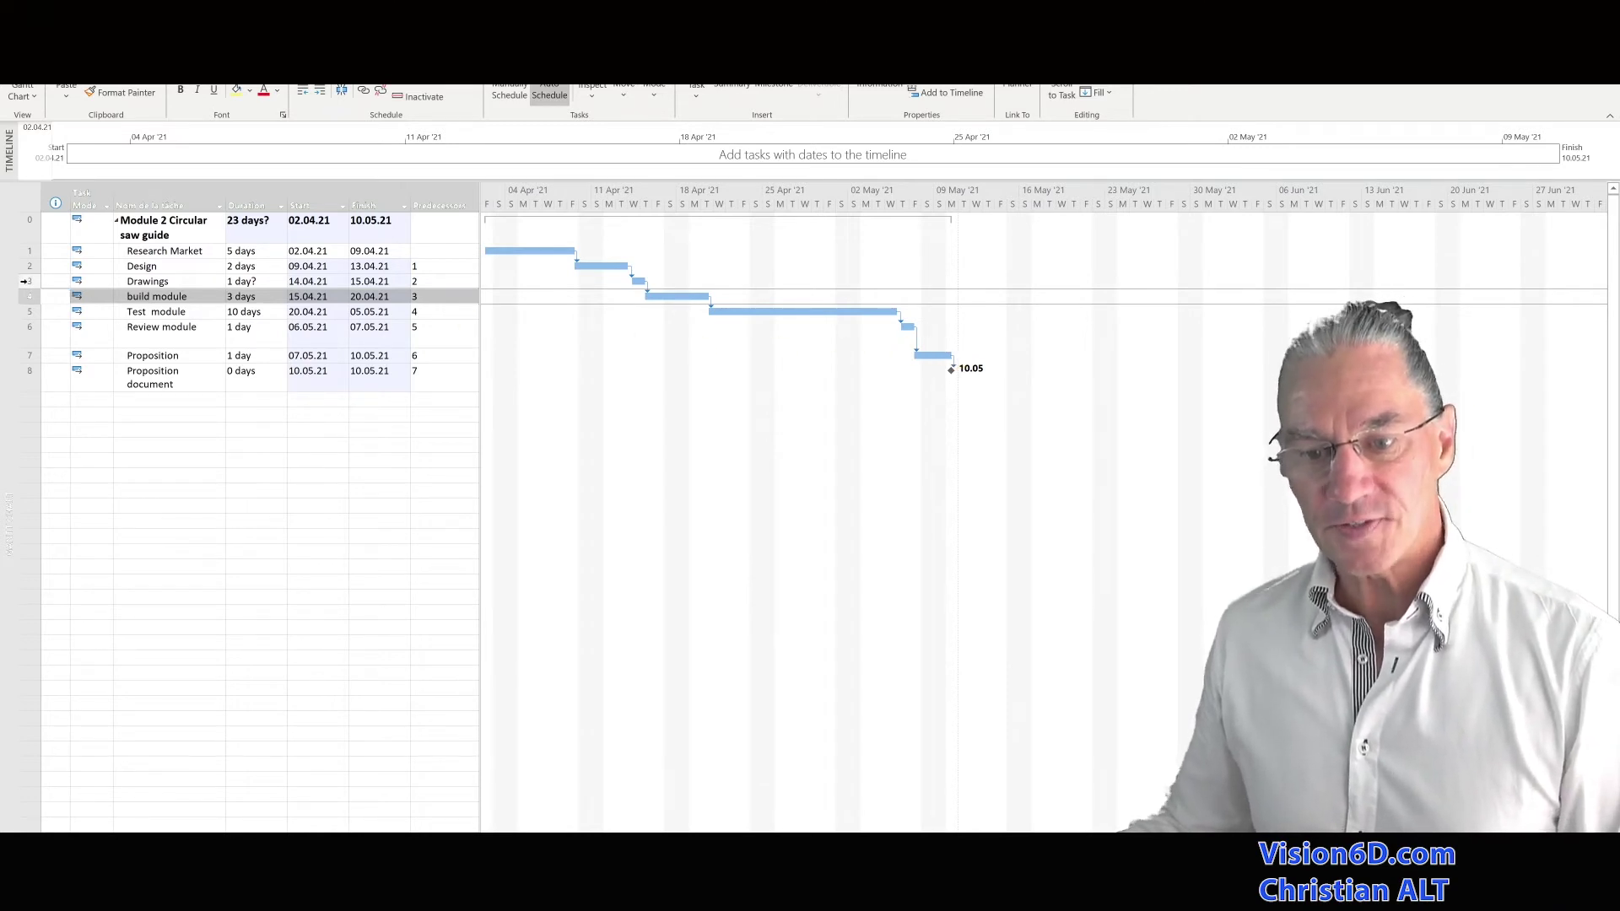
pyautogui.click(26, 282)
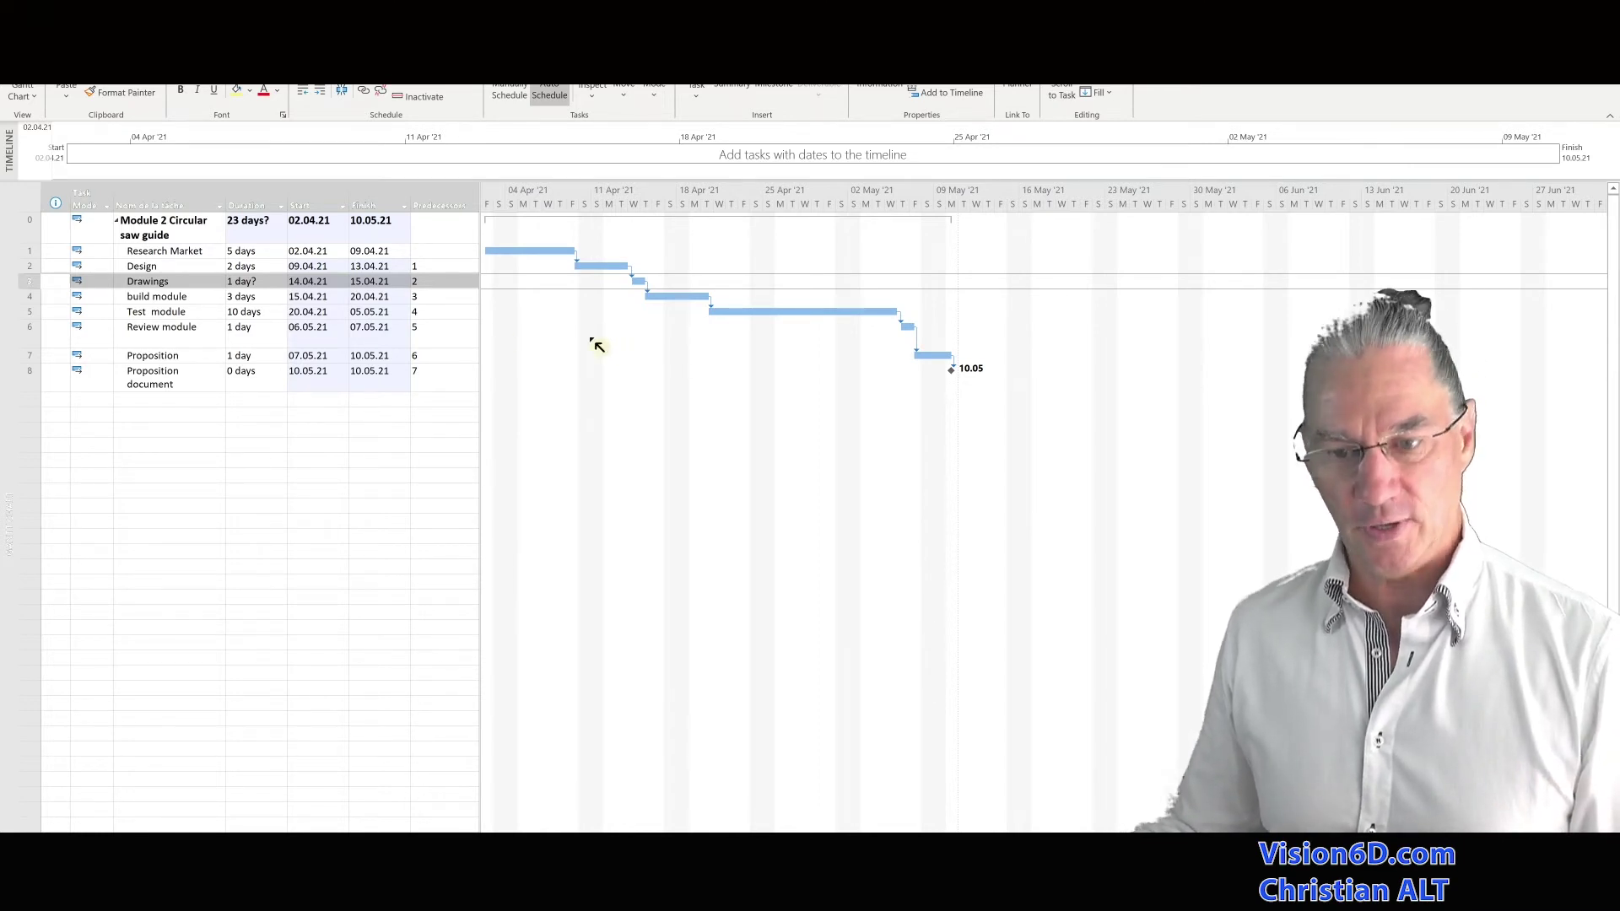
pyautogui.rightClick(30, 283)
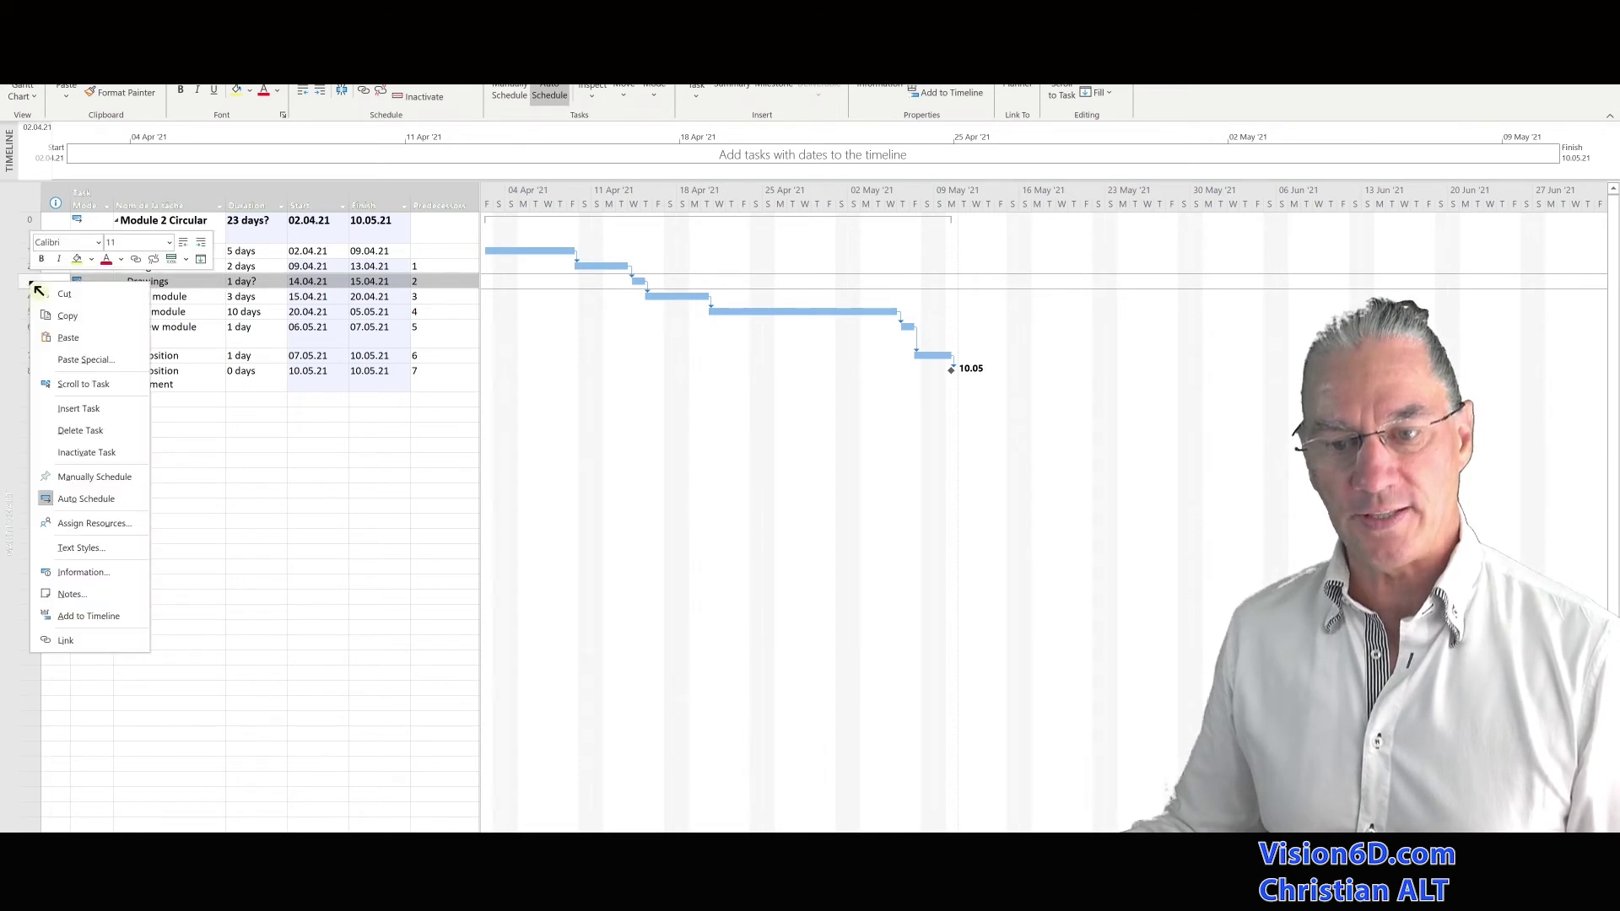
pyautogui.click(80, 431)
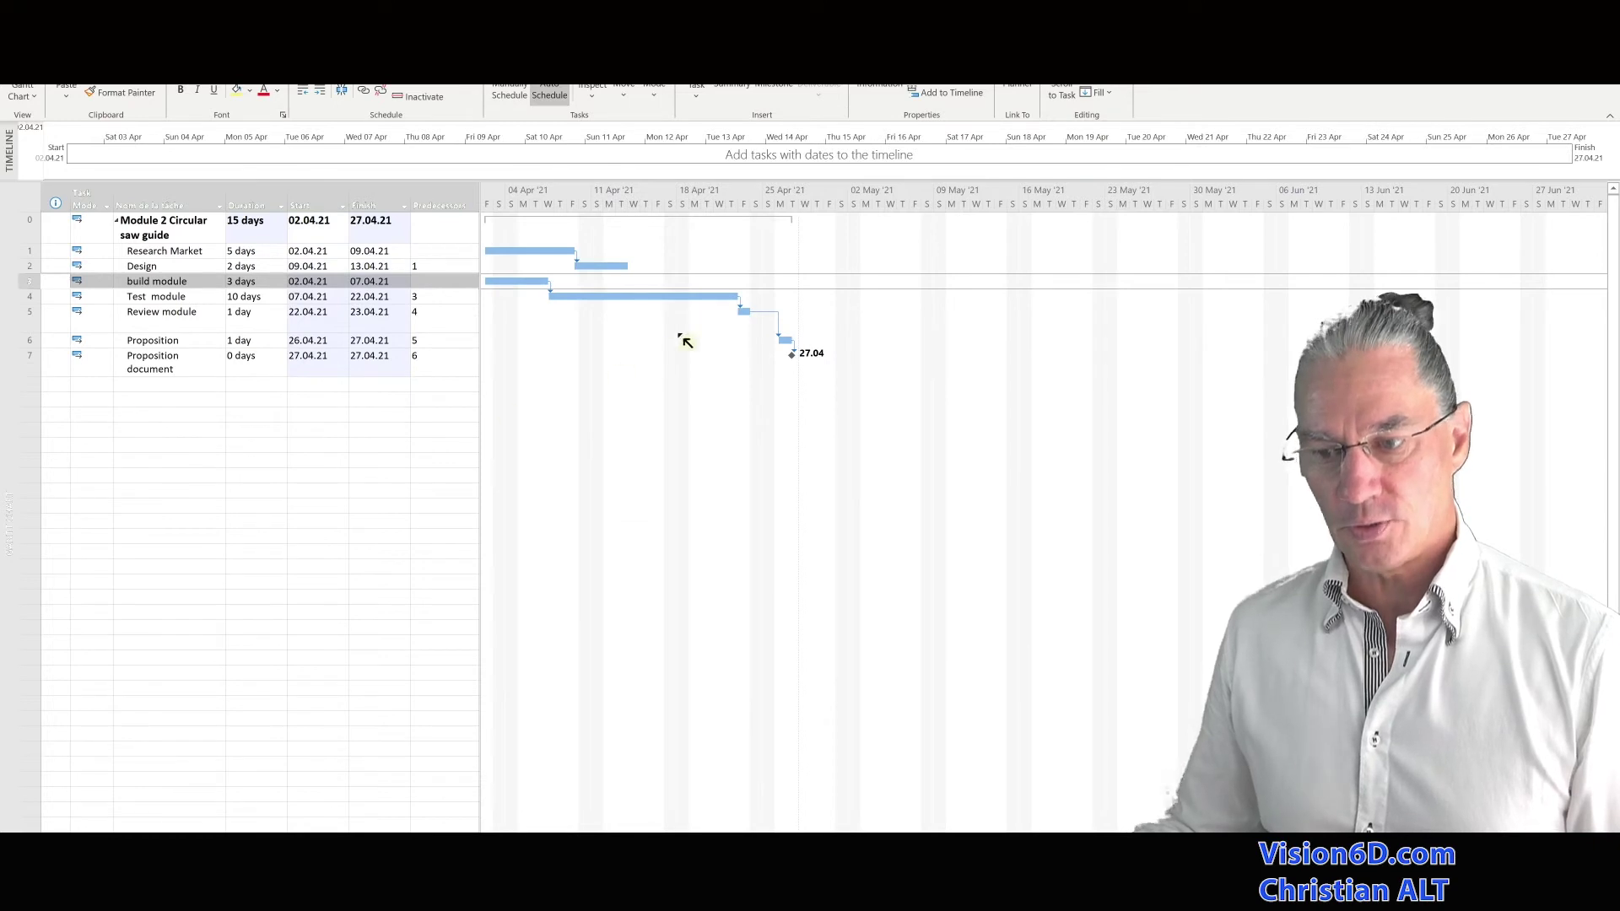
# - Unlink and relink the seven tasks, Research Market through Proposition document, into one sequence
pyautogui.click(29, 251)
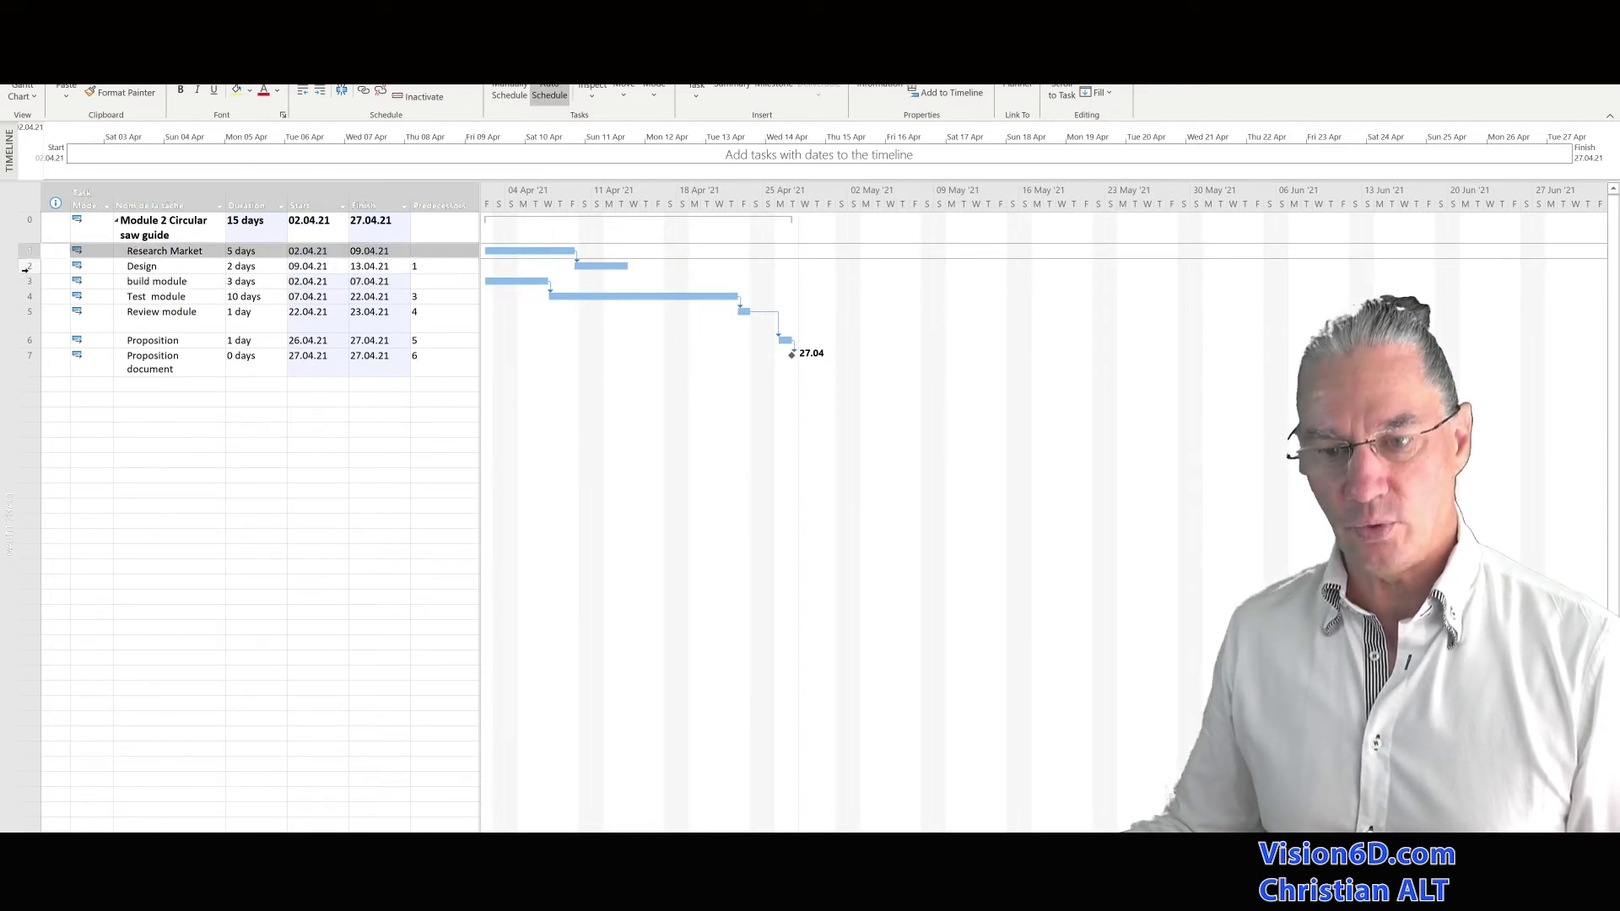
pyautogui.keyDown('shift'); pyautogui.click(17, 360); pyautogui.keyUp('shift')
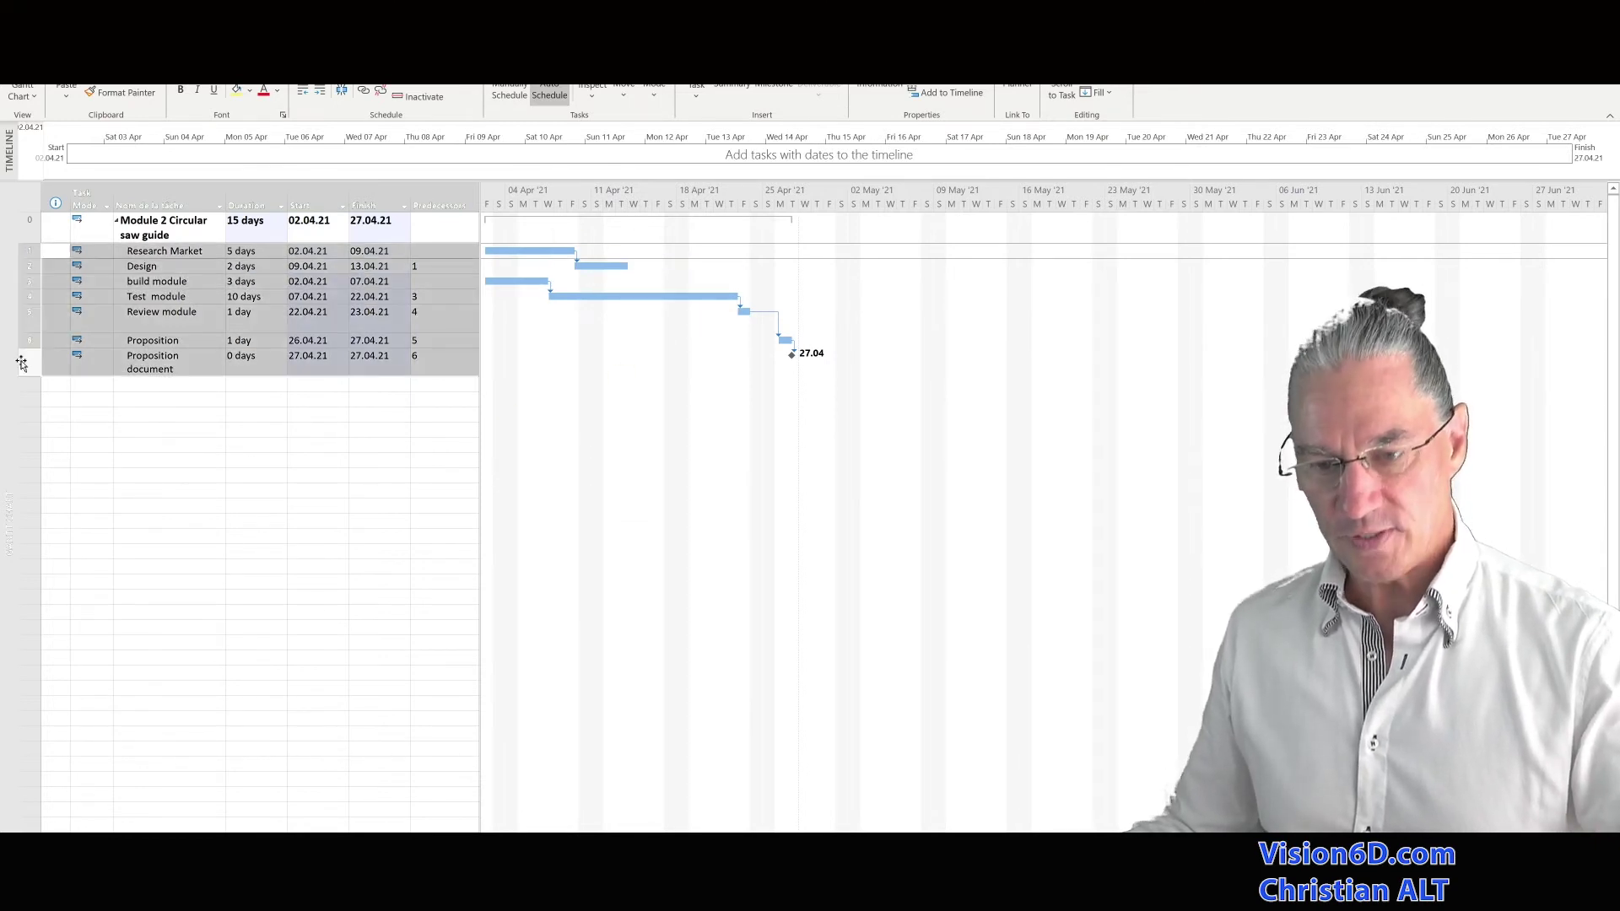
pyautogui.click(381, 92)
pyautogui.click(363, 91)
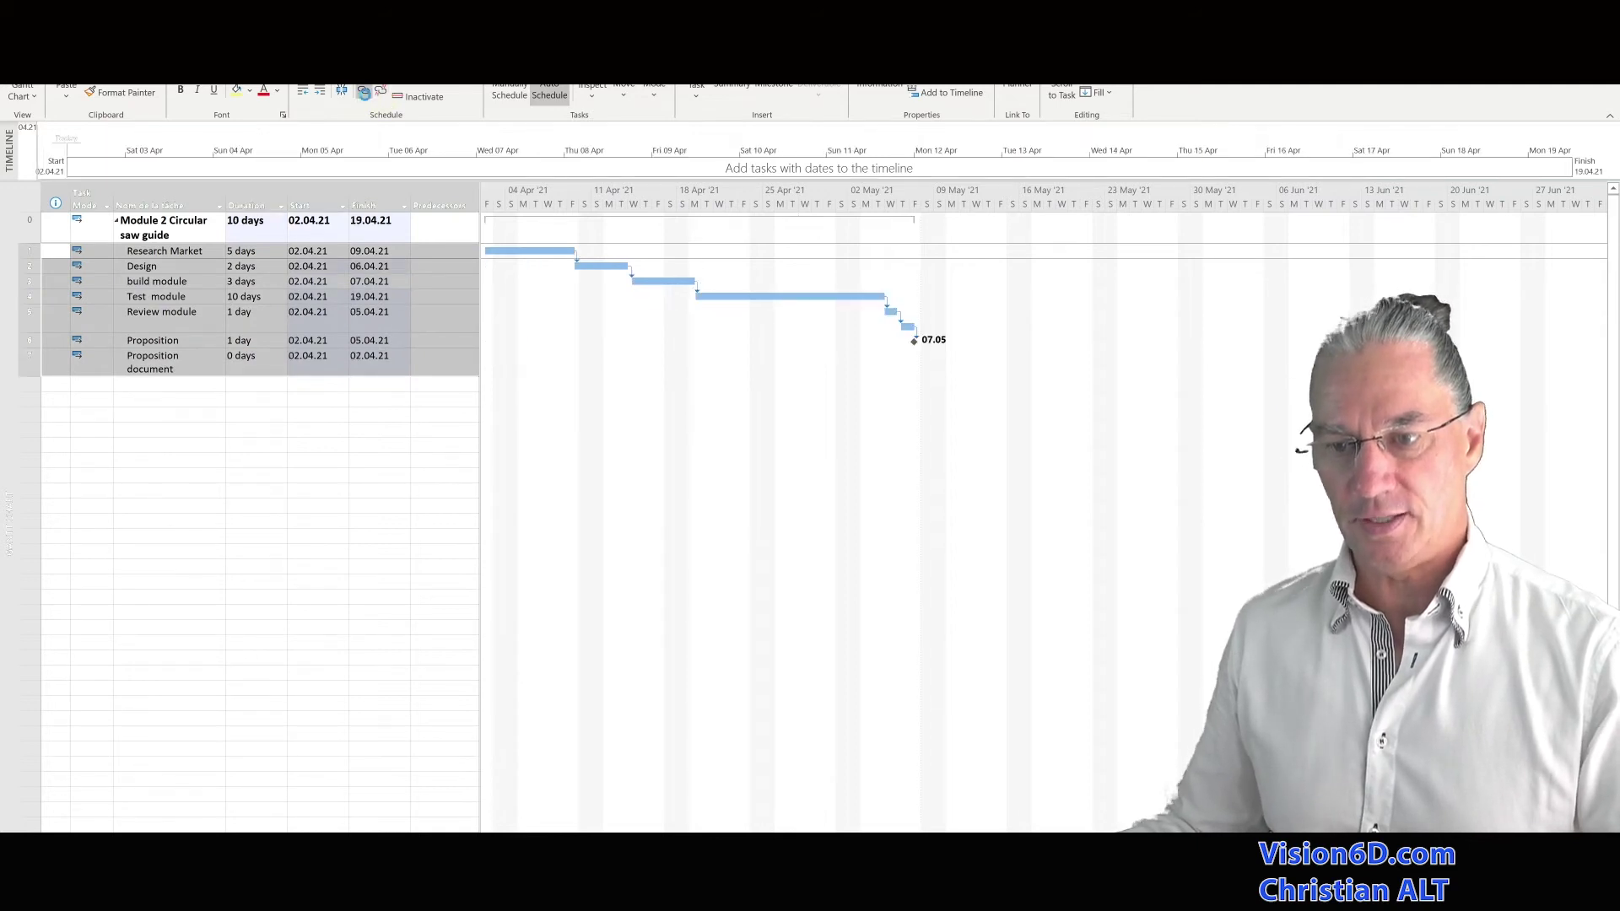
pyautogui.click(402, 512)
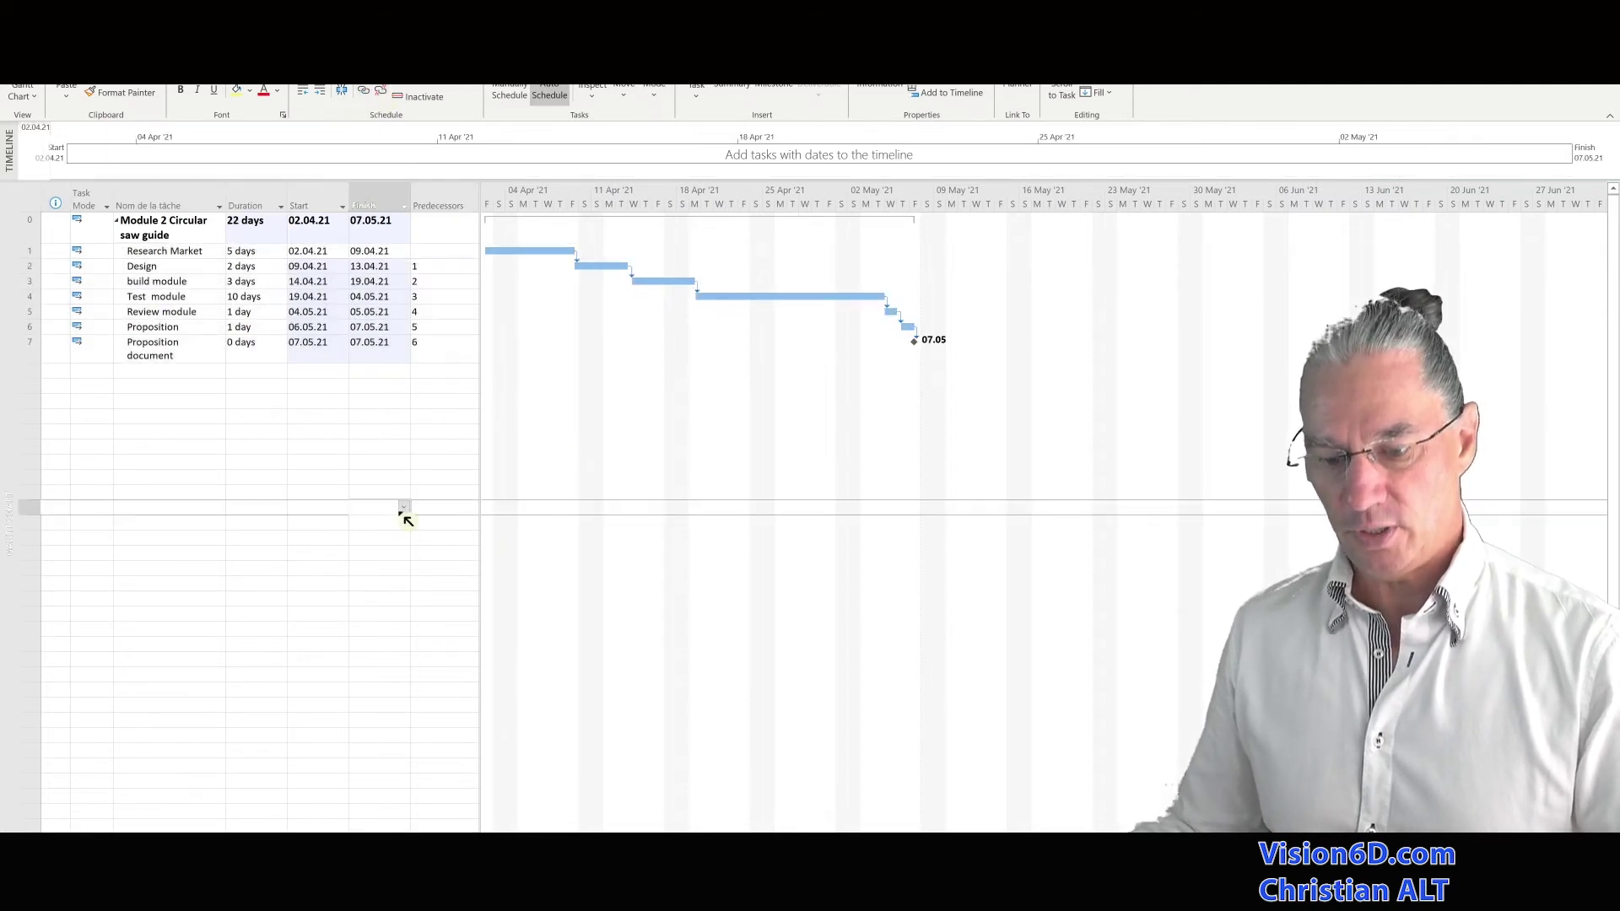
pyautogui.click(400, 511)
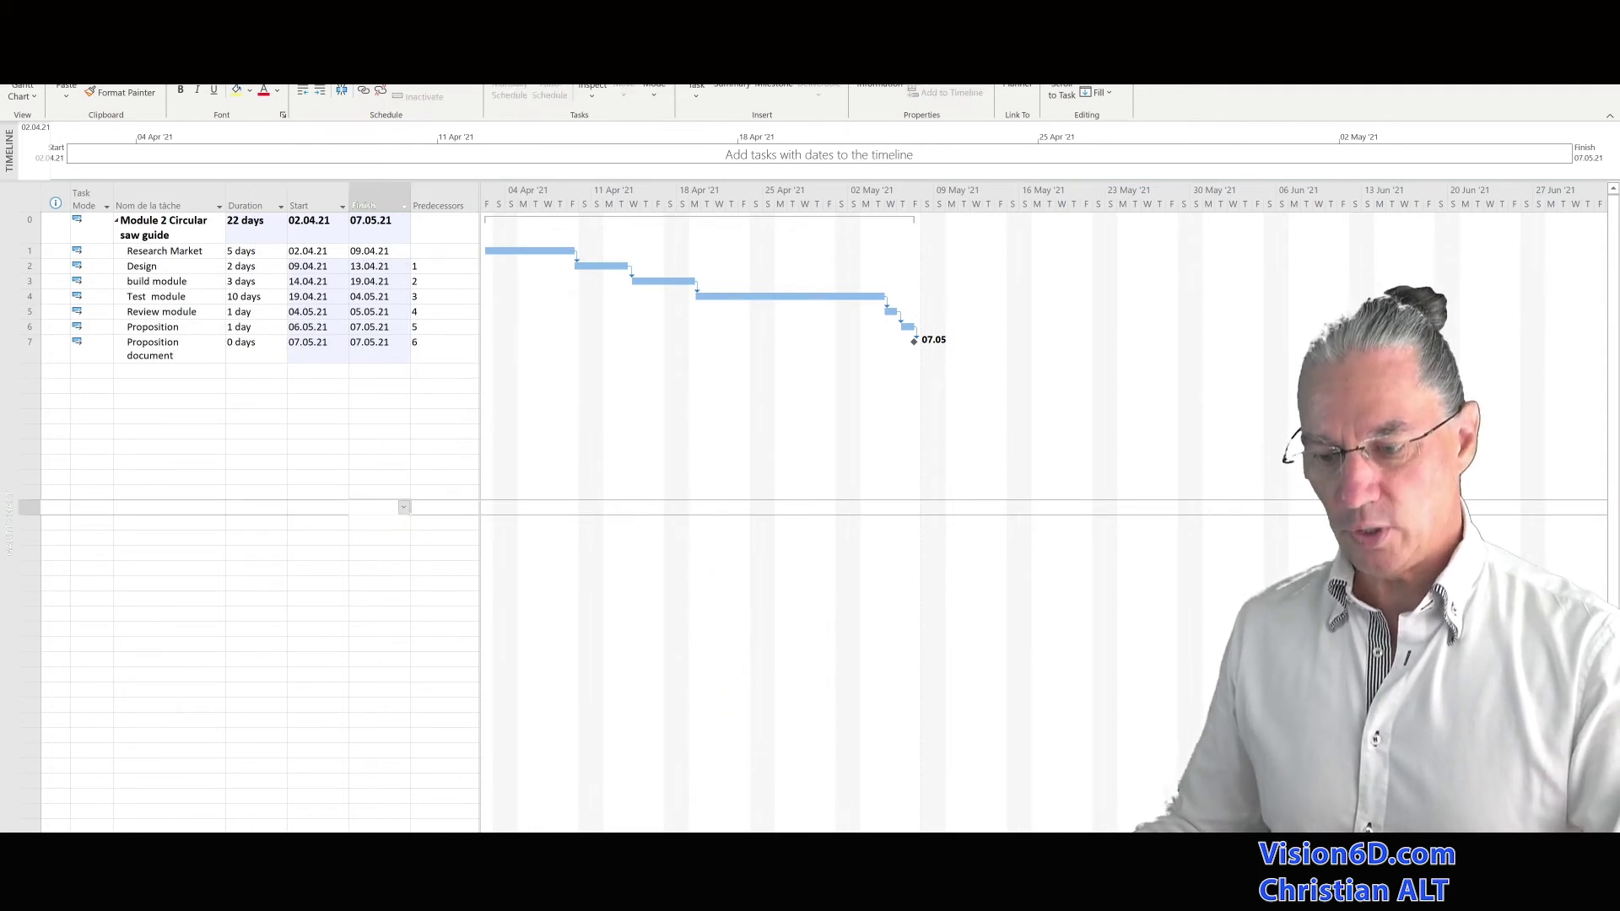
# - Bring the master-projects file back to the front
pyautogui.moveTo(821, 844)
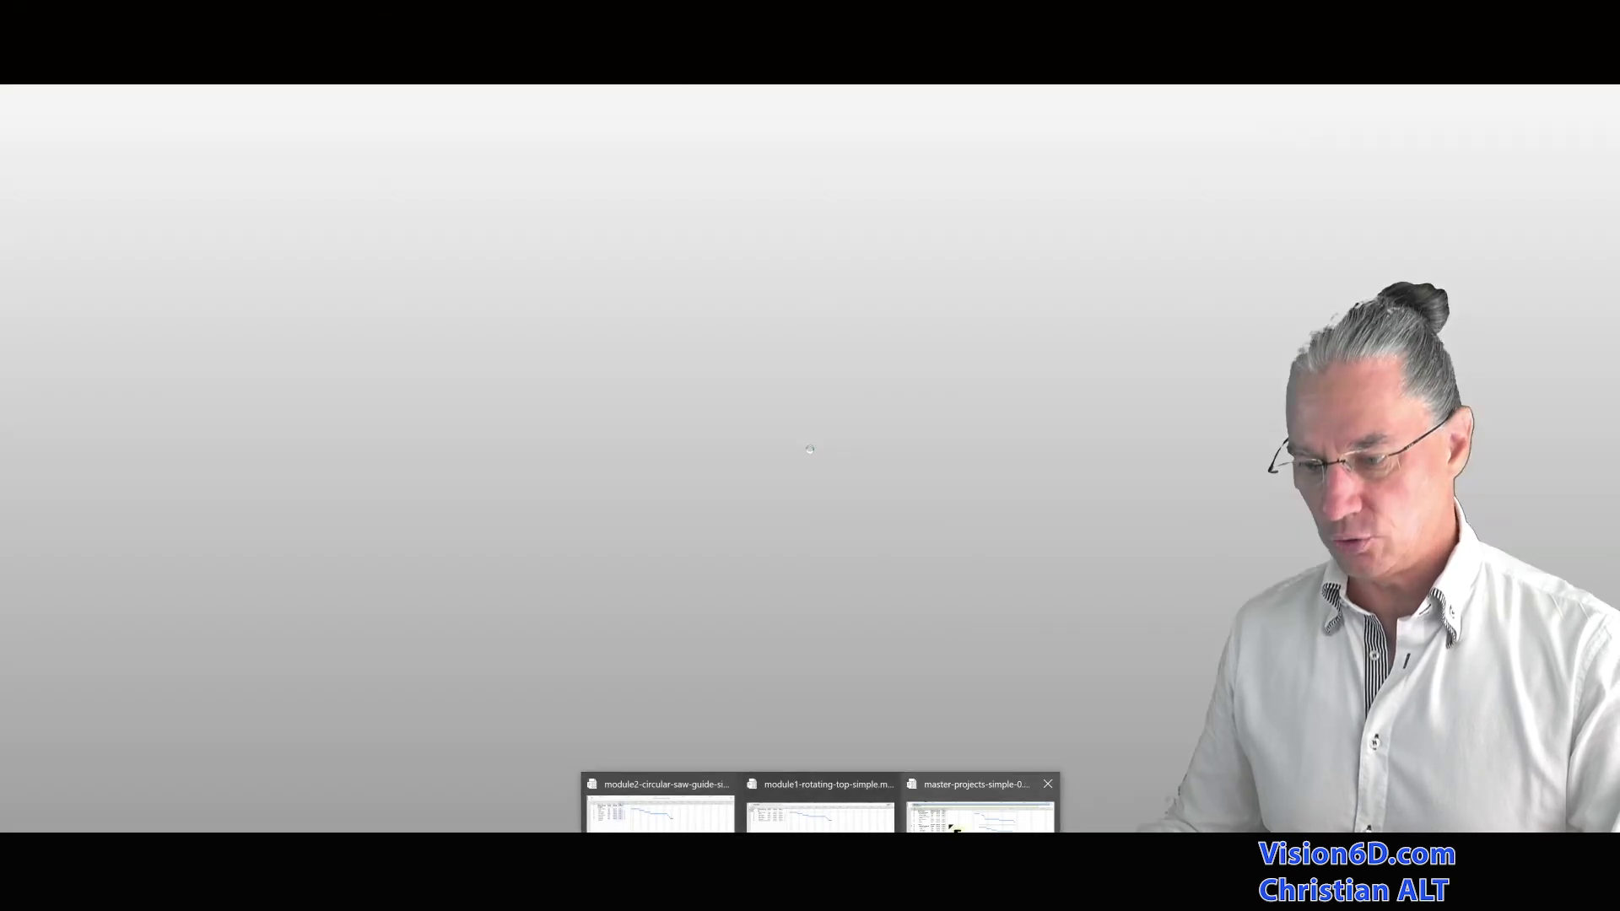
pyautogui.click(953, 827)
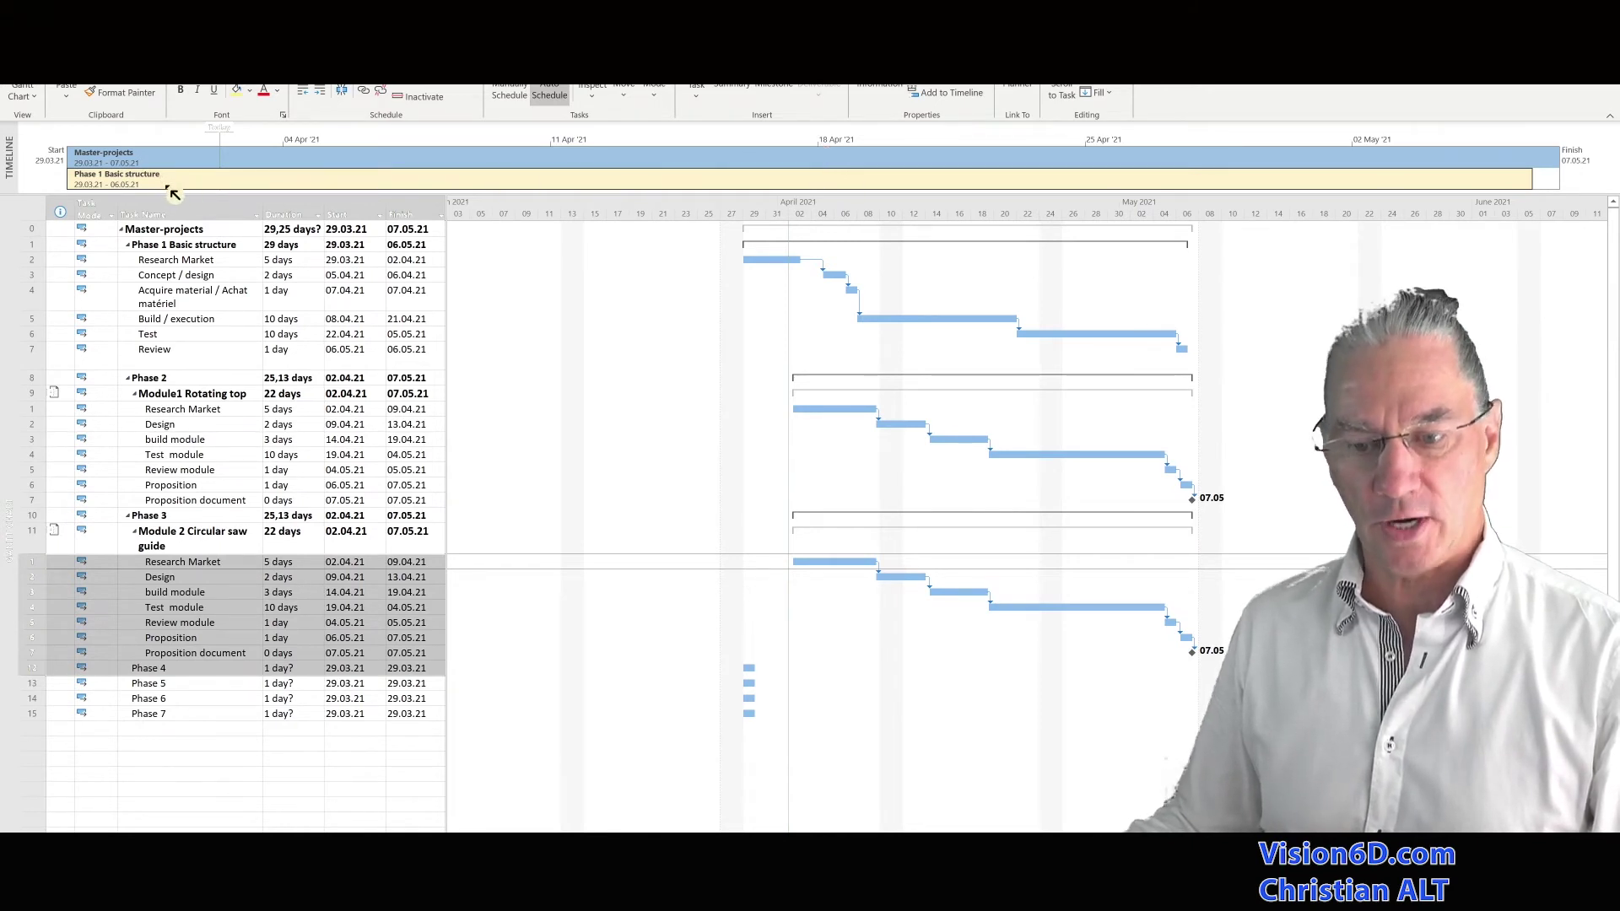
# - Add the Module1 Rotating top summary row to the master timeline
pyautogui.click(178, 543)
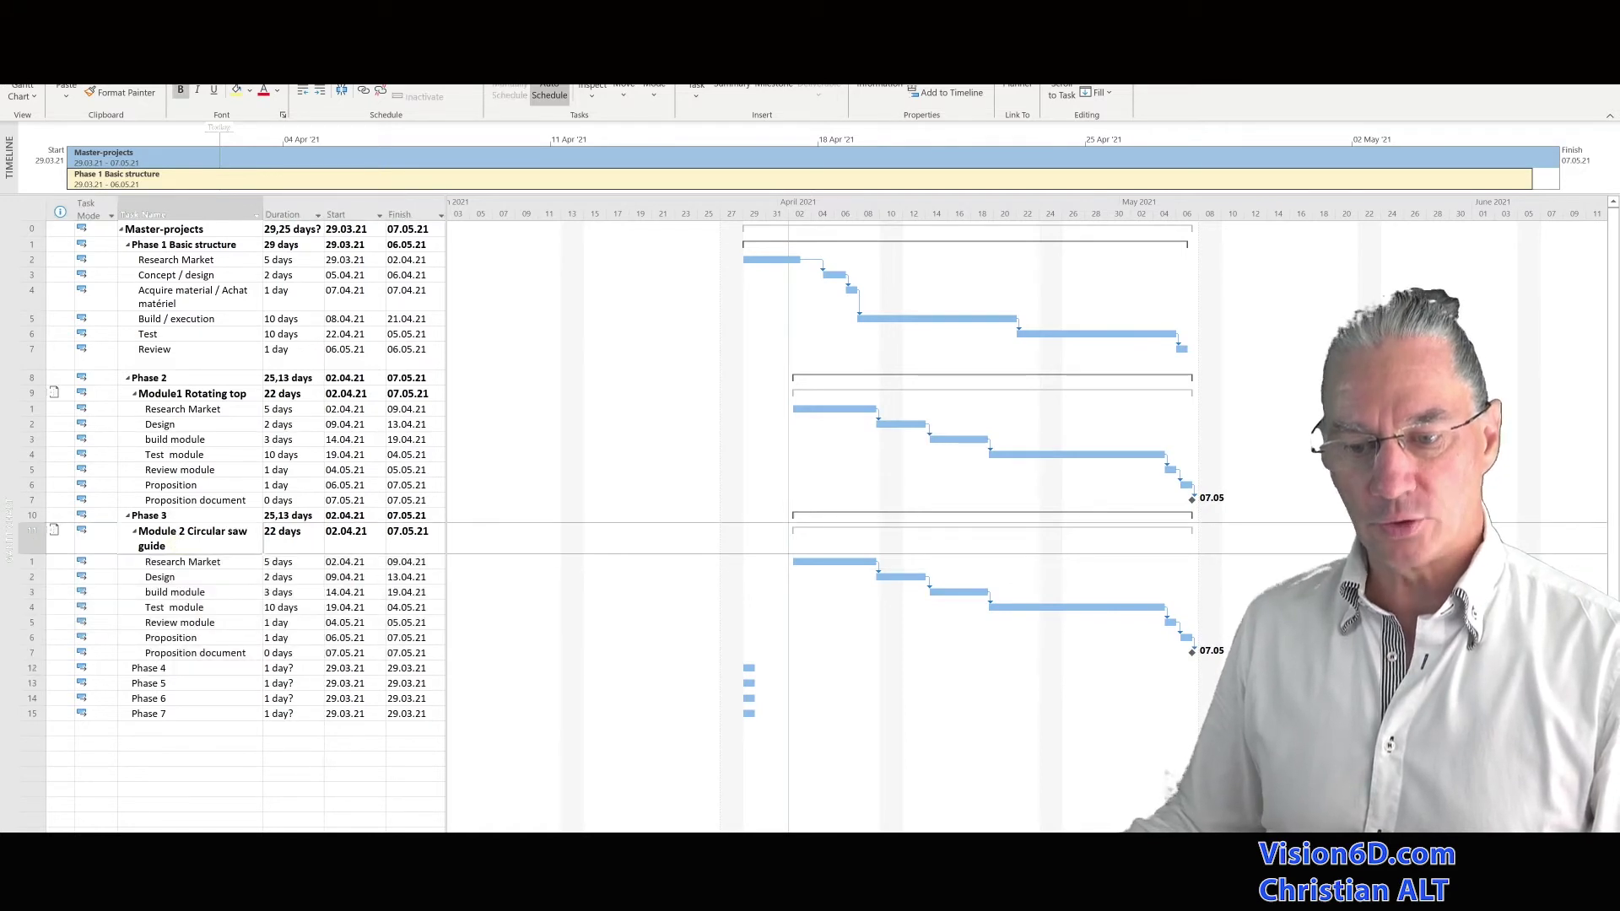
pyautogui.click(186, 395)
pyautogui.rightClick(193, 402)
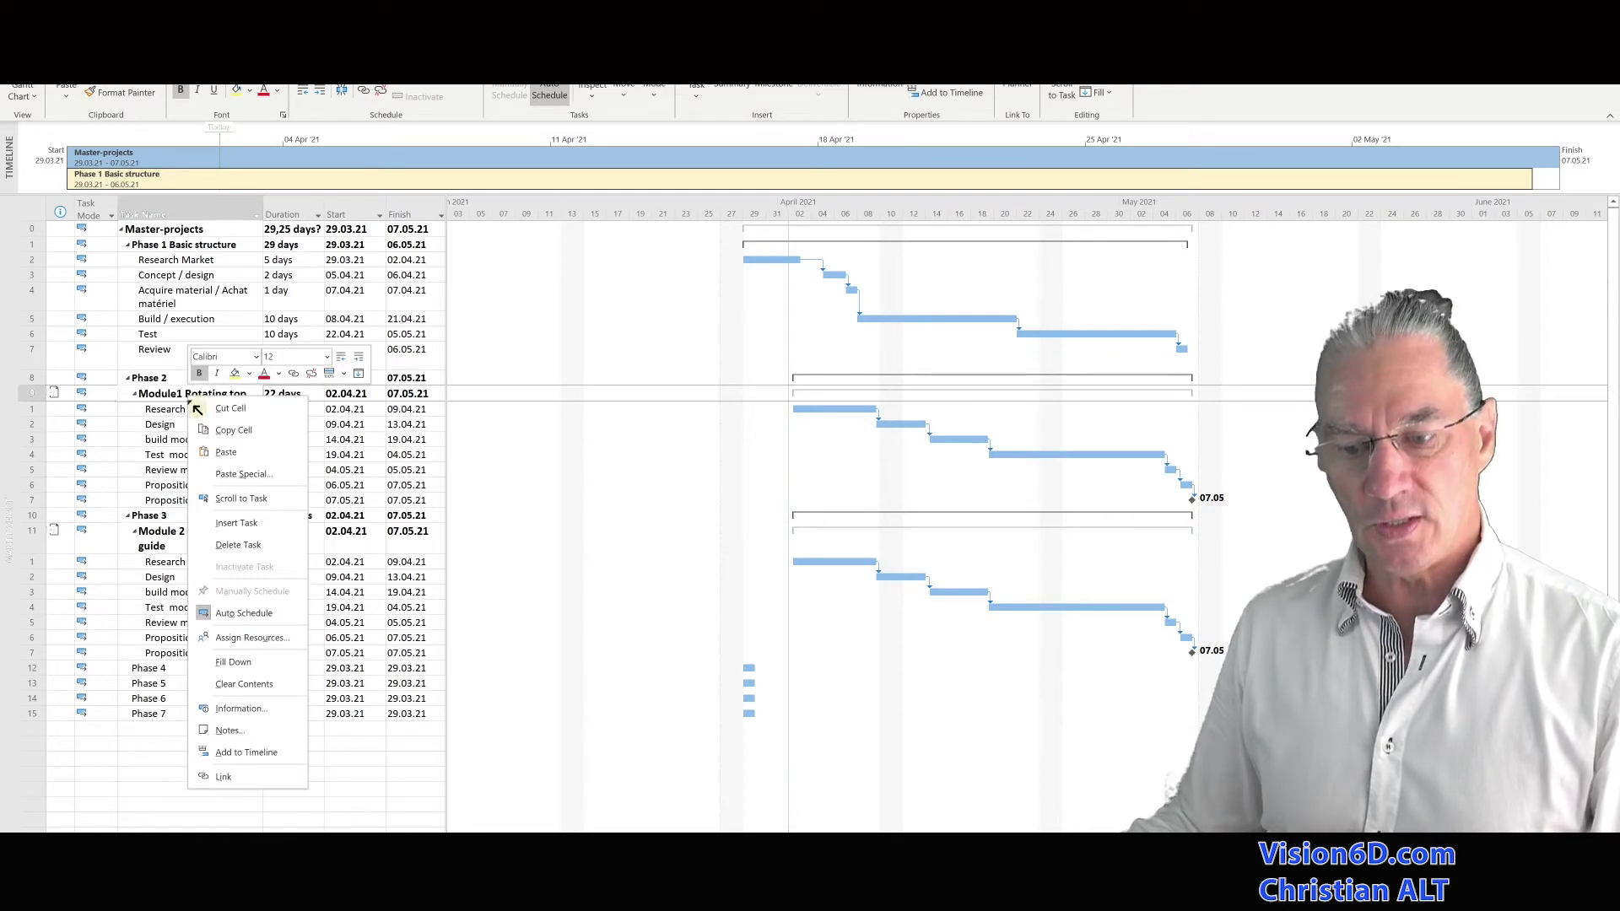
pyautogui.click(246, 752)
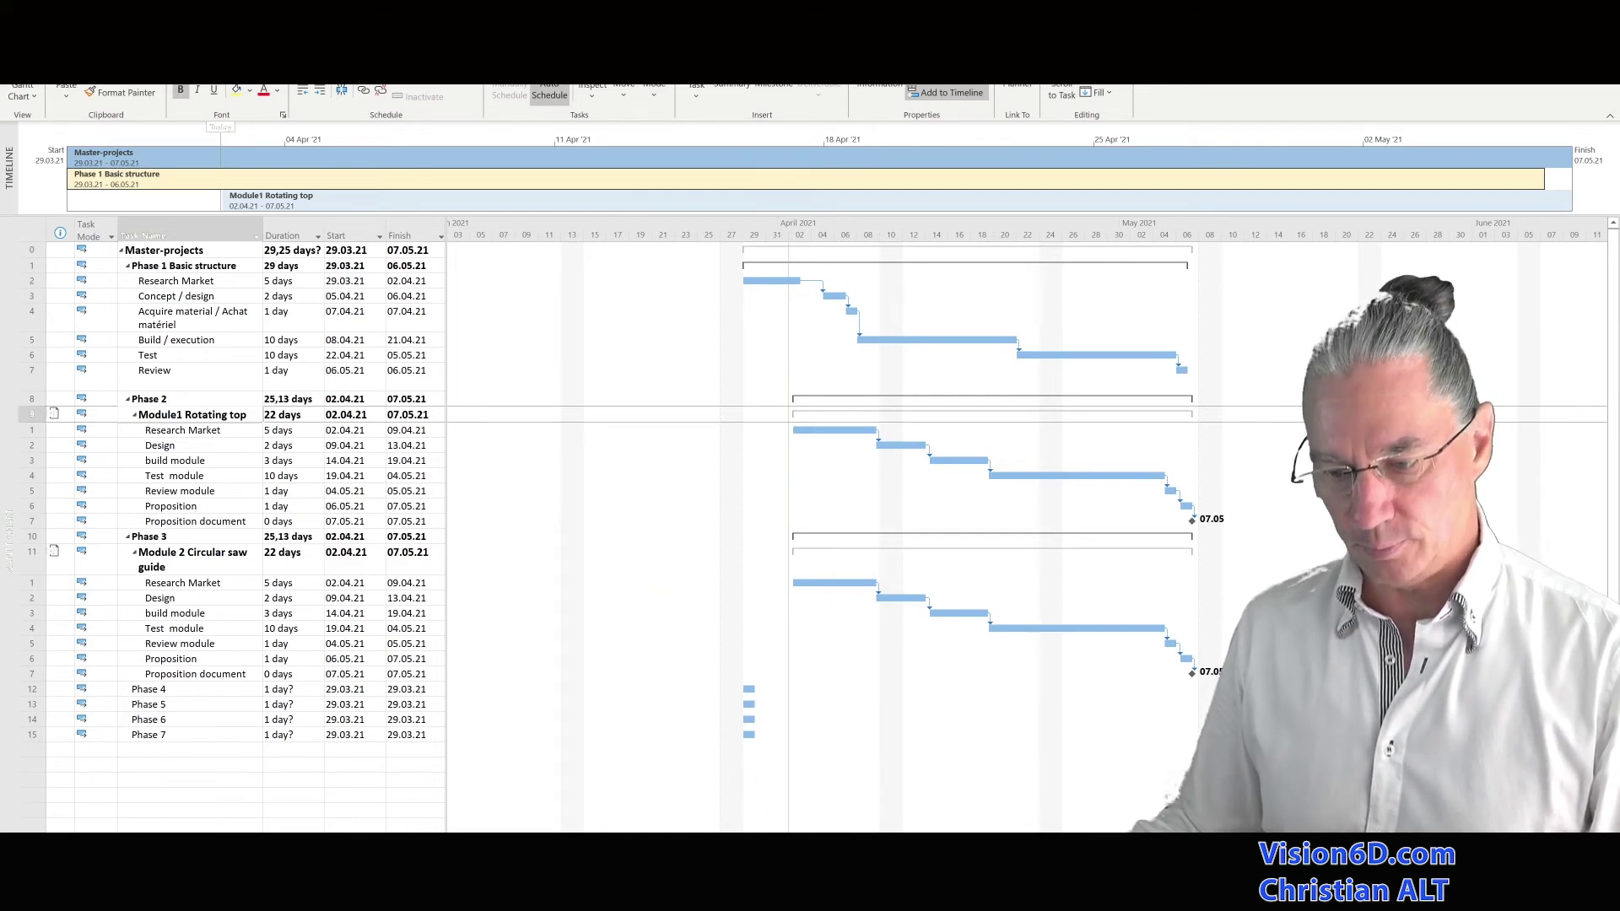
# - In the Module1 Rotating top file, remove Research Market from the timeline
pyautogui.moveTo(820, 840)
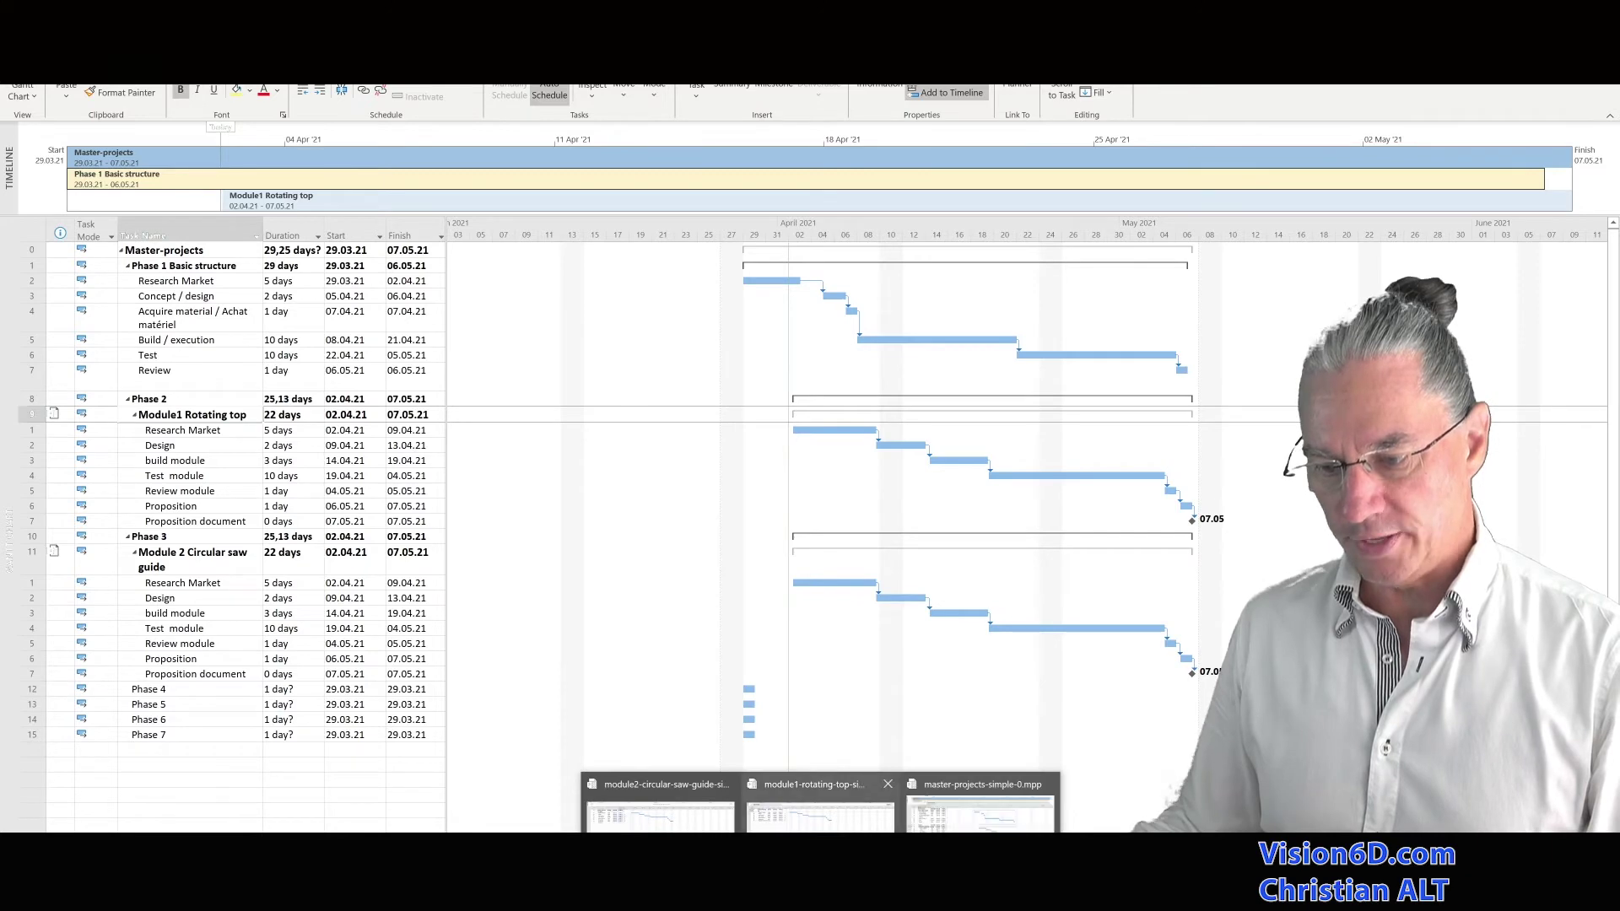
pyautogui.click(820, 806)
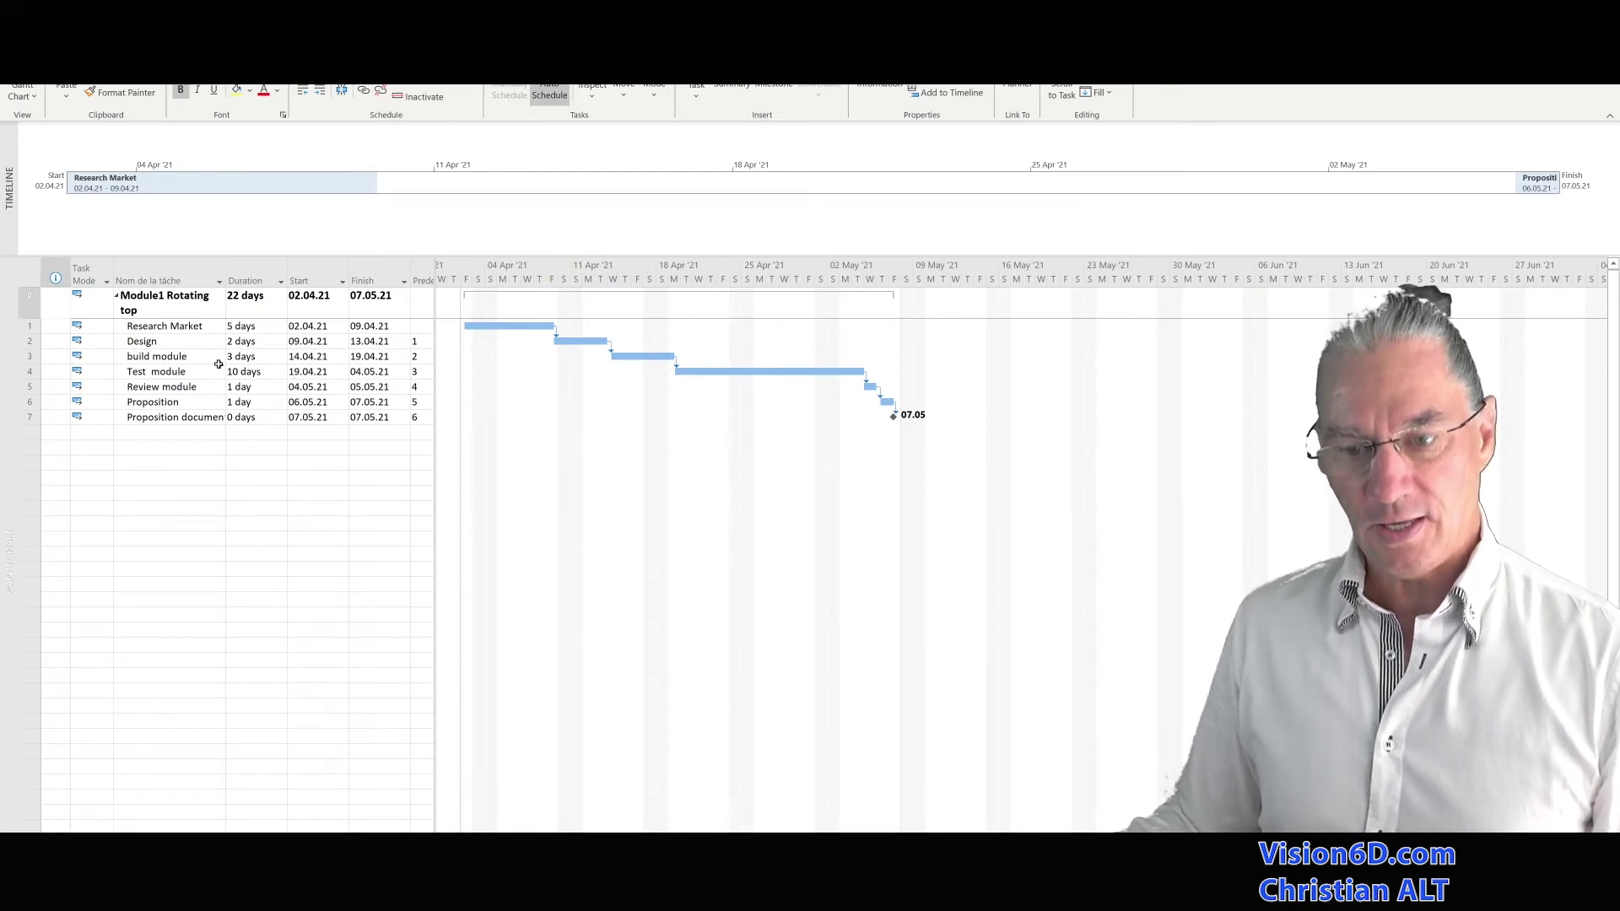
pyautogui.click(188, 329)
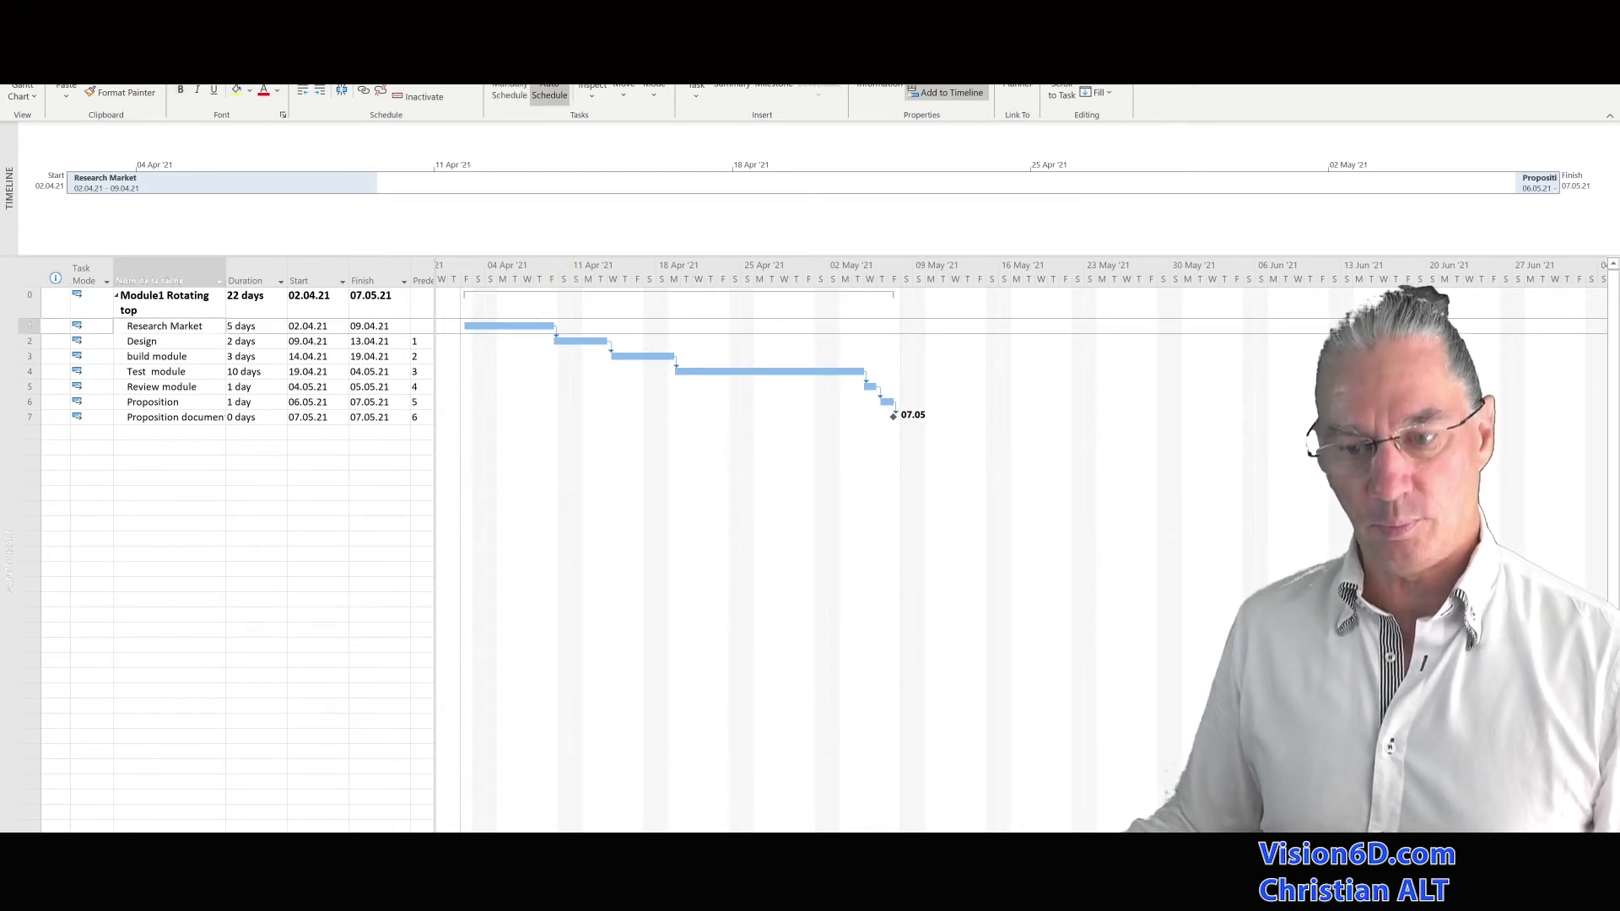
pyautogui.rightClick(201, 329)
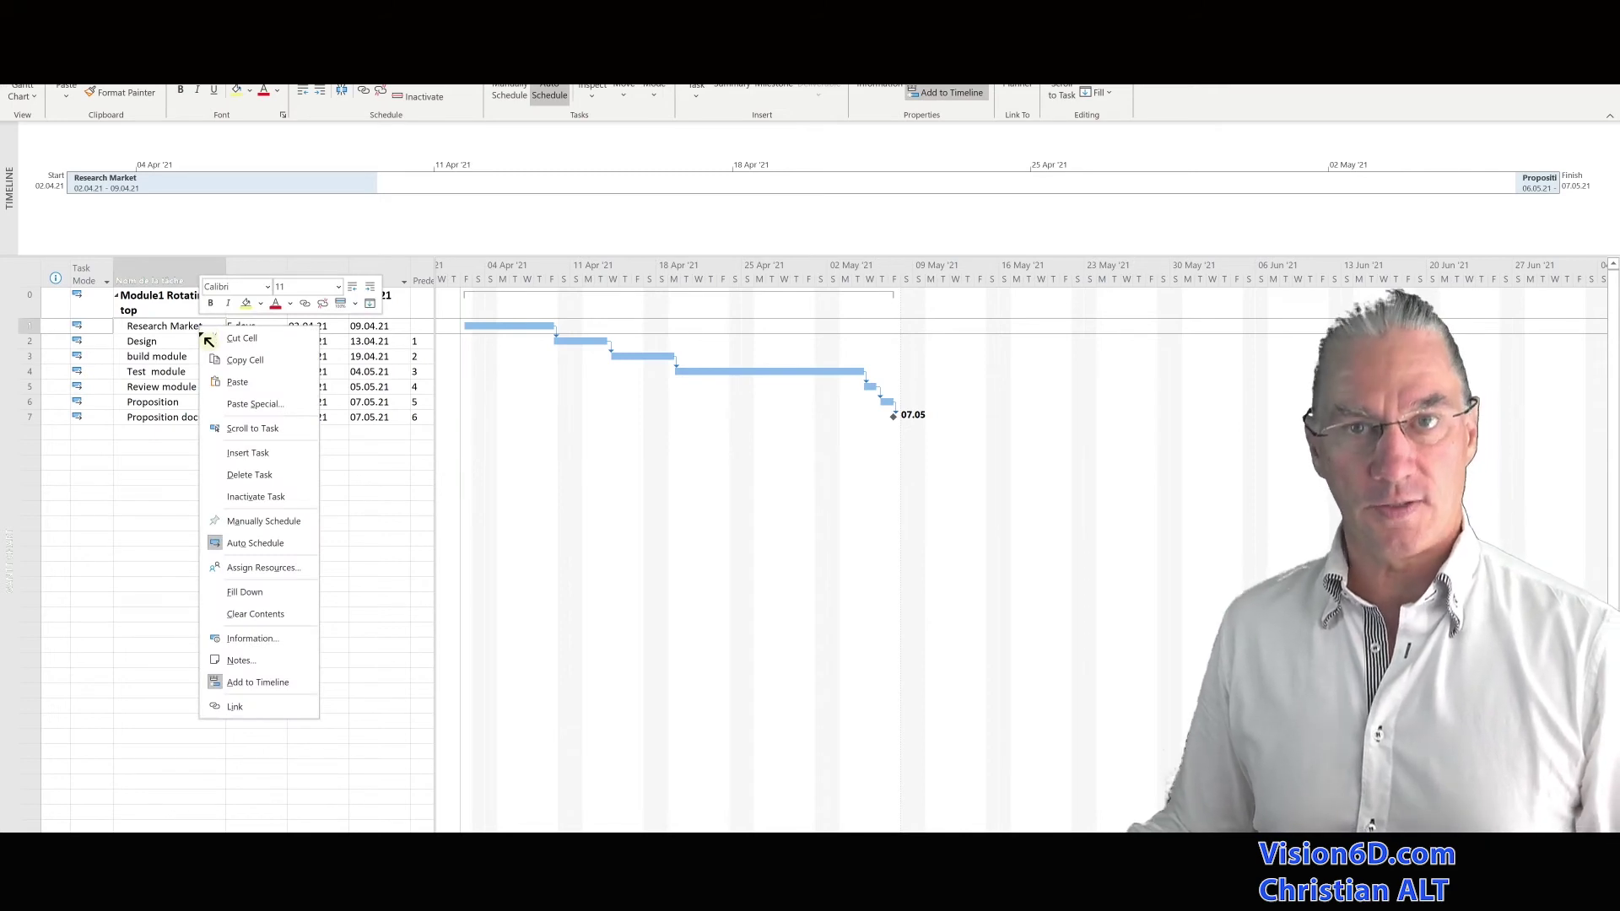
pyautogui.click(276, 681)
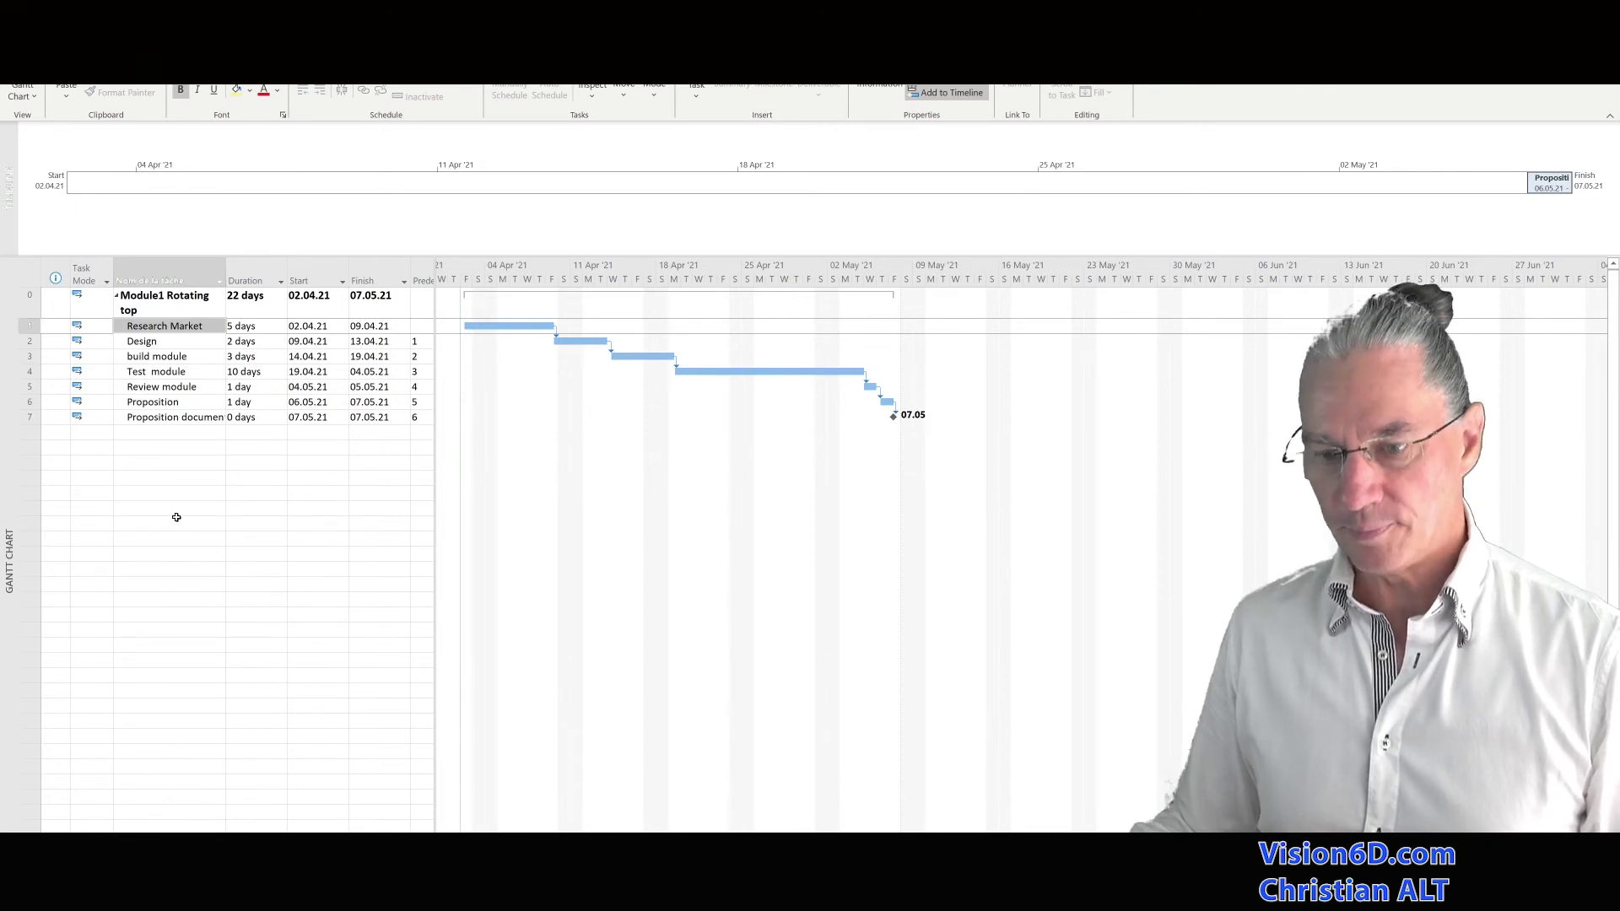
# - Add the Proposition document milestone to the subproject timeline
pyautogui.click(149, 419)
pyautogui.rightClick(150, 419)
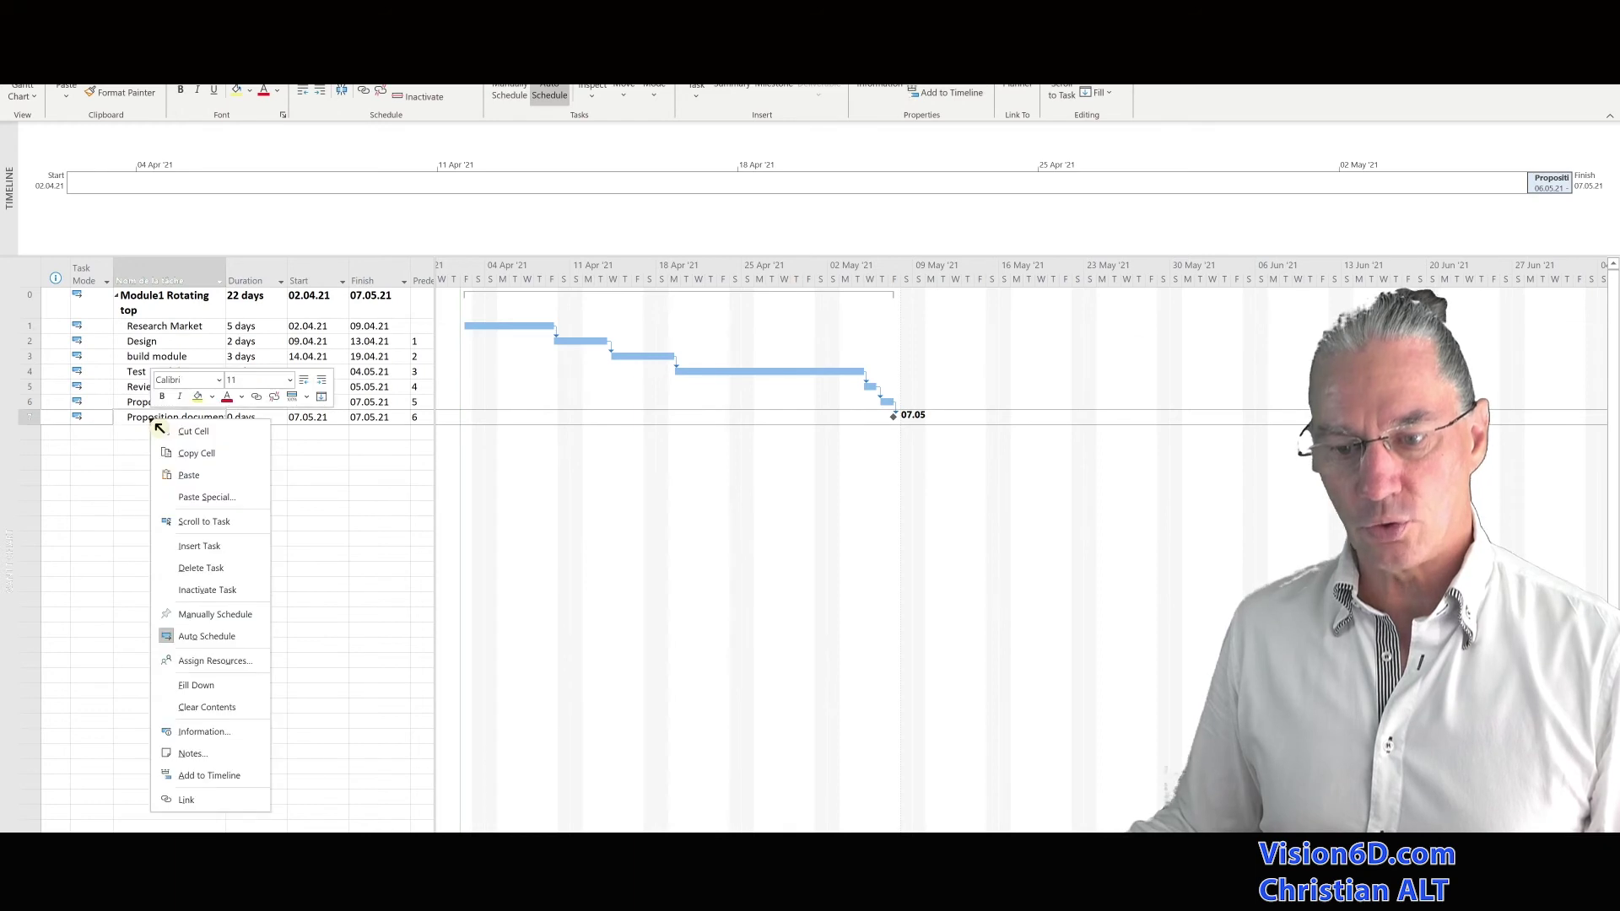
pyautogui.click(208, 776)
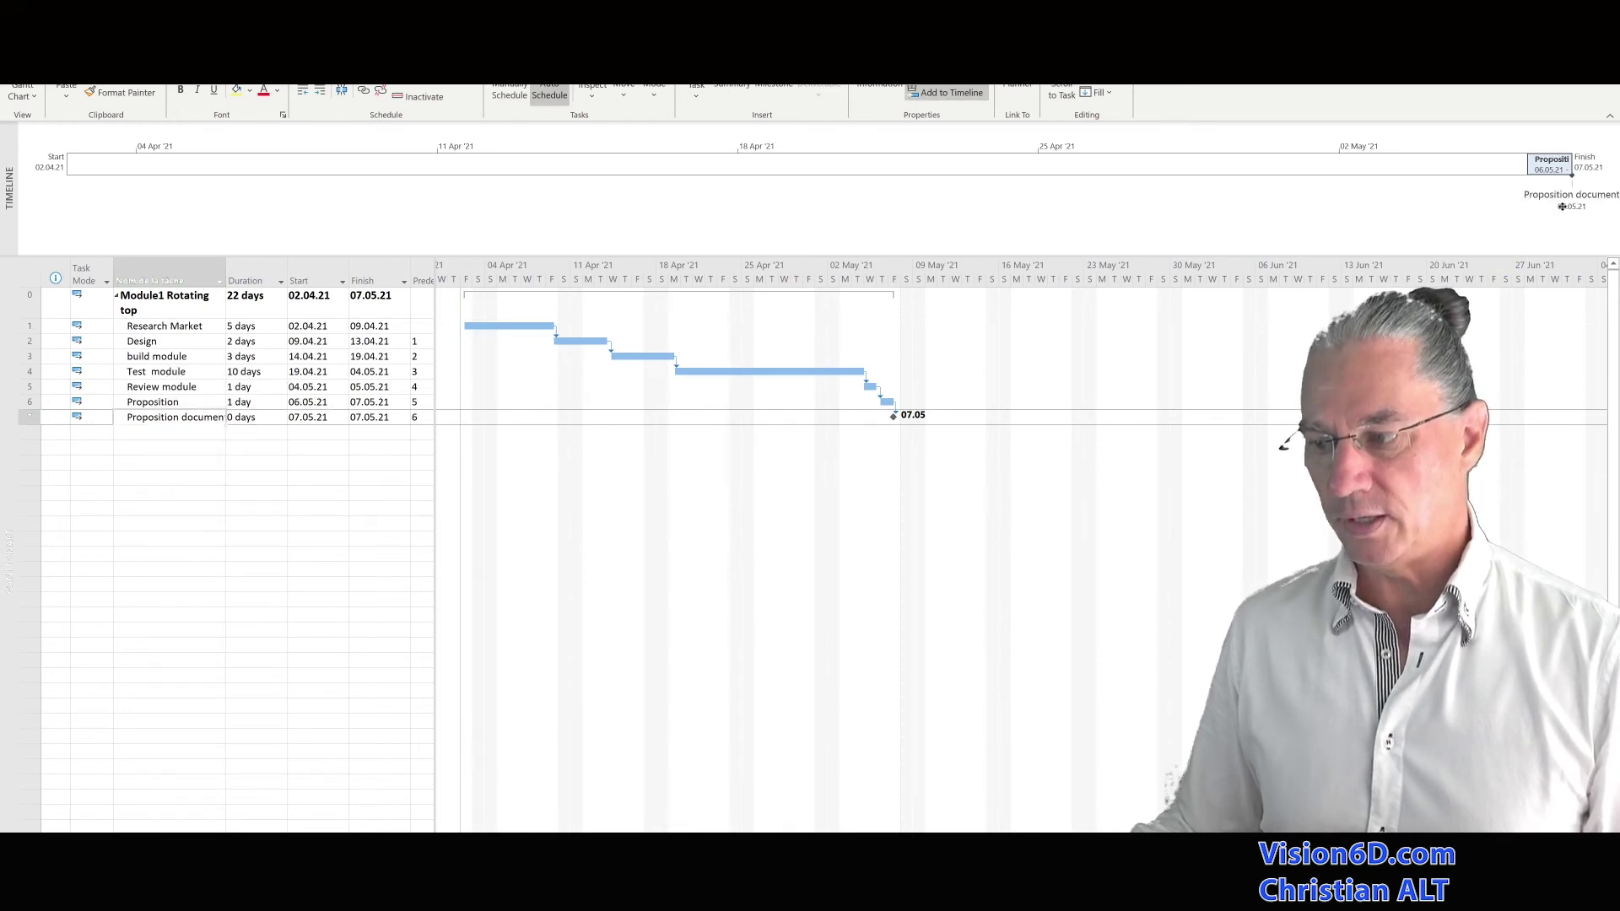
pyautogui.moveTo(1540, 223)
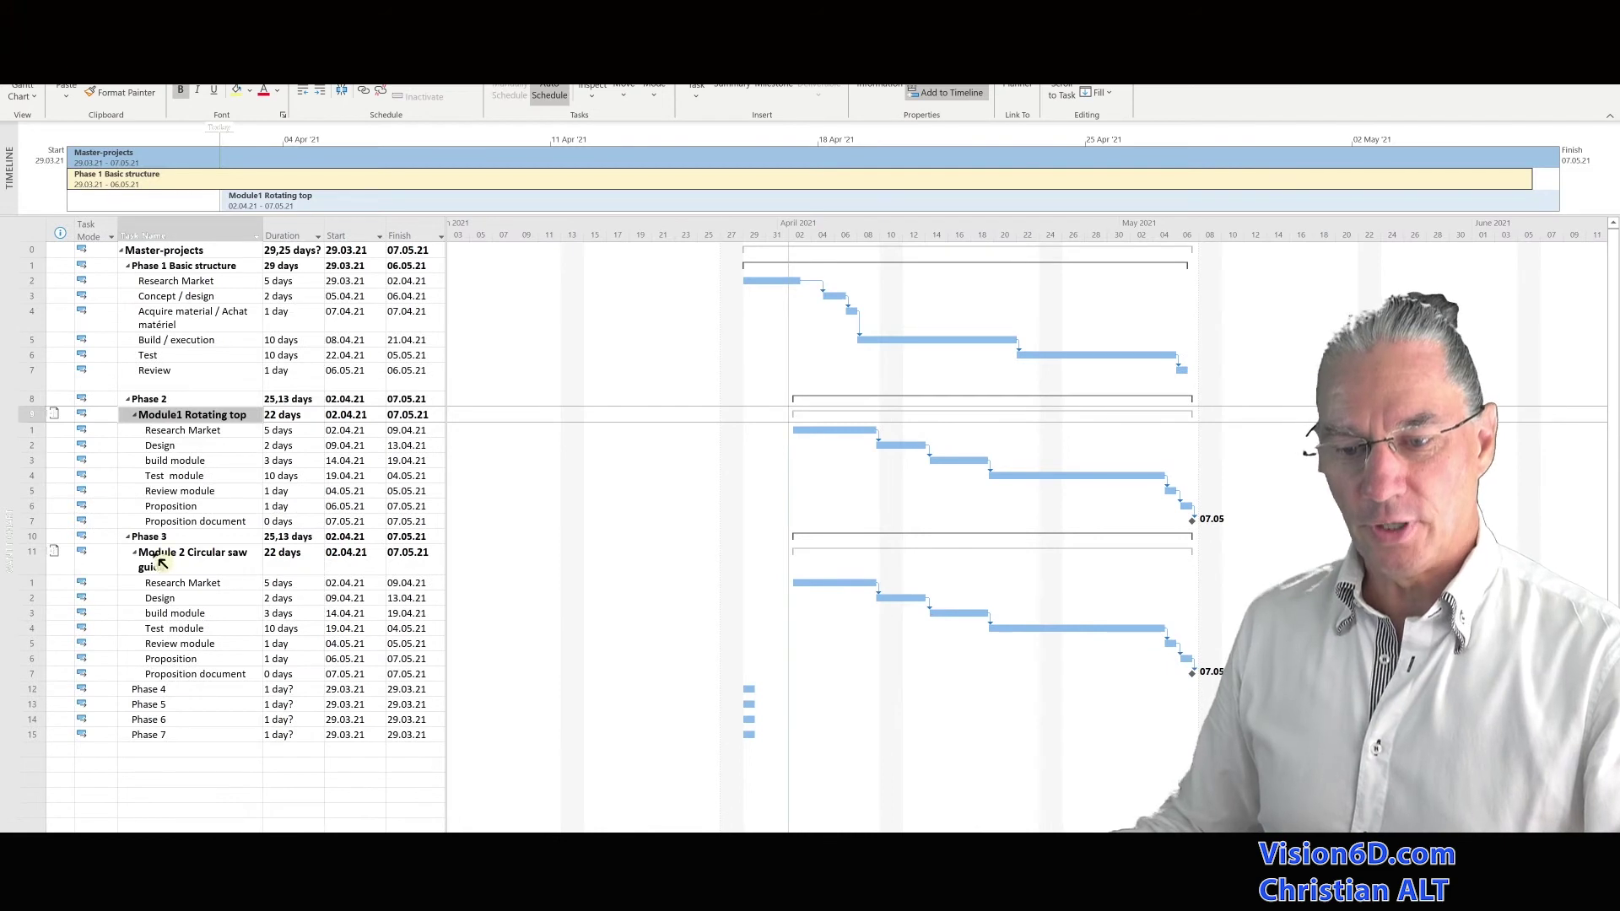
# - Add the Module 2 Circular saw guide summary row (02.04.21–07.05.21) to the master timeline
pyautogui.click(193, 560)
pyautogui.rightClick(162, 562)
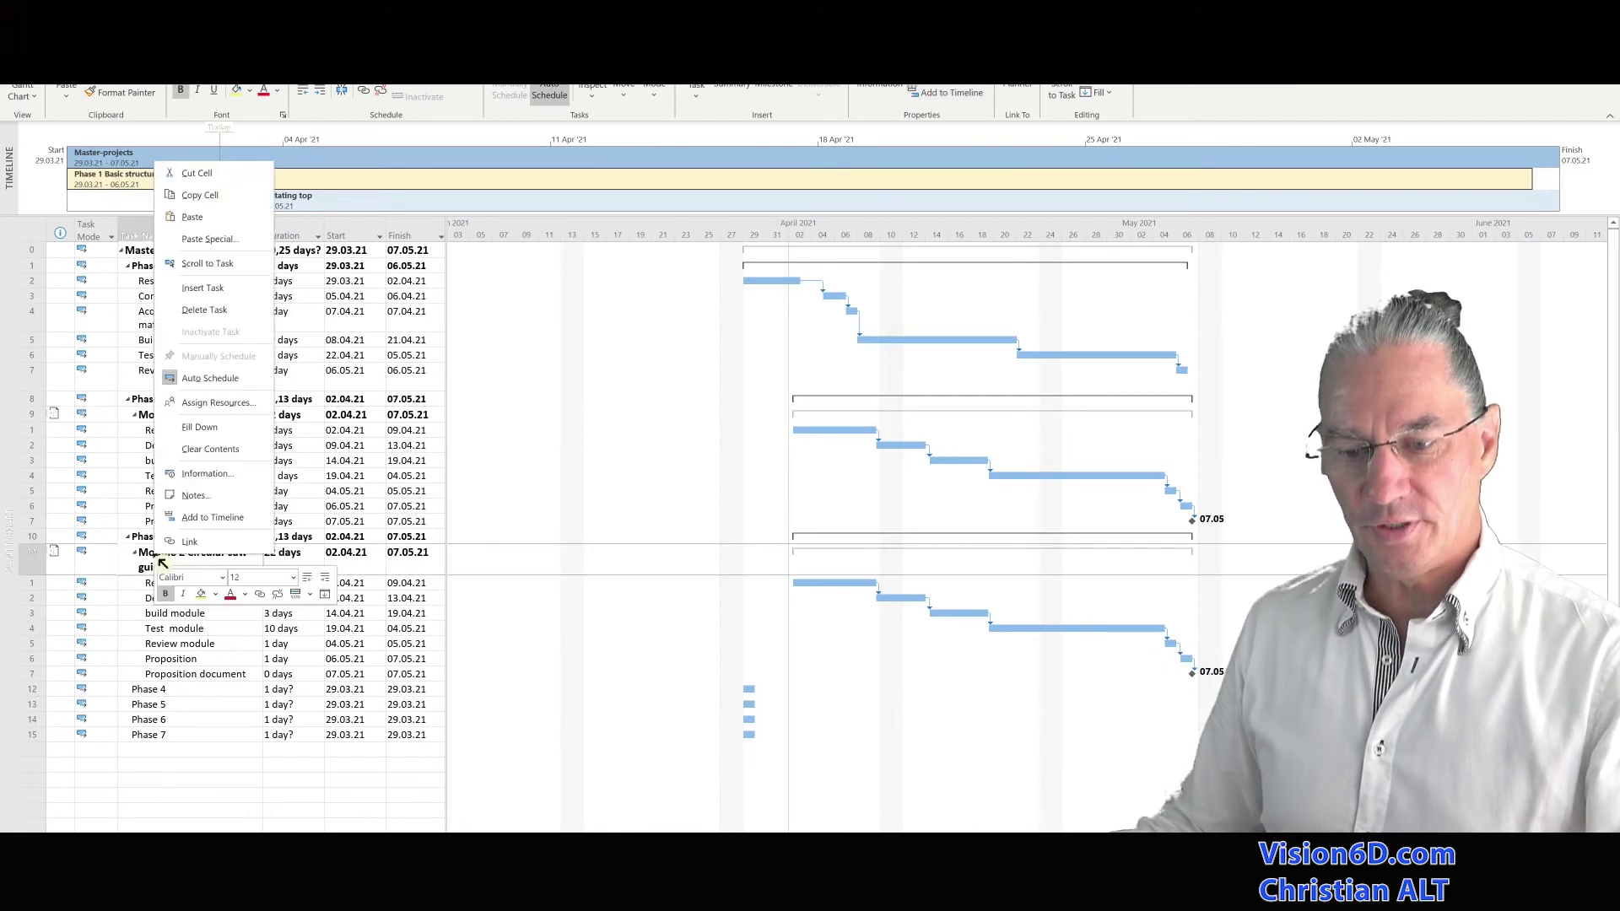
pyautogui.click(213, 517)
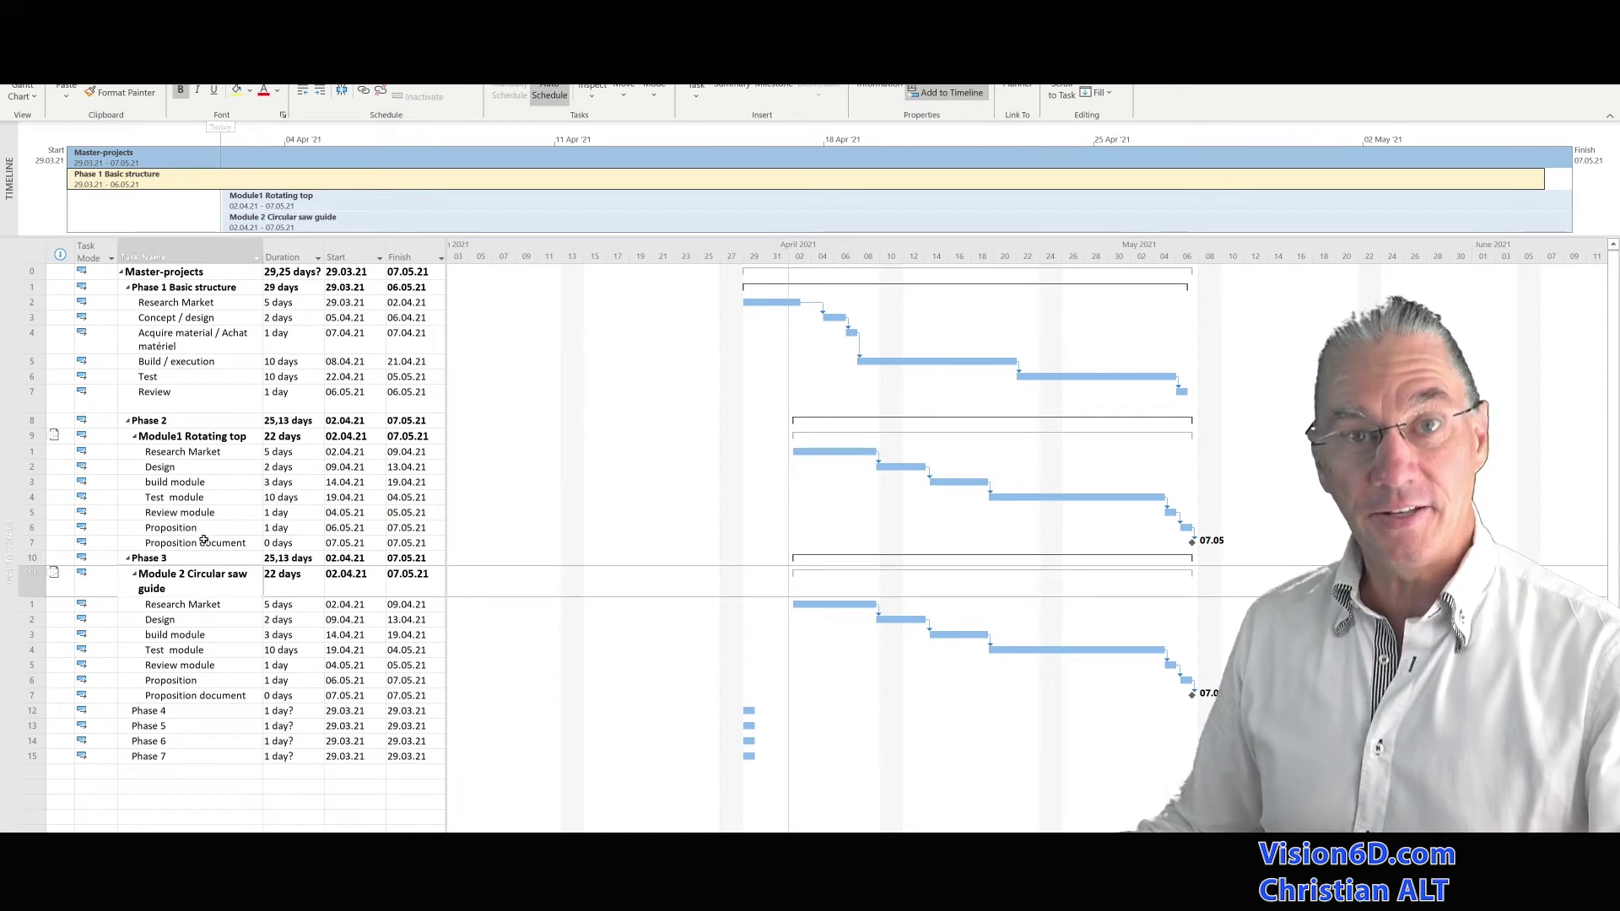
pyautogui.click(185, 438)
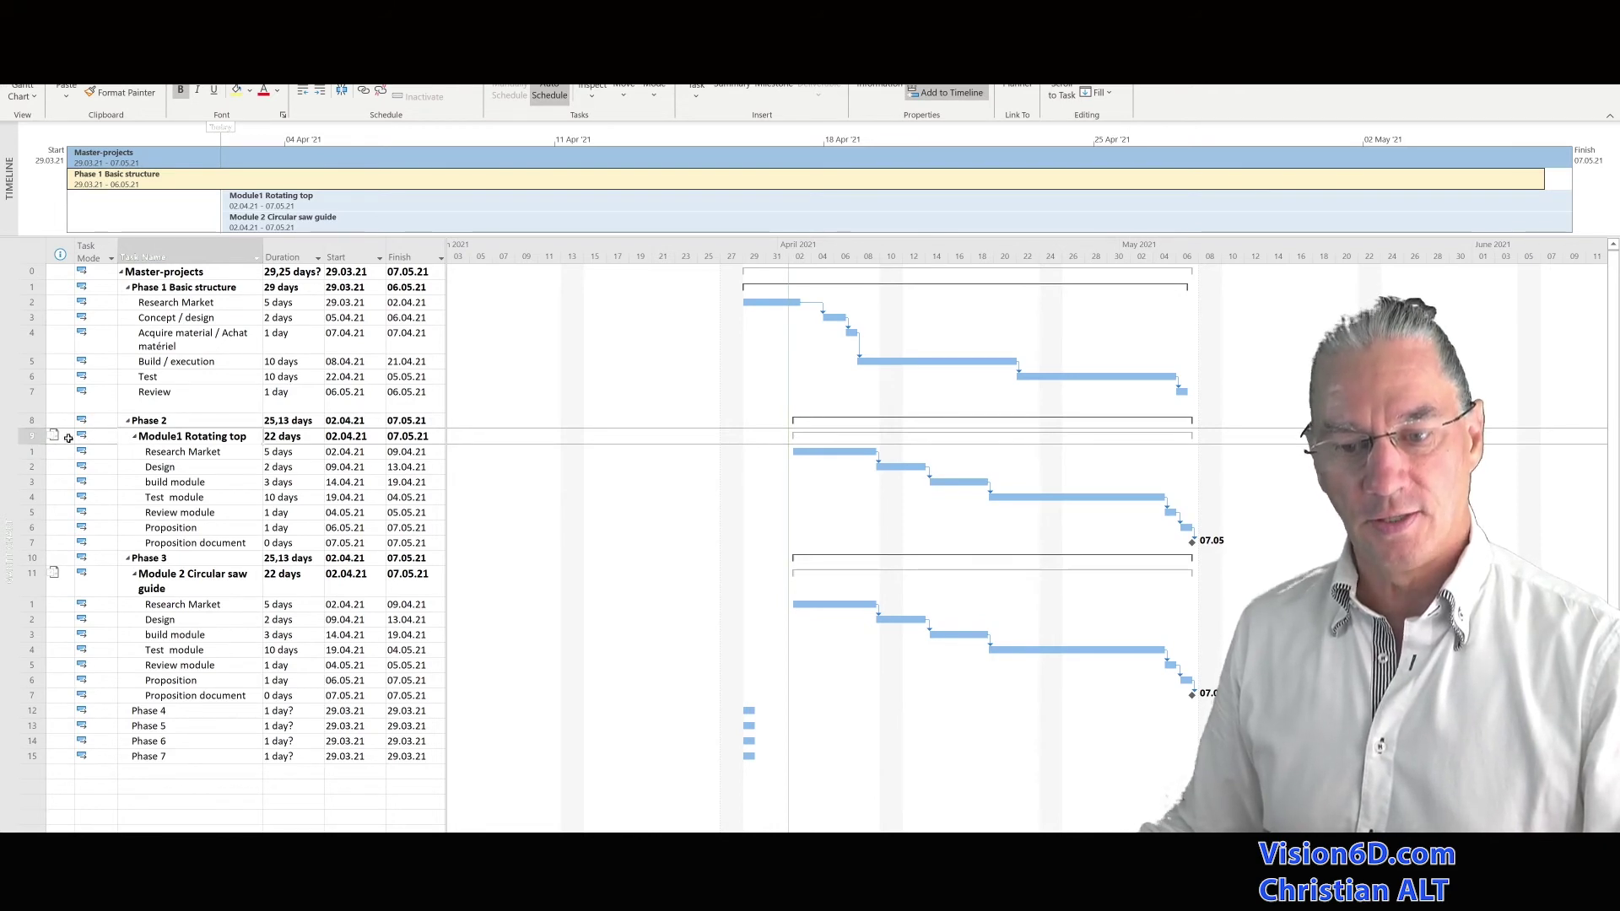
# - Delete the Module1 Rotating top subproject and its subtasks, confirming in the Planning Wizard
pyautogui.rightClick(38, 440)
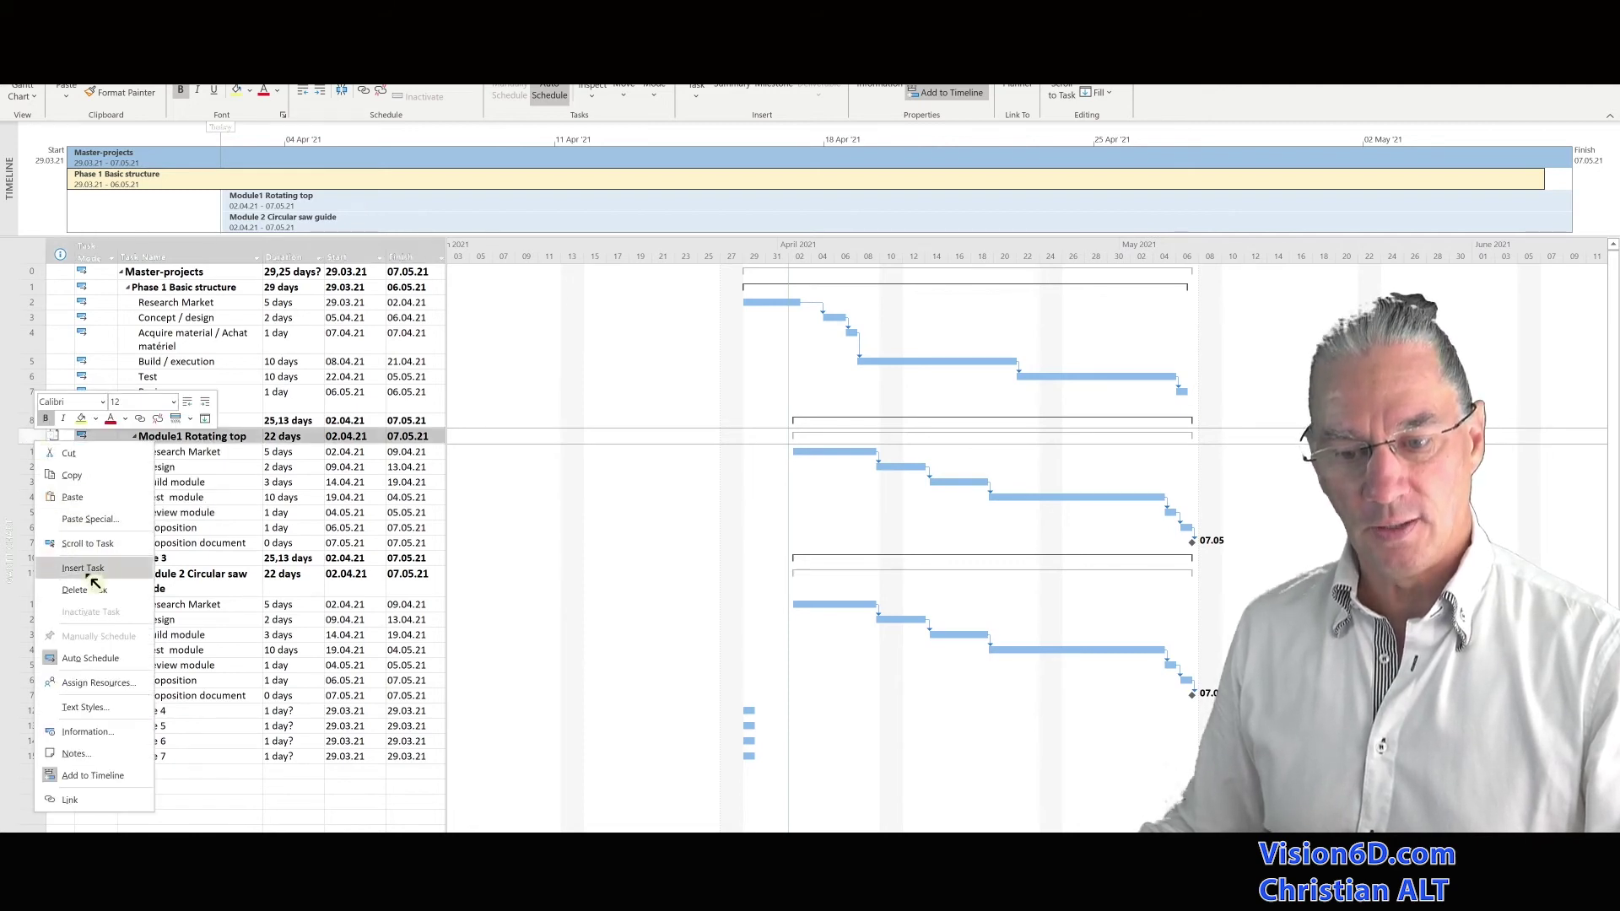
pyautogui.click(84, 590)
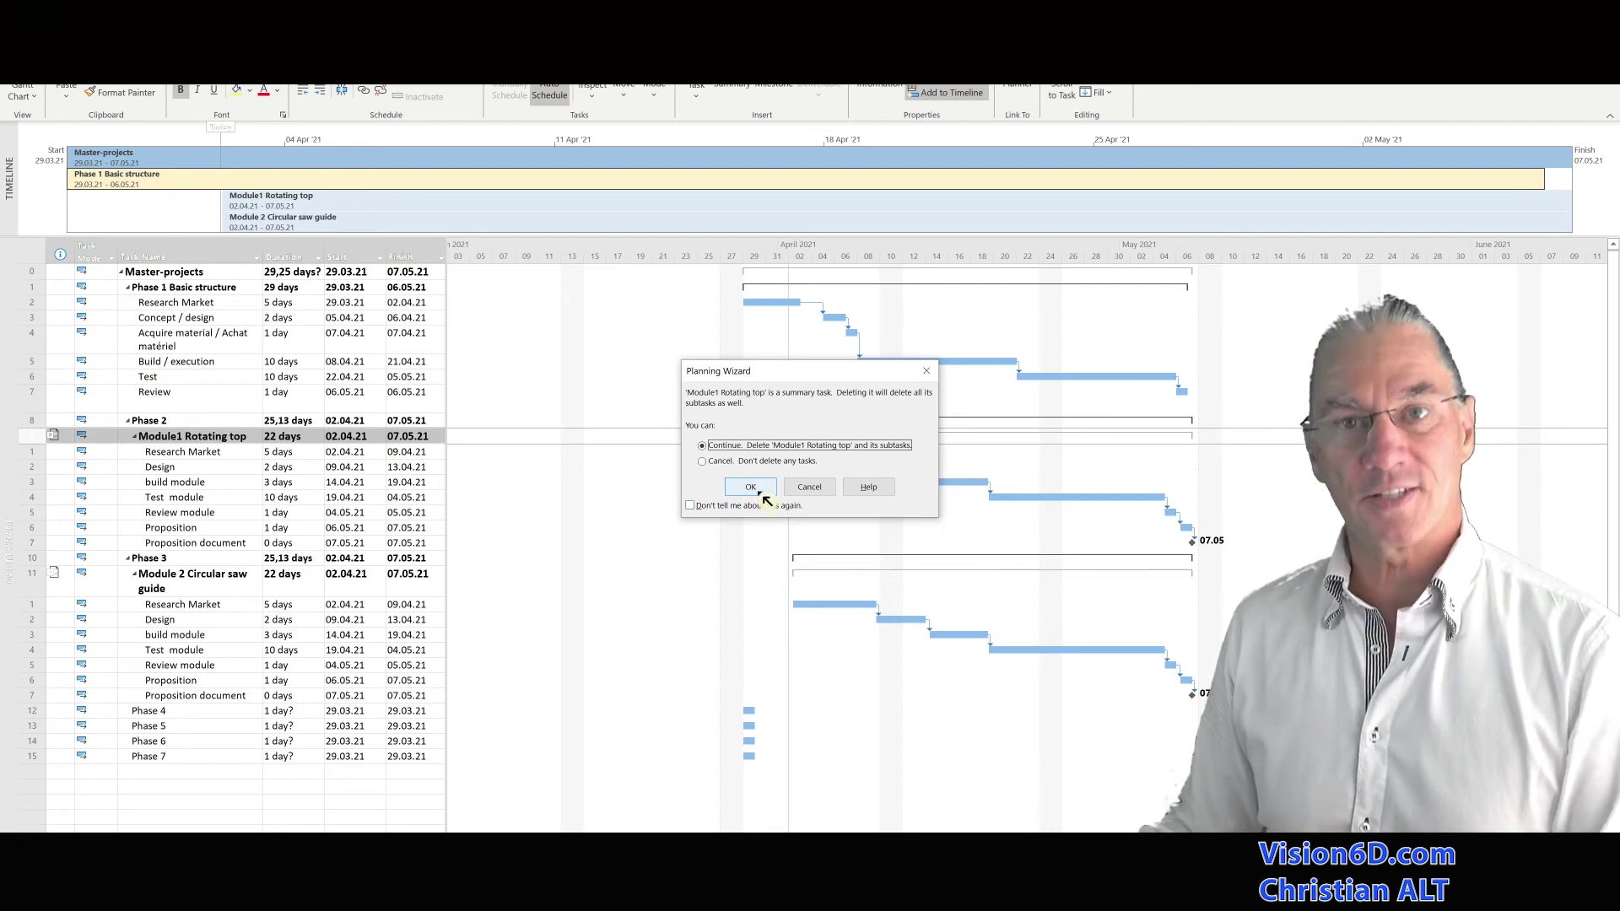
pyautogui.click(762, 493)
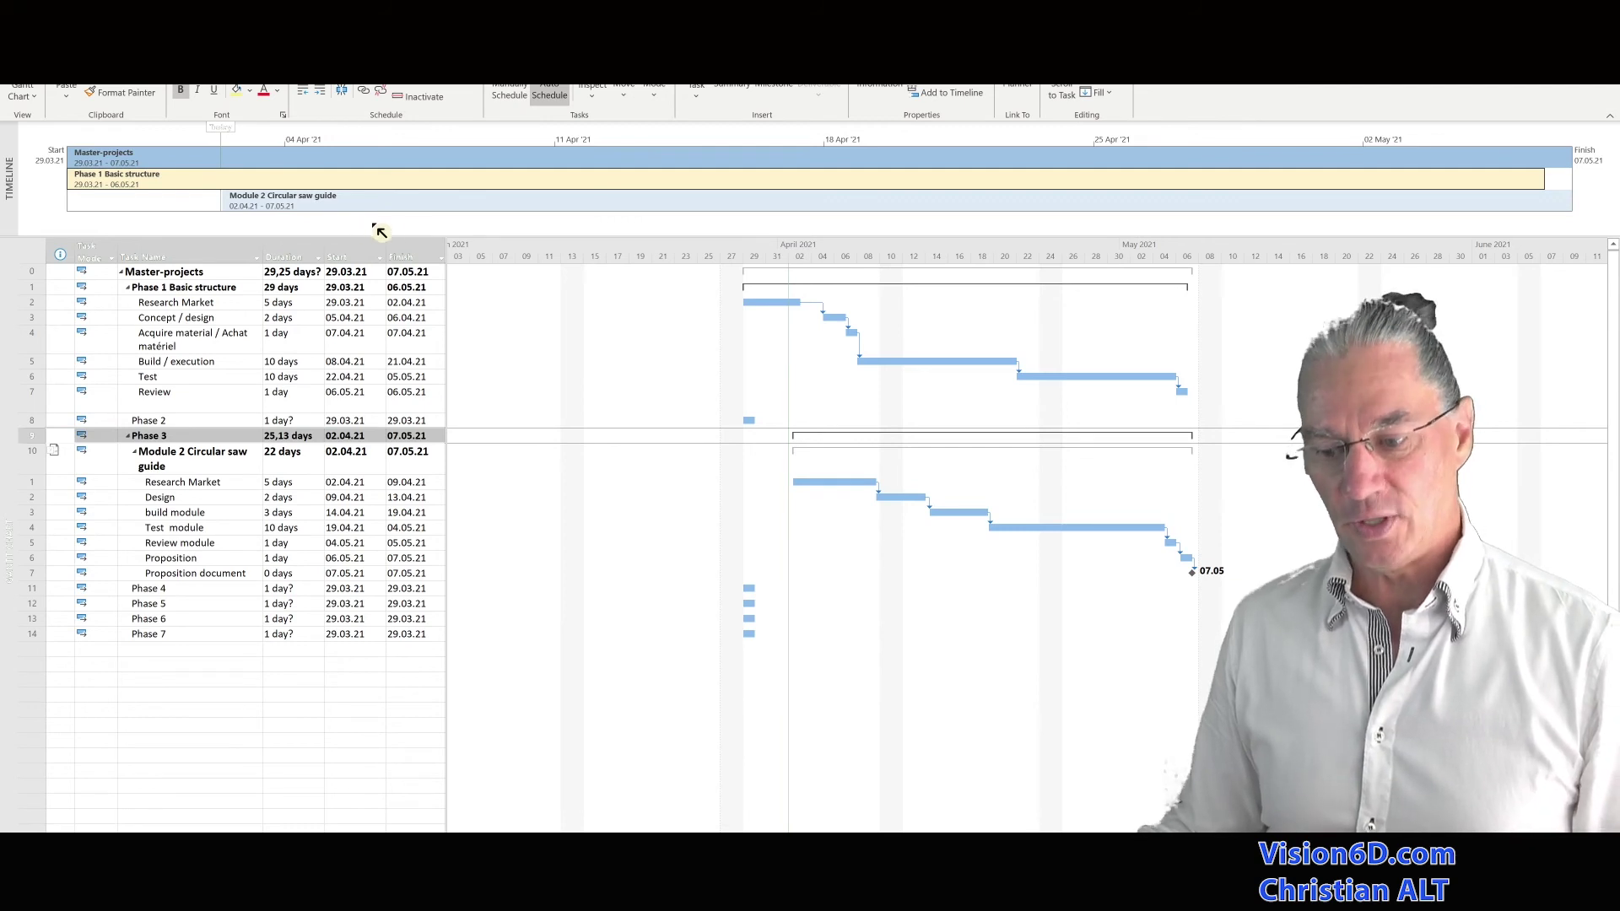
pyautogui.moveTo(820, 843)
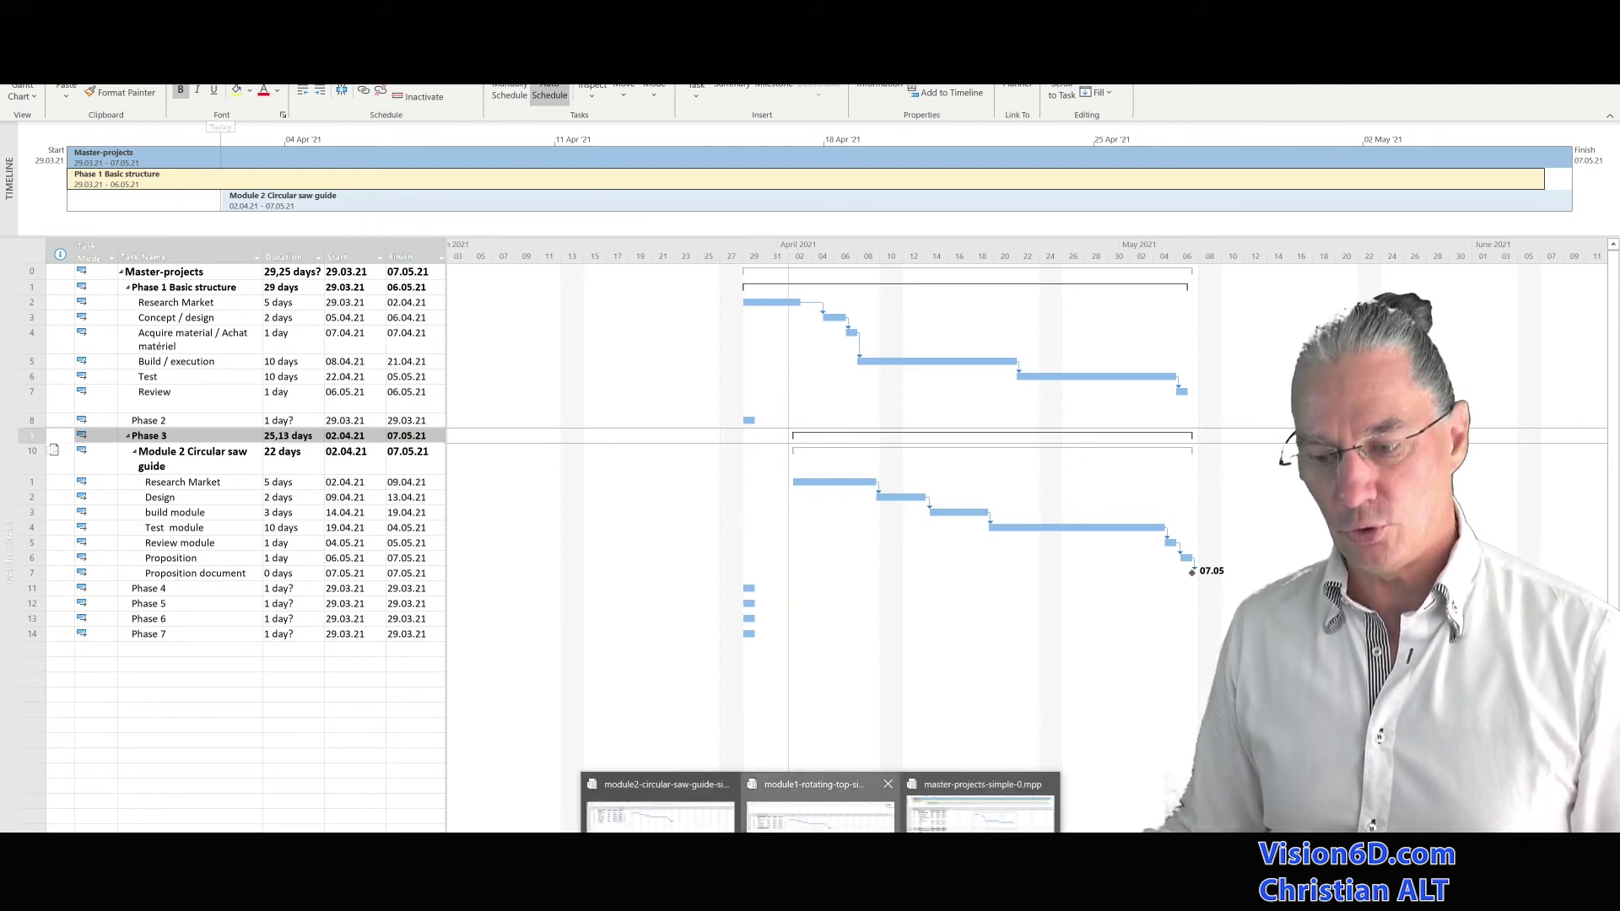
pyautogui.click(821, 811)
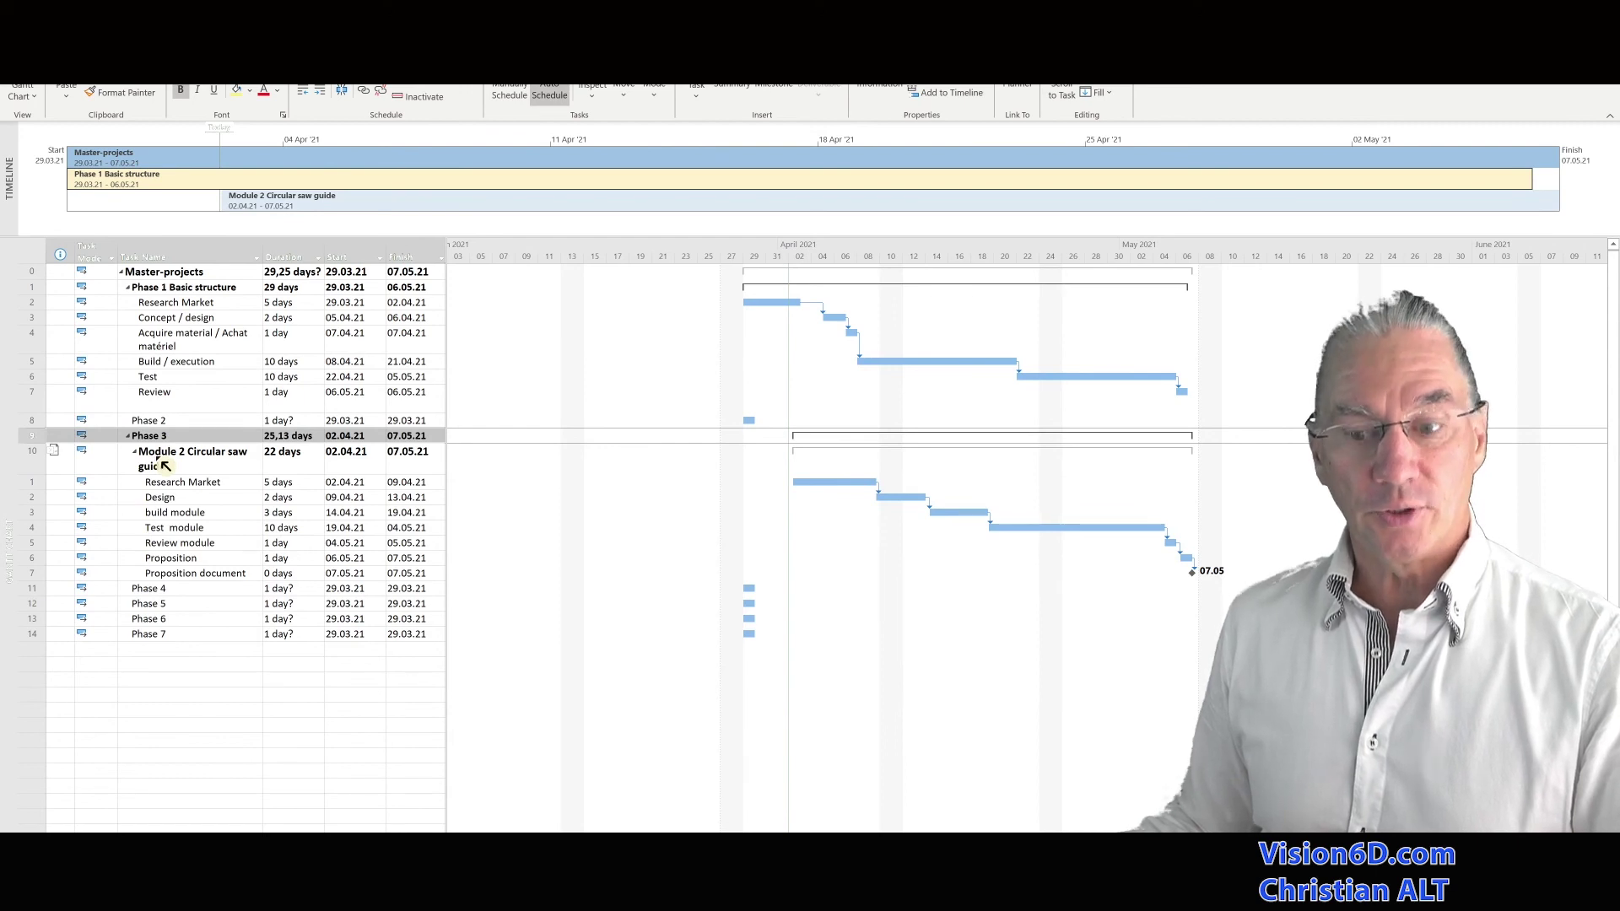
# - Move Module 2 Circular saw guide directly below Phase 2 and indent it as Phase 2's subtask
pyautogui.click(31, 459)
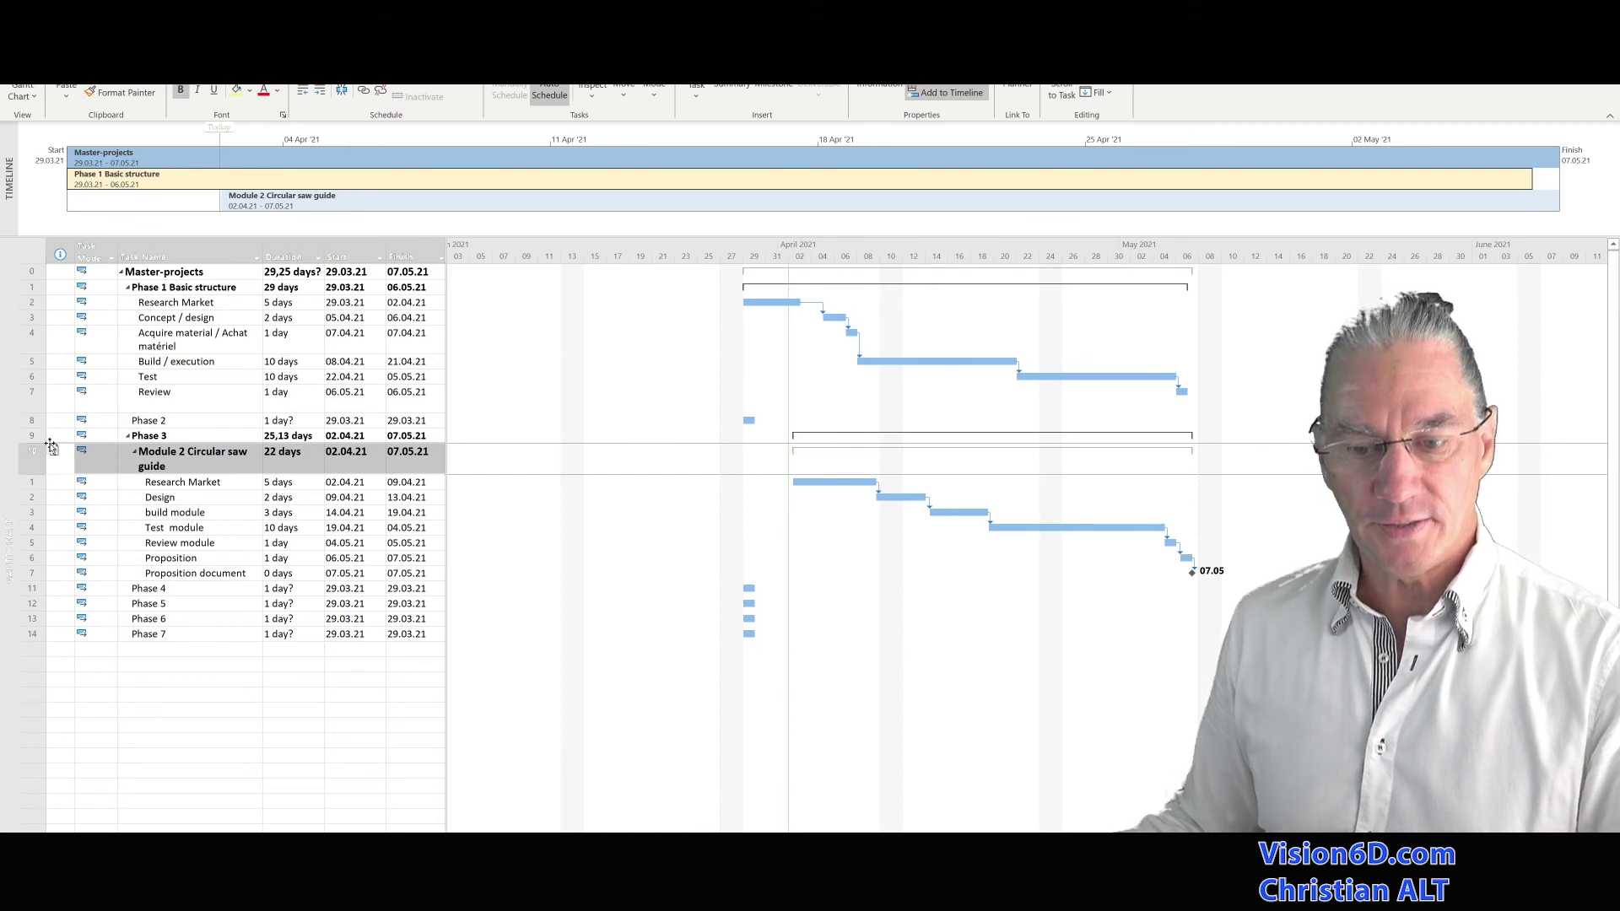
pyautogui.moveTo(50, 446); pyautogui.dragTo(59, 433)
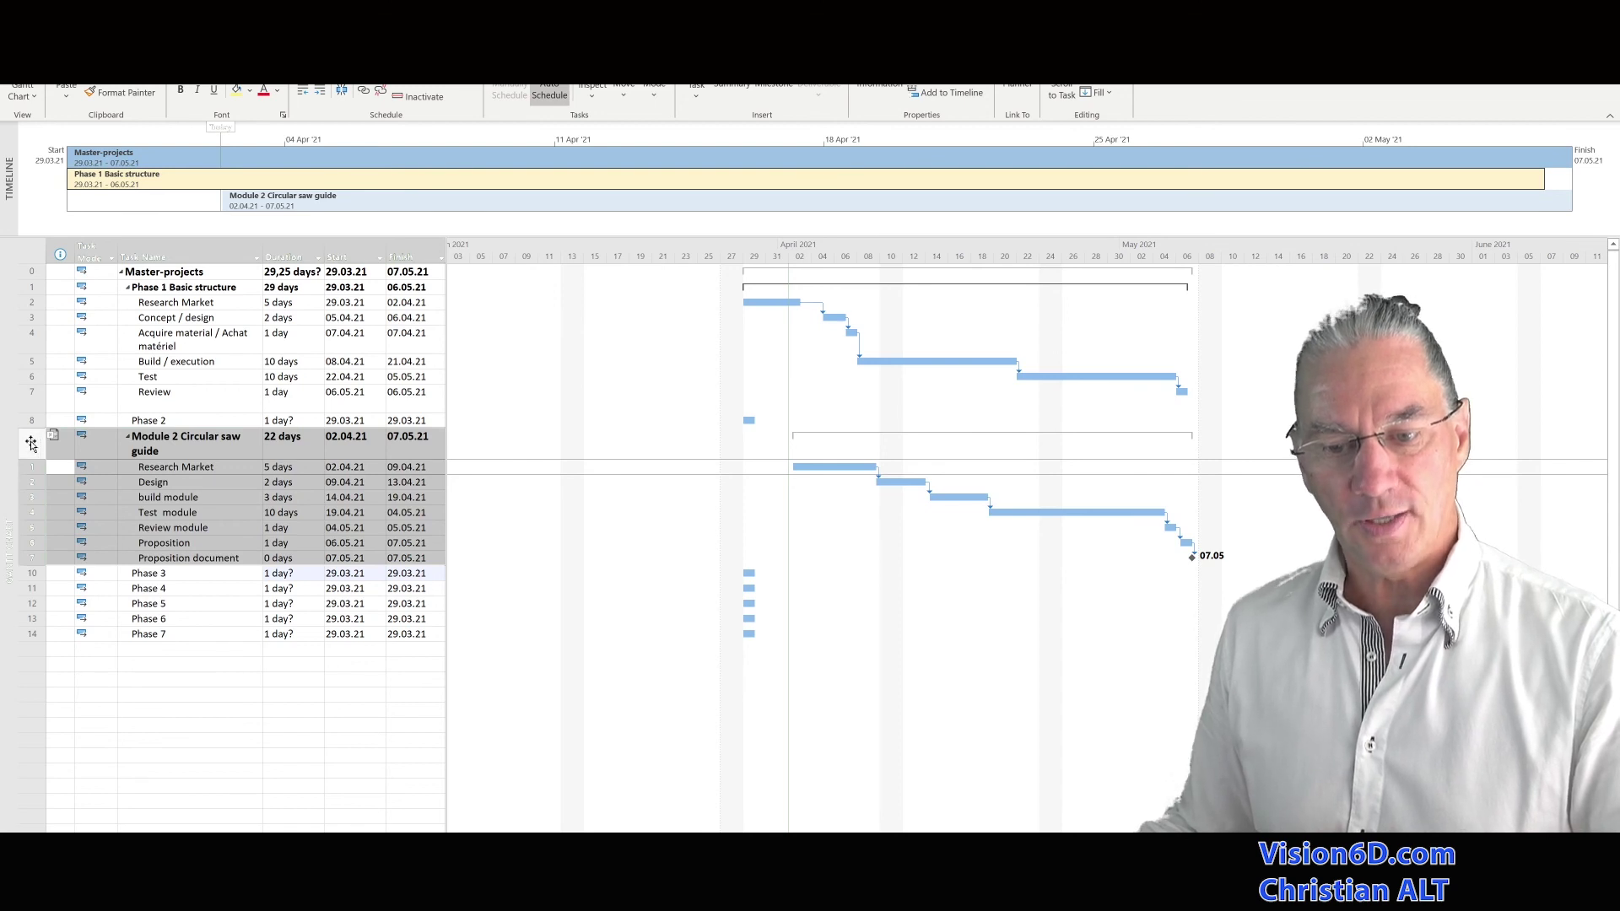
pyautogui.click(31, 618)
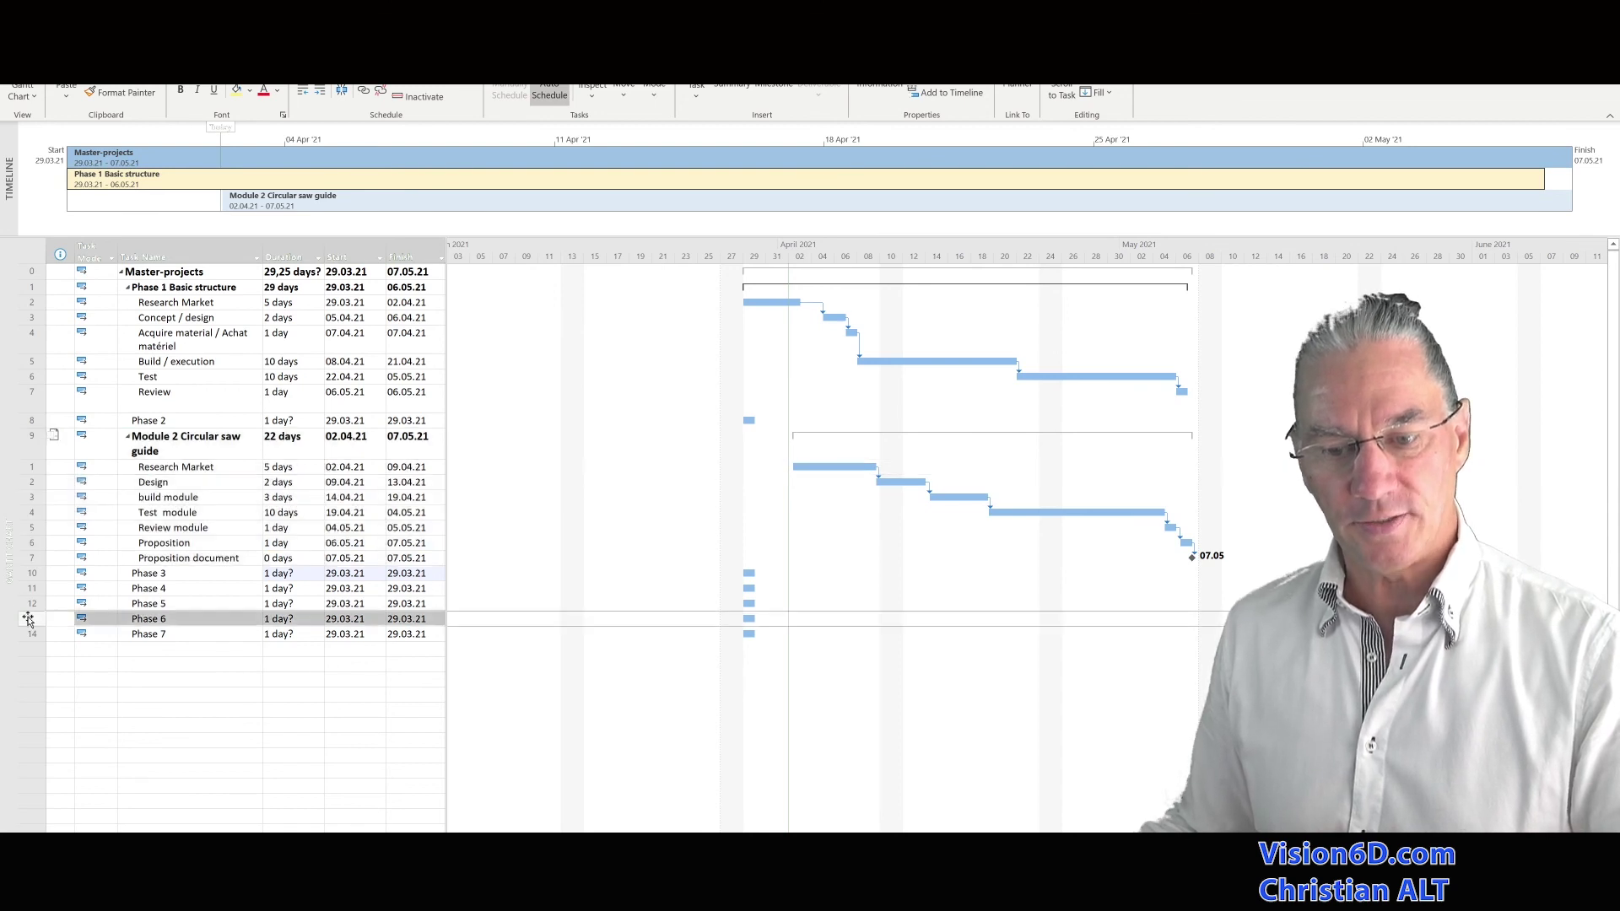
pyautogui.click(28, 442)
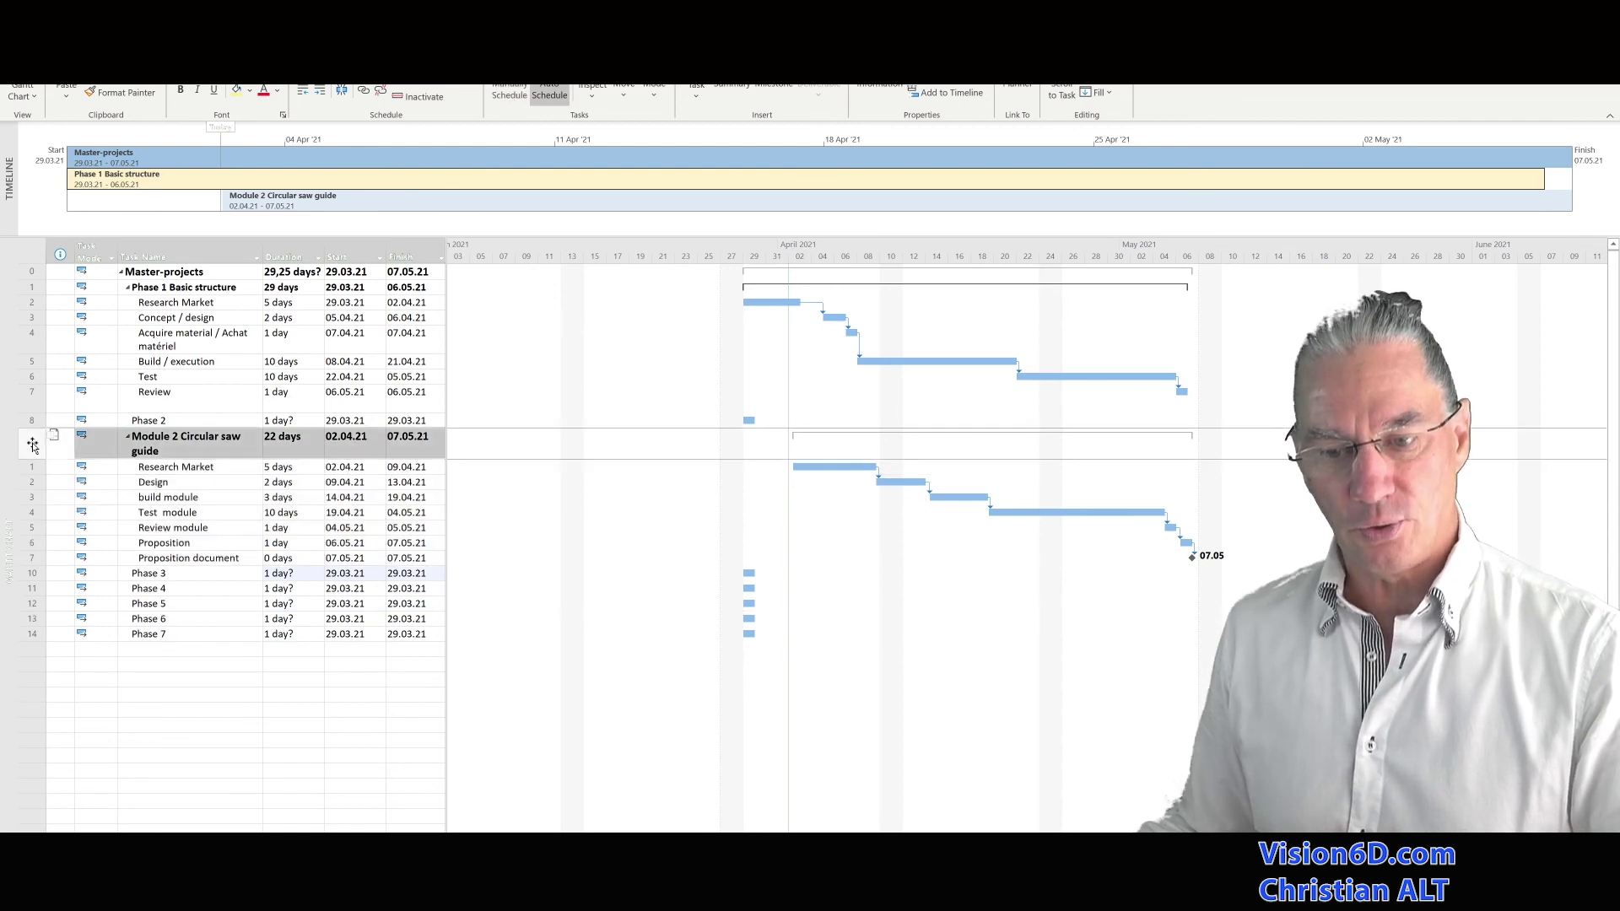
pyautogui.click(326, 92)
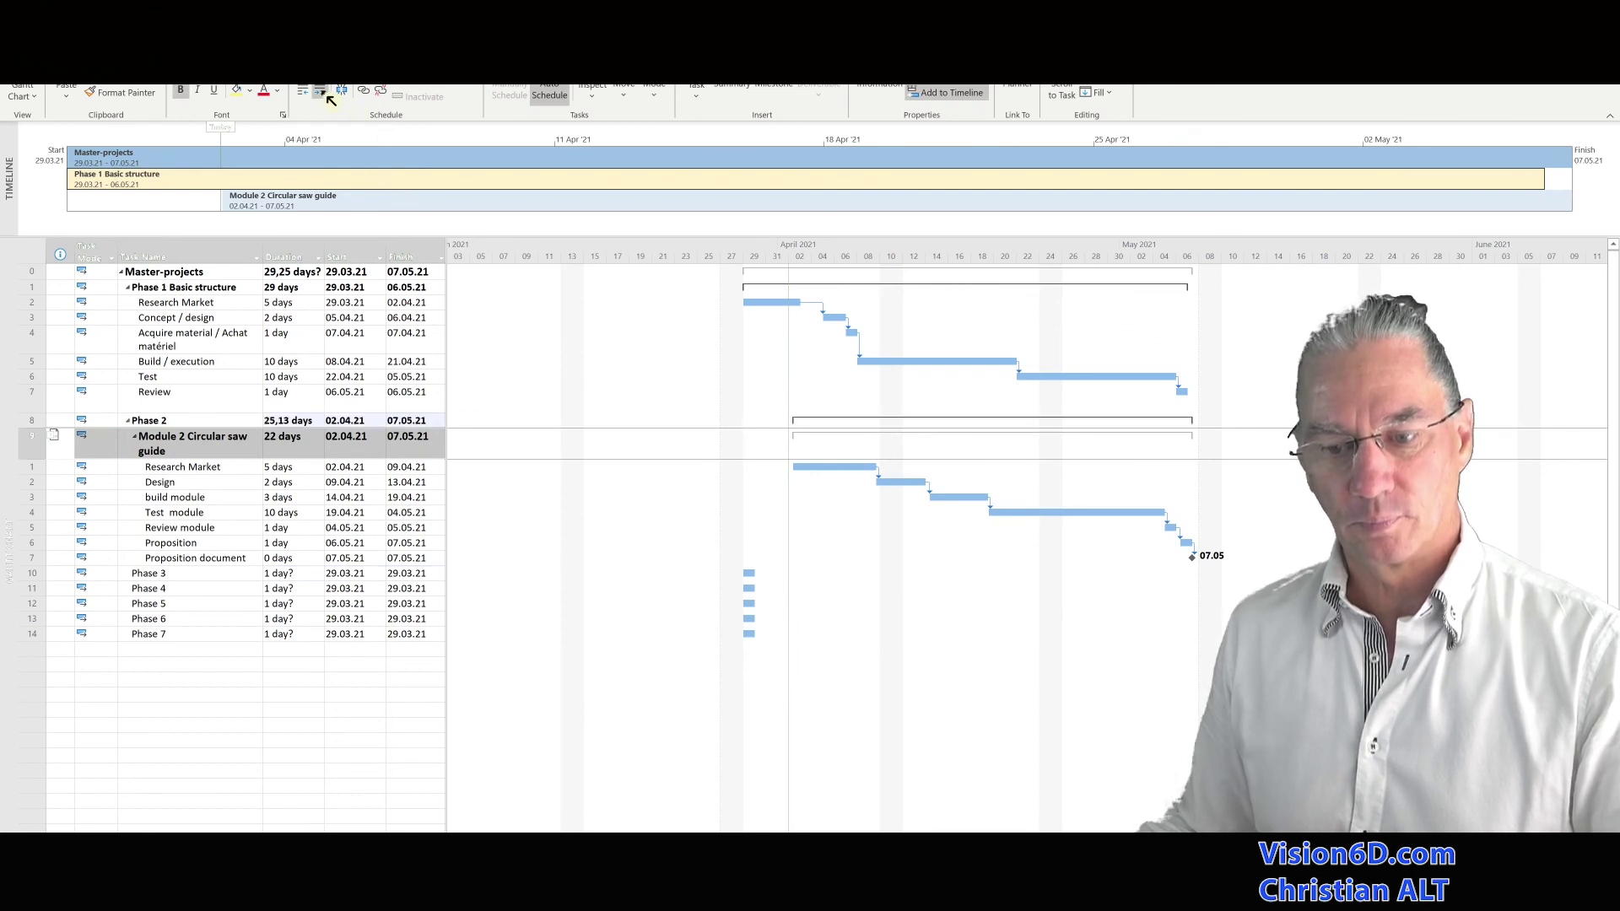